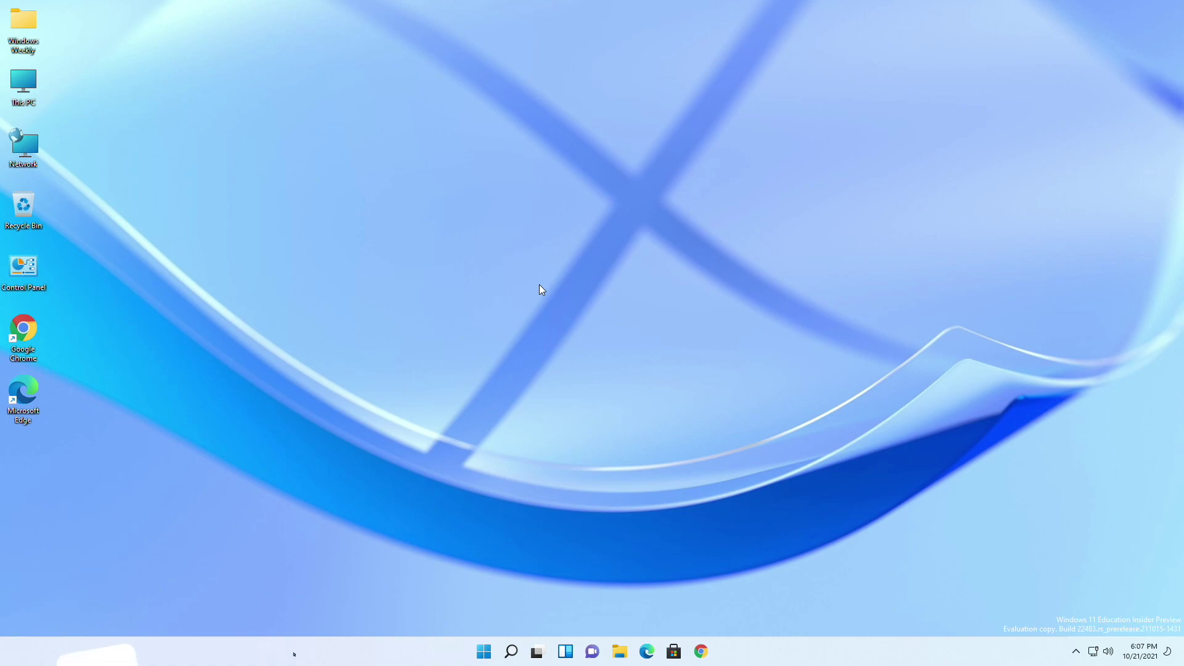
Step: Open the Windows Blogs post on Android apps for Windows 11 in Chrome and read its getting-started requirements
{"action": "left_click", "coordinate": [701, 651]}
{"action": "left_click", "coordinate": [437, 55]}
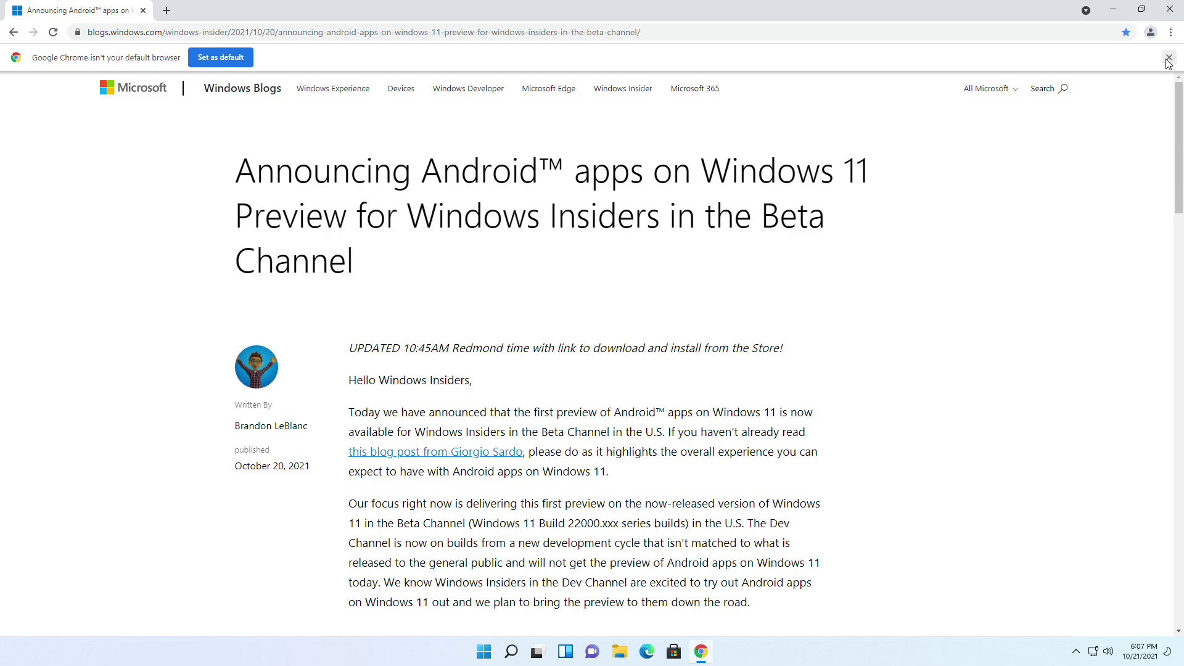
{"action": "scroll", "coordinate": [1110, 256], "scroll_direction": "down", "scroll_amount": 8}
{"action": "scroll", "coordinate": [1061, 364], "scroll_direction": "down", "scroll_amount": 1}
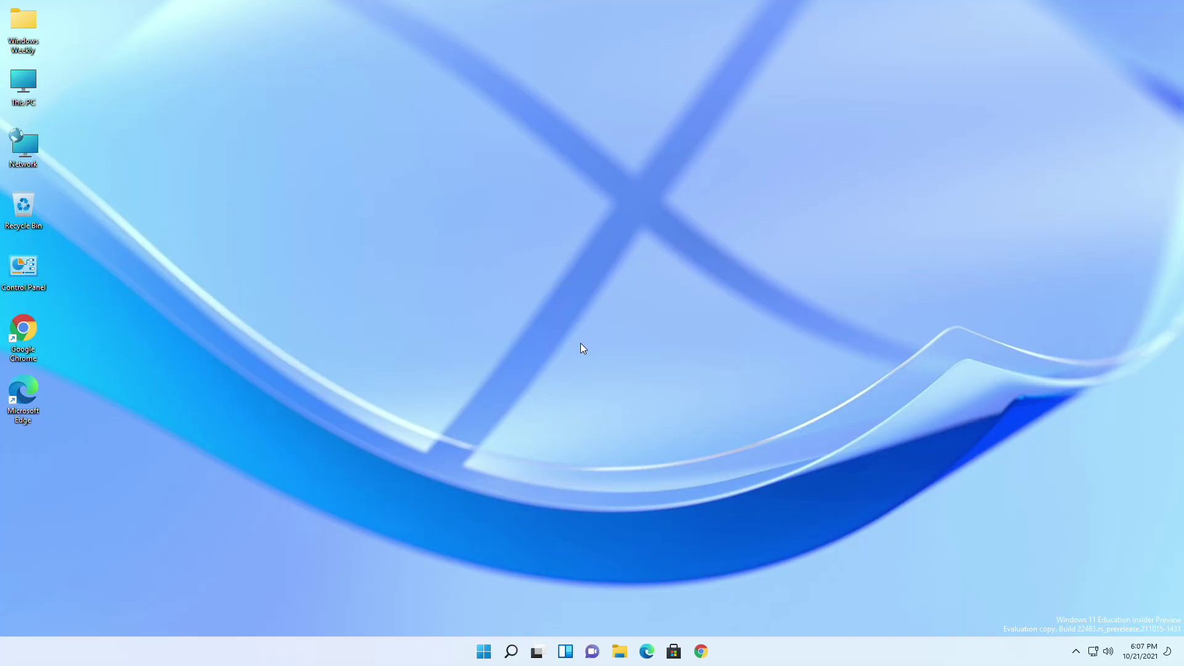
Step: Check the installed Windows version and build with winver and close the About Windows dialog
{"action": "key", "text": "super"}
{"action": "type", "text": "winve"}
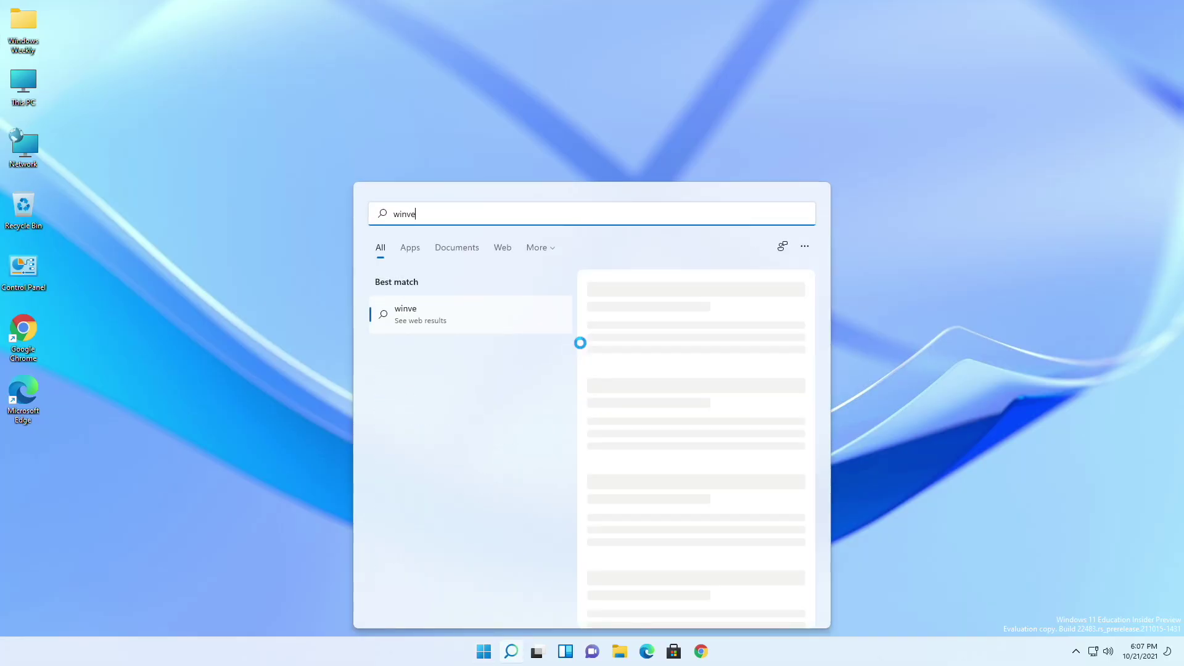
{"action": "type", "text": "r"}
{"action": "key", "text": "Return"}
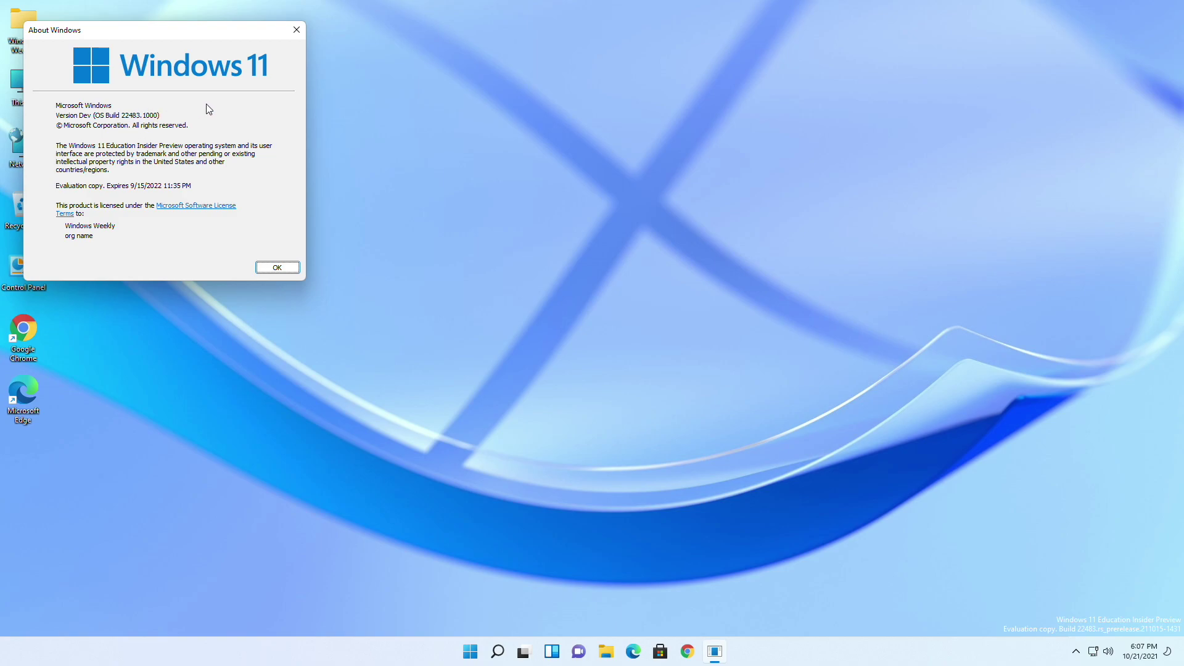
{"action": "left_click", "coordinate": [276, 267]}
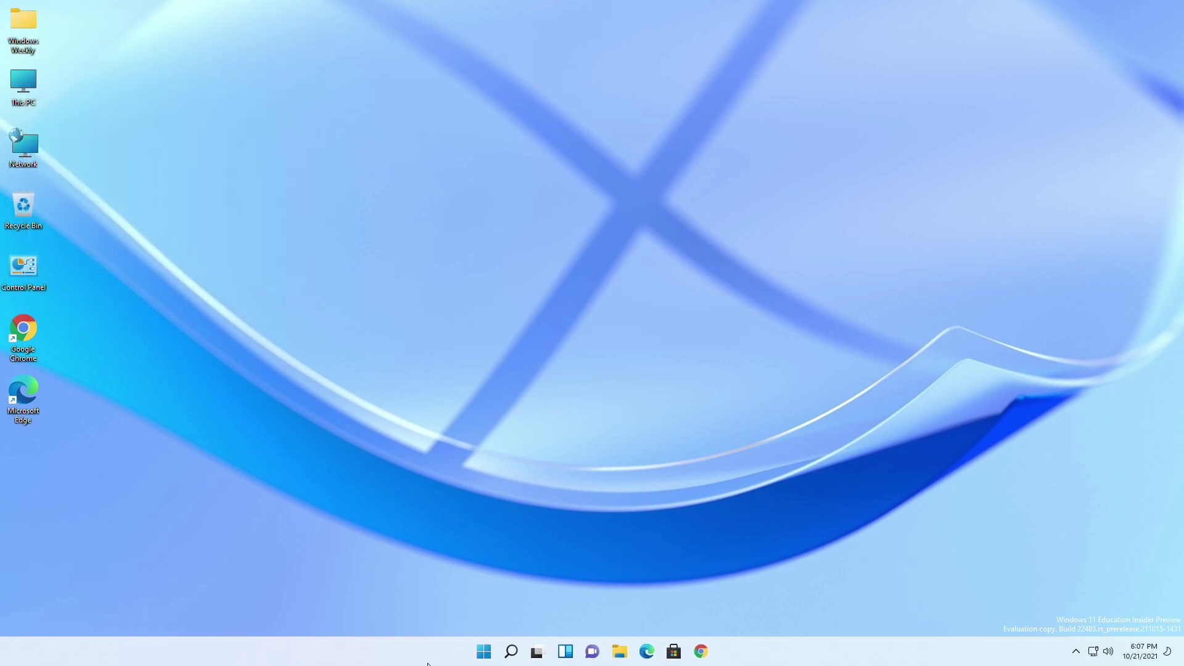
Step: Open the system About page in Settings to review the device and Windows specifications
{"action": "left_click", "coordinate": [472, 651]}
{"action": "left_click", "coordinate": [738, 290]}
{"action": "scroll", "coordinate": [383, 564], "scroll_direction": "down", "scroll_amount": 3}
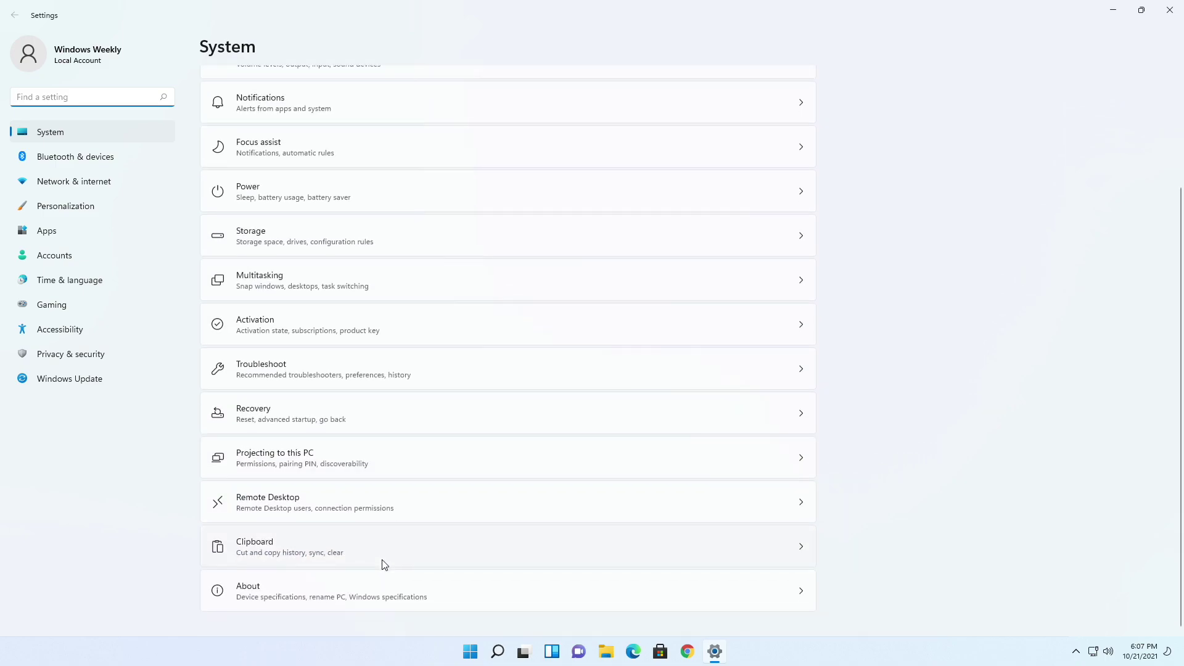
{"action": "left_click", "coordinate": [370, 586]}
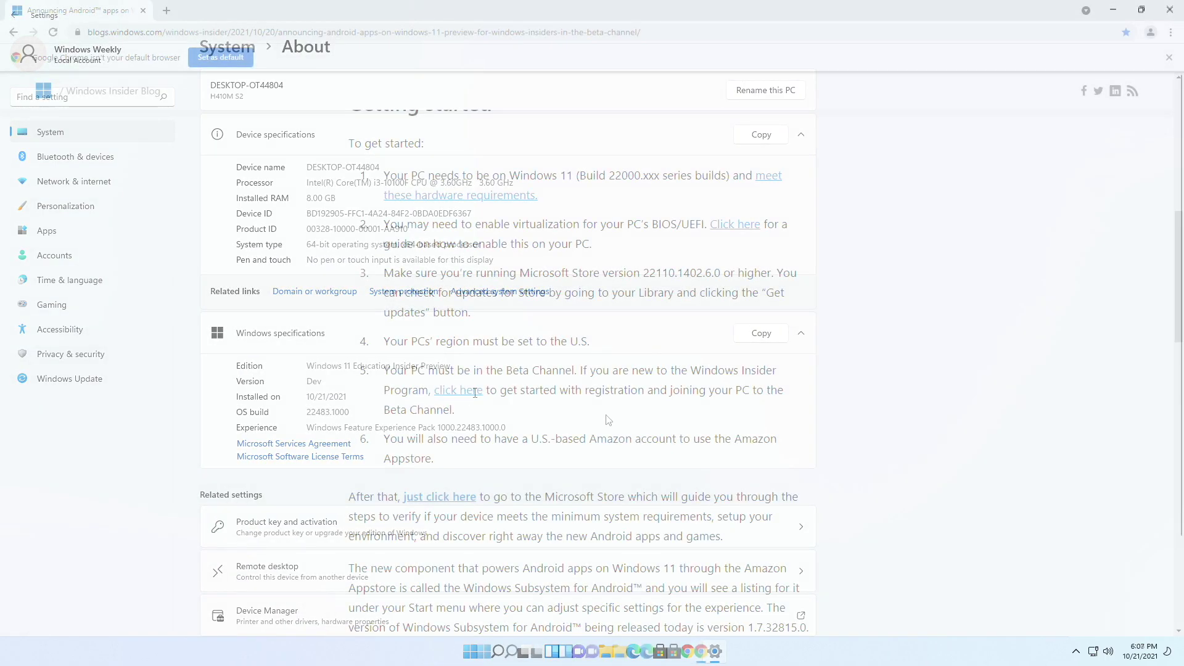
Step: Follow the blog post's "just click here" link and allow it to open Microsoft Store
{"action": "left_click", "coordinate": [434, 498]}
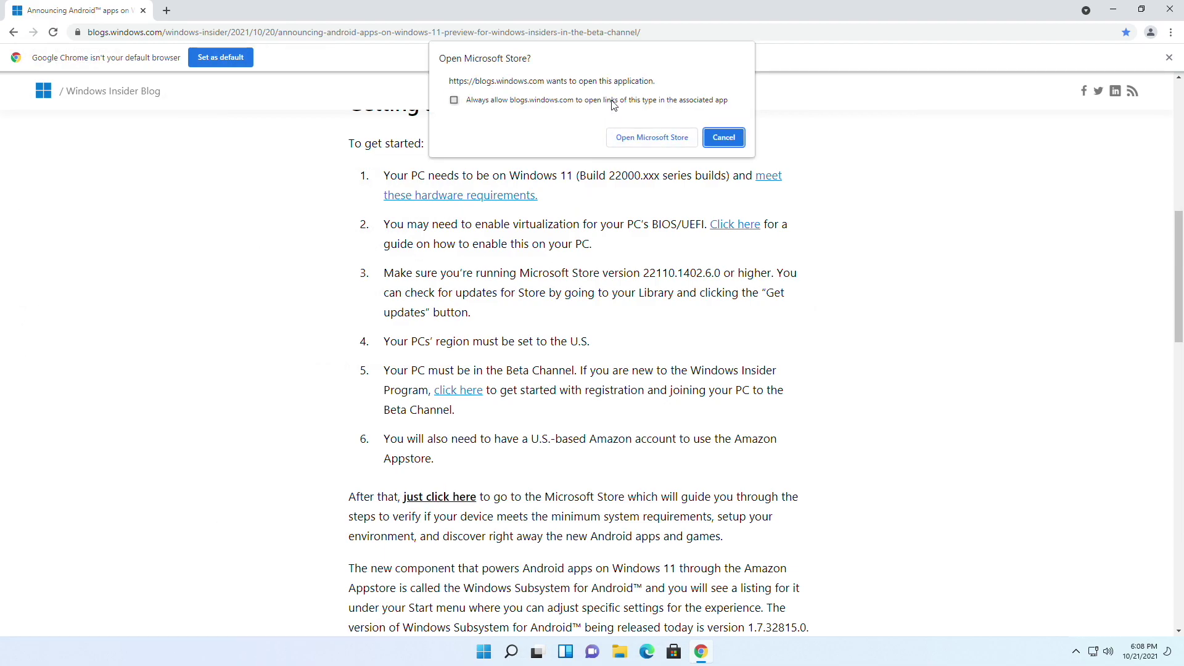
{"action": "left_click", "coordinate": [643, 139]}
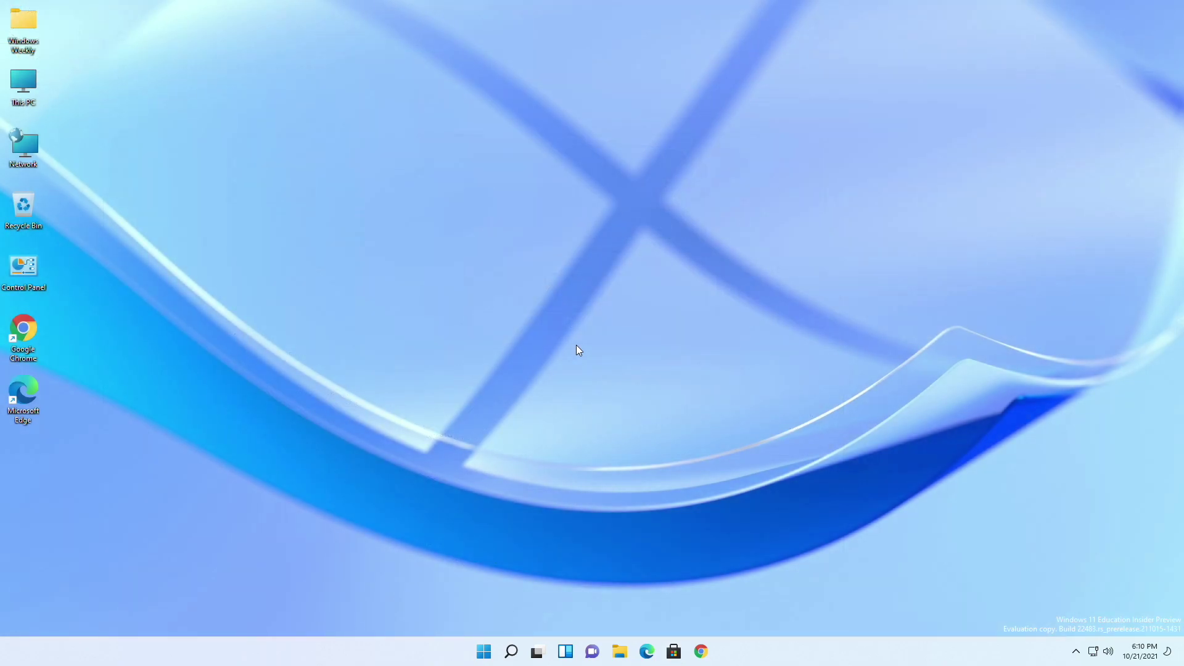
Step: Turn on the Virtual Machine Platform and Windows Hypervisor Platform features and restart the PC
{"action": "left_click", "coordinate": [484, 652]}
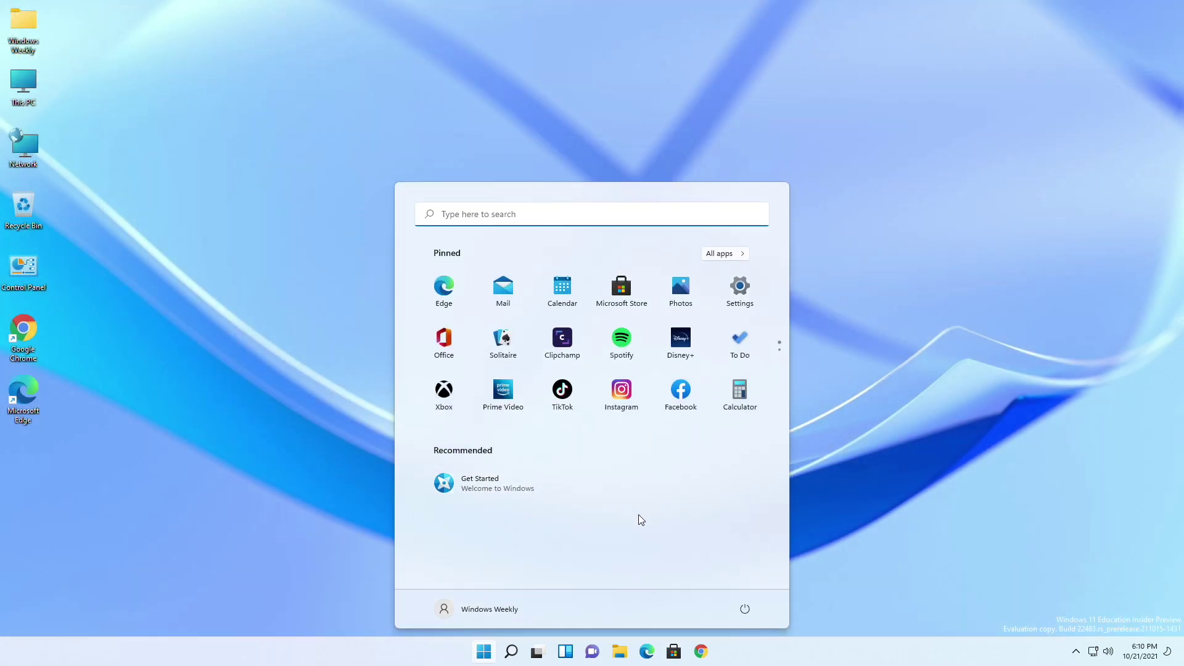
{"action": "type", "text": "windows feat"}
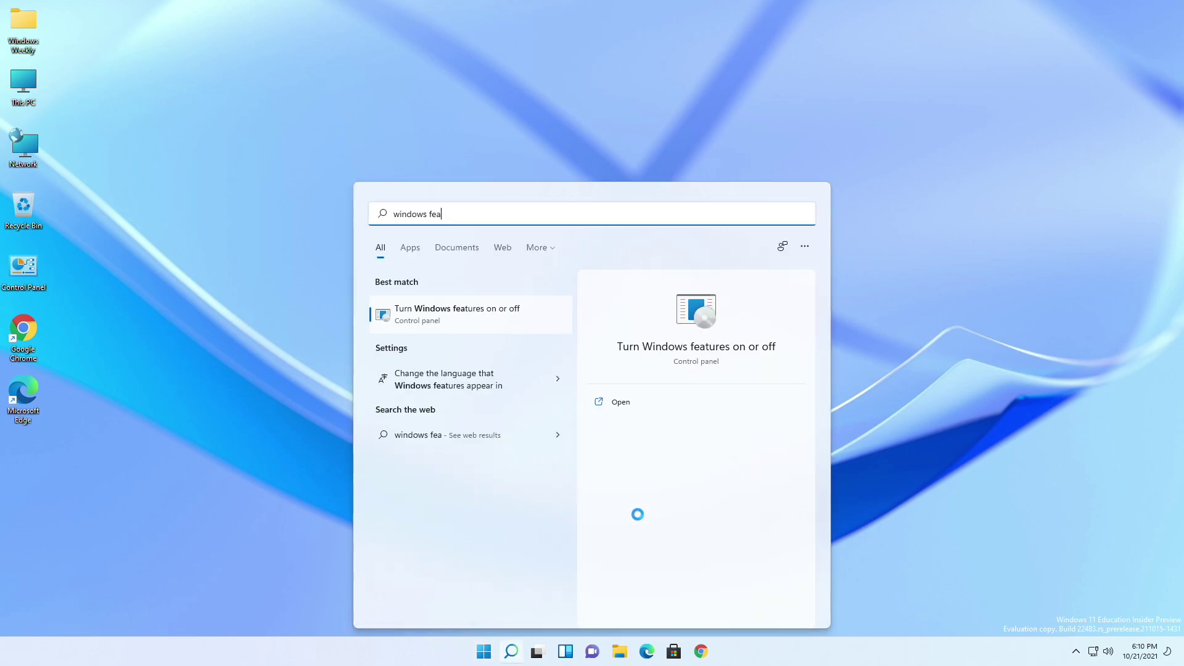
{"action": "key", "text": "Return"}
{"action": "scroll", "coordinate": [691, 379], "scroll_direction": "down", "scroll_amount": 8}
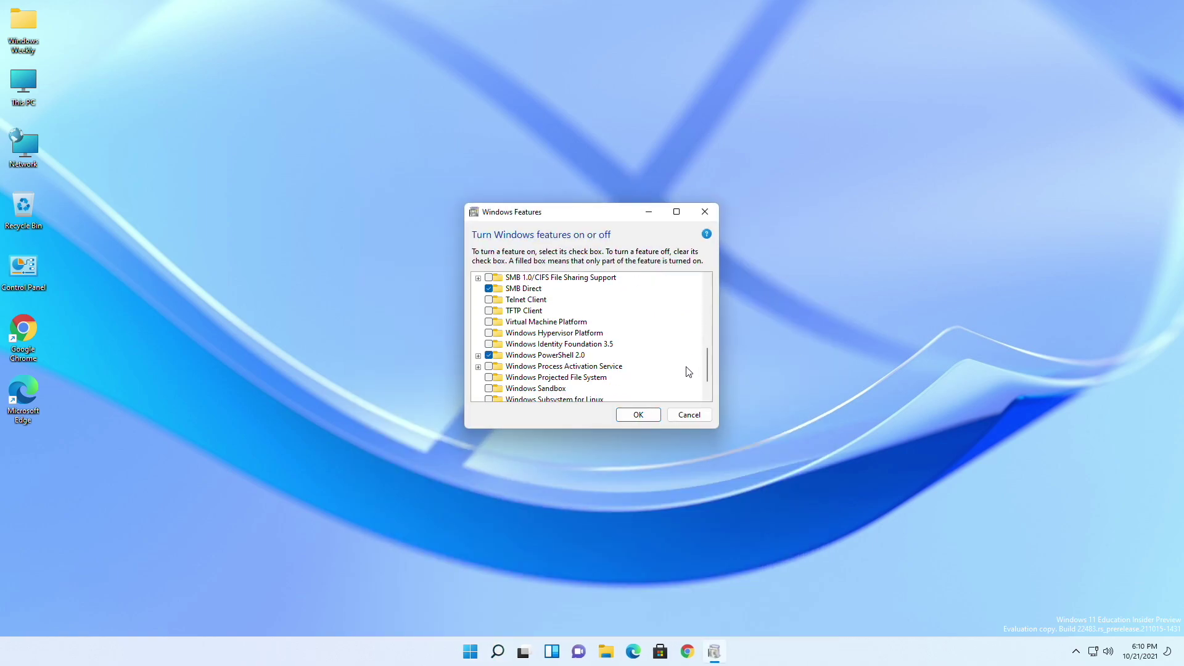
{"action": "left_click", "coordinate": [489, 321]}
{"action": "left_click", "coordinate": [489, 333]}
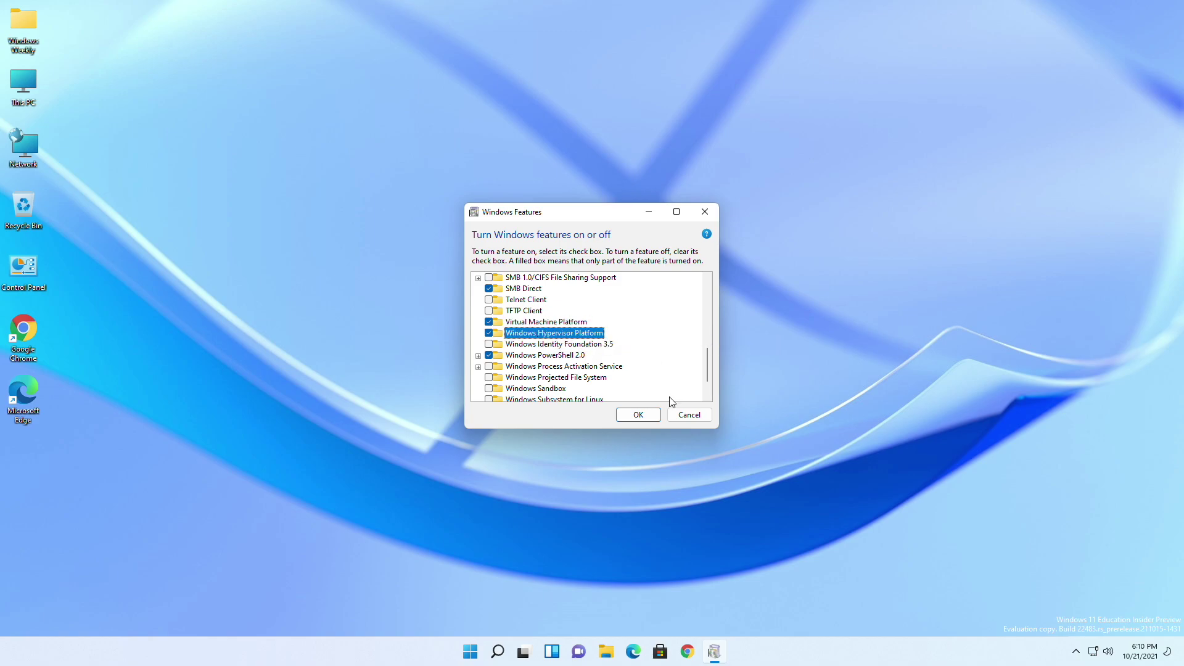
{"action": "left_click", "coordinate": [638, 415]}
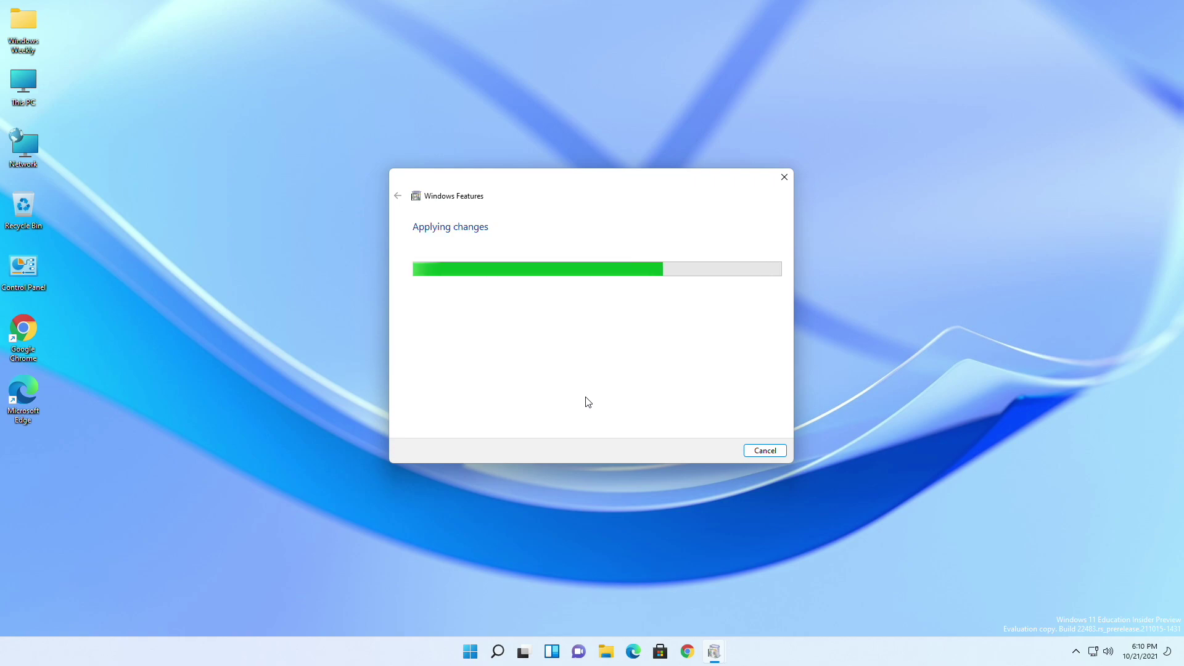
{"action": "left_click", "coordinate": [669, 452]}
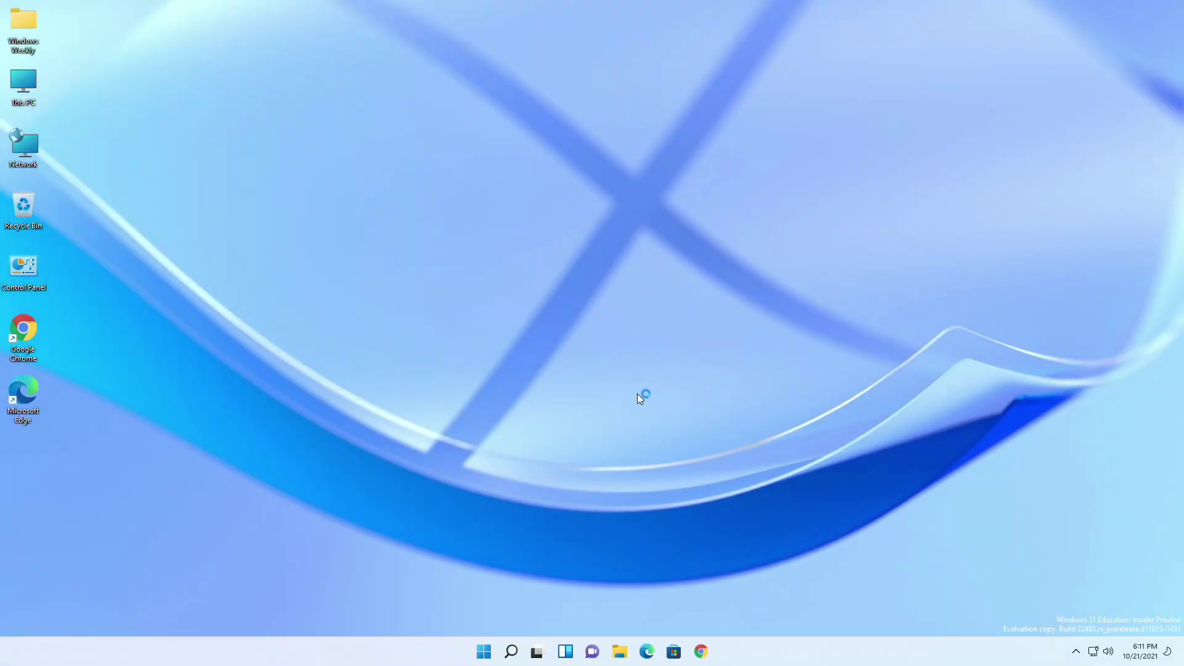
Step: Open the bookmarked Windows Subsystem for Android store page in Chrome and select its URL for copying
{"action": "left_click", "coordinate": [695, 652]}
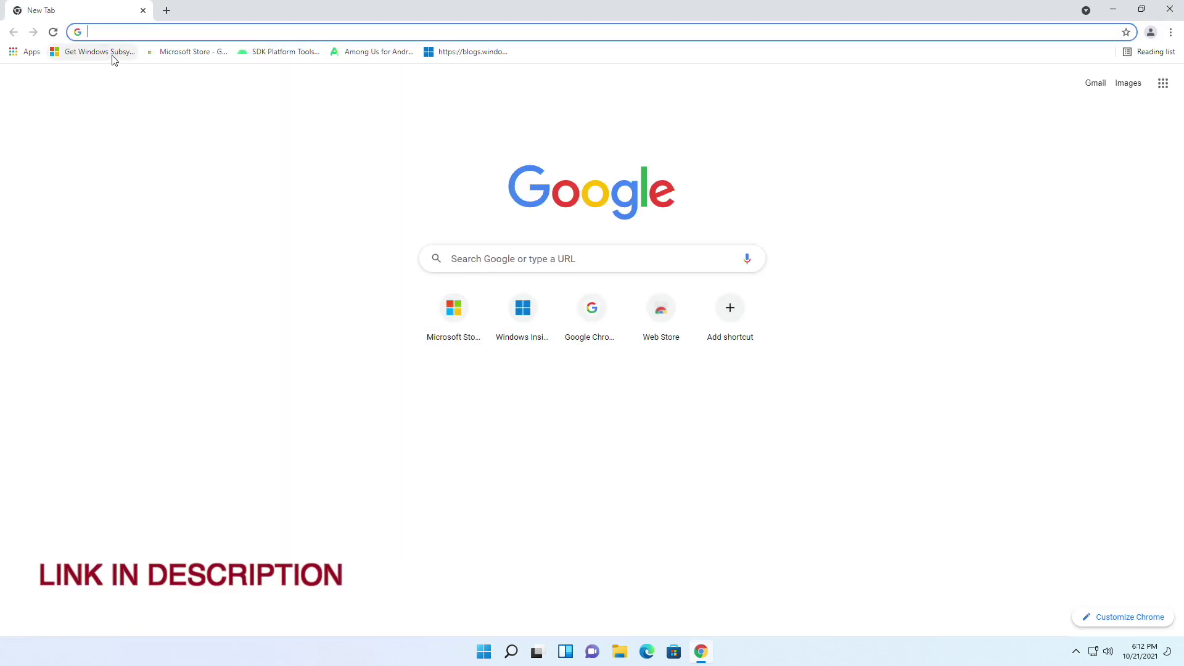
{"action": "left_click", "coordinate": [114, 57]}
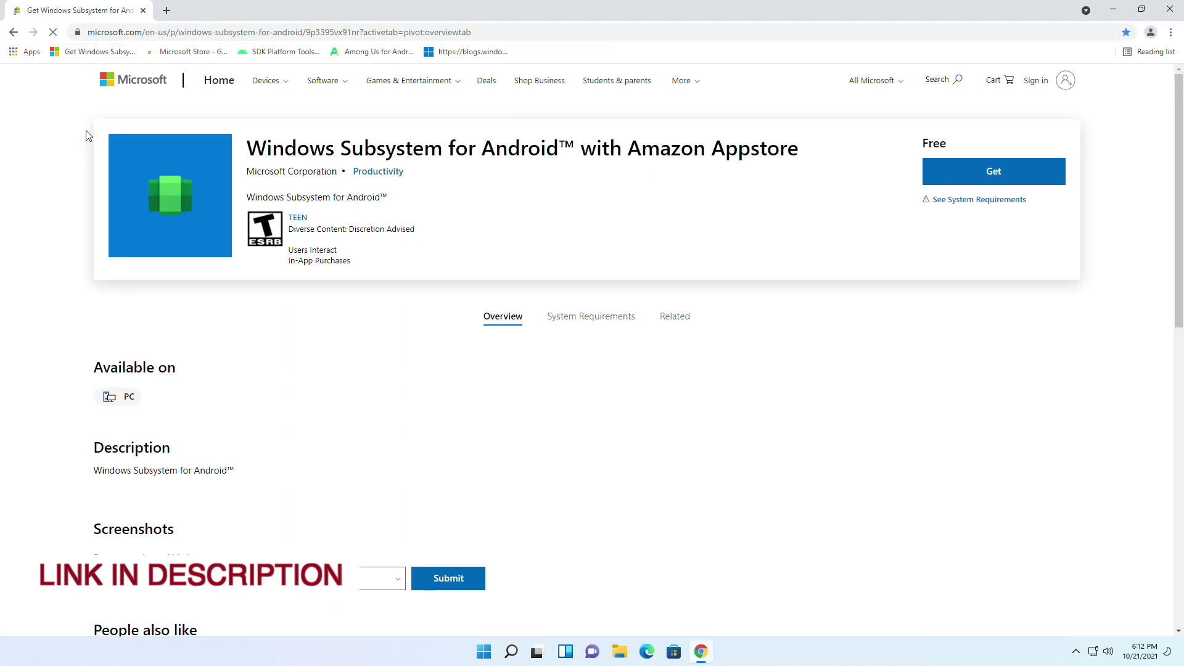
{"action": "left_click_drag", "start_coordinate": [361, 32], "coordinate": [335, 32]}
Step: Generate download links for the Windows Subsystem for Android store URL on store.rg-adguard.net using the Slow ring
{"action": "left_click", "coordinate": [221, 53]}
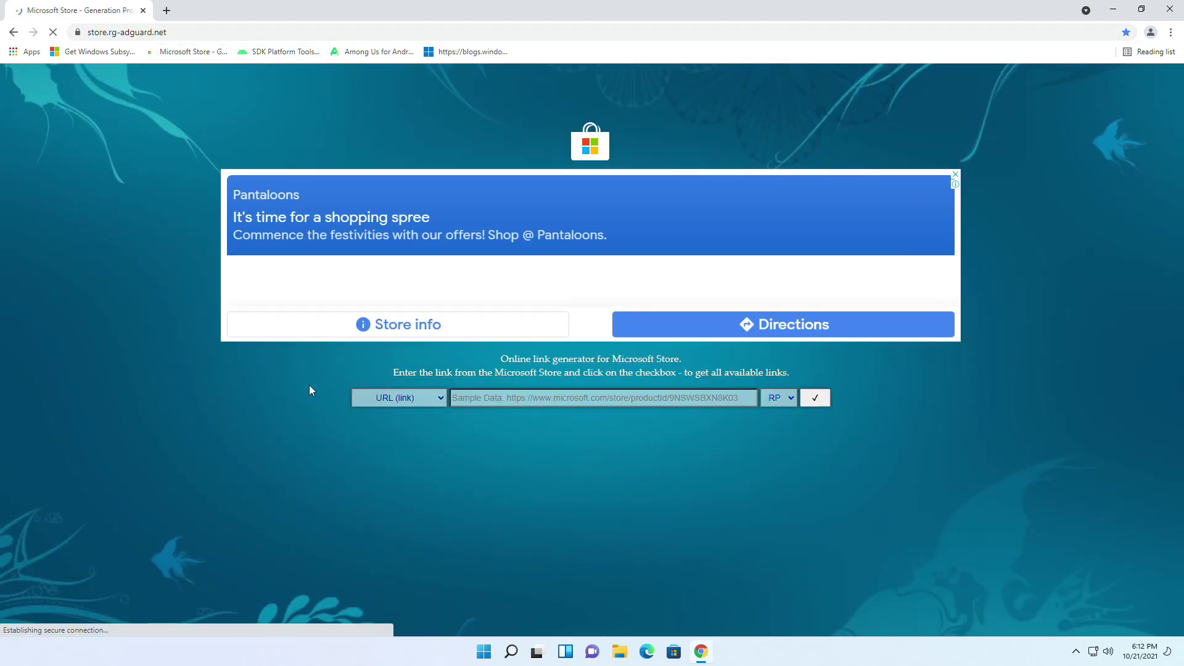
{"action": "left_click", "coordinate": [561, 397]}
{"action": "type", "text": "https://www.microsoft.com/en-us/p/windows-subsystem-for-android/9p3395vx91nr"}
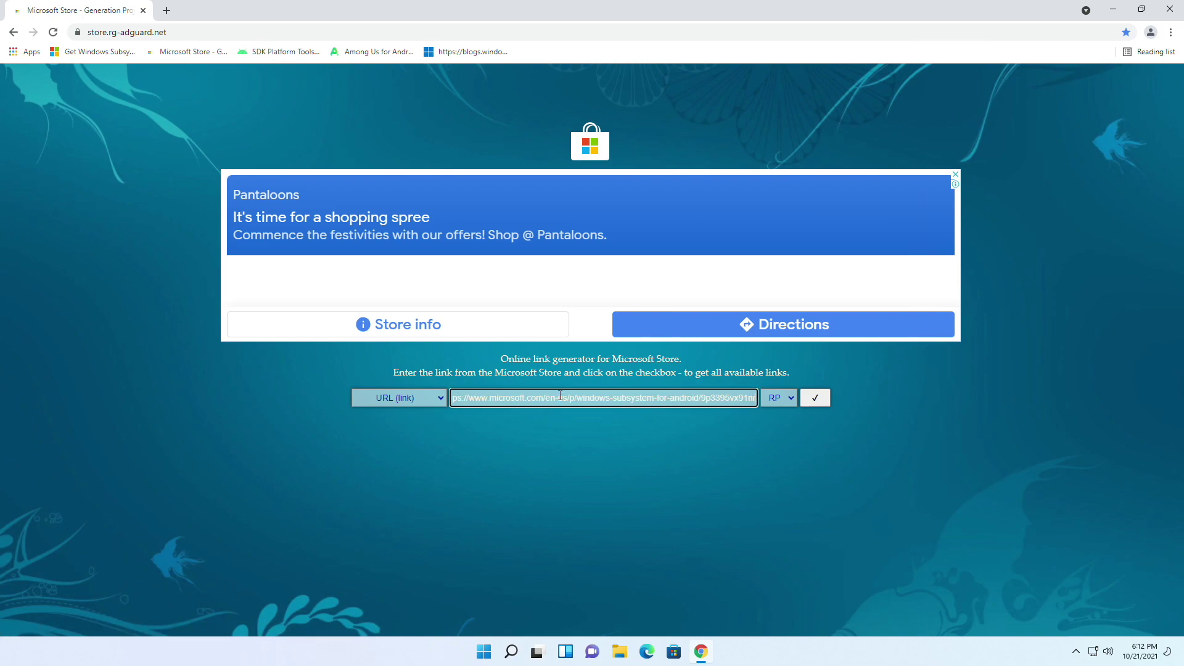
{"action": "left_click", "coordinate": [784, 398]}
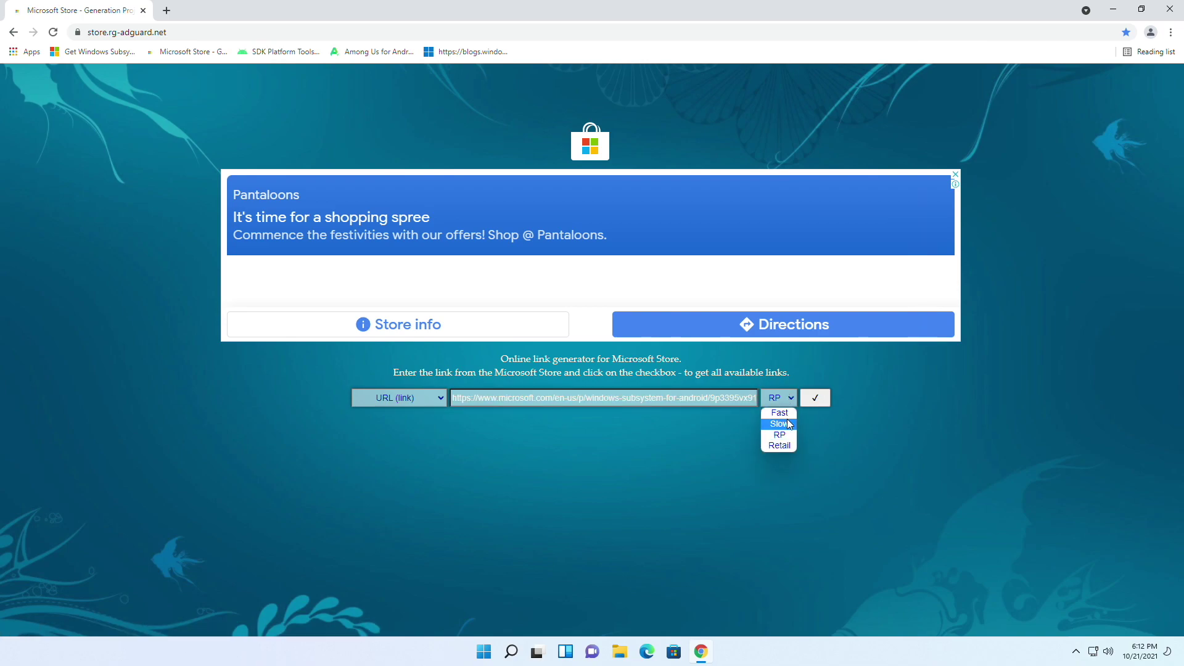
{"action": "left_click", "coordinate": [786, 425]}
{"action": "left_click", "coordinate": [812, 399]}
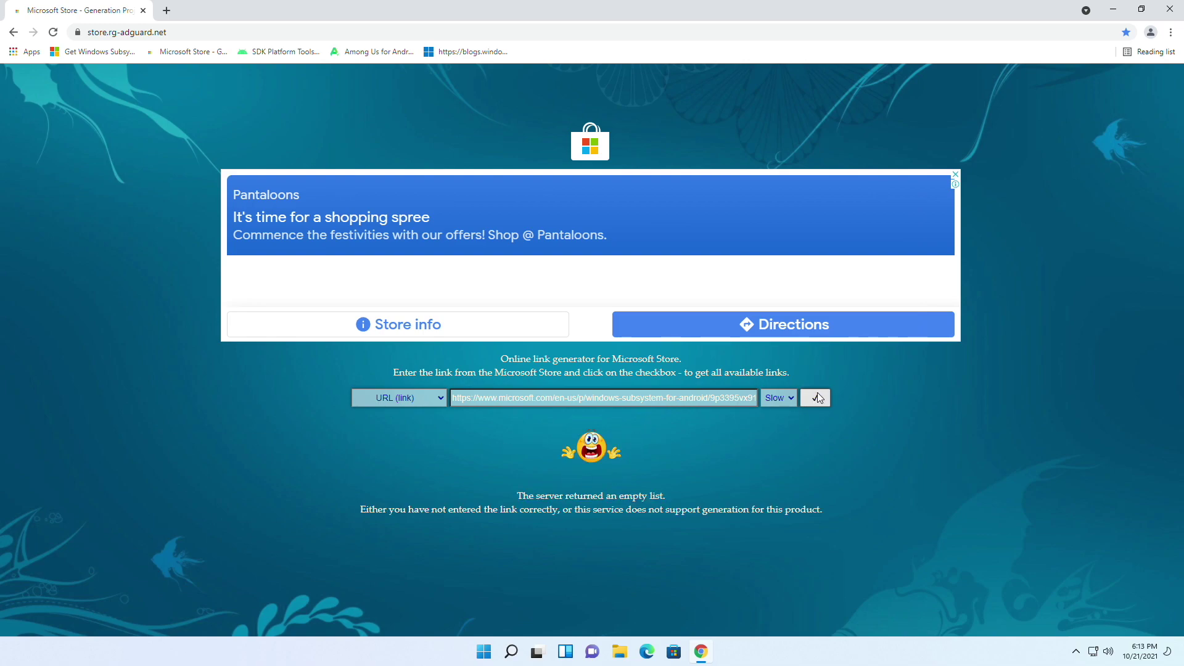
{"action": "left_click", "coordinate": [817, 397]}
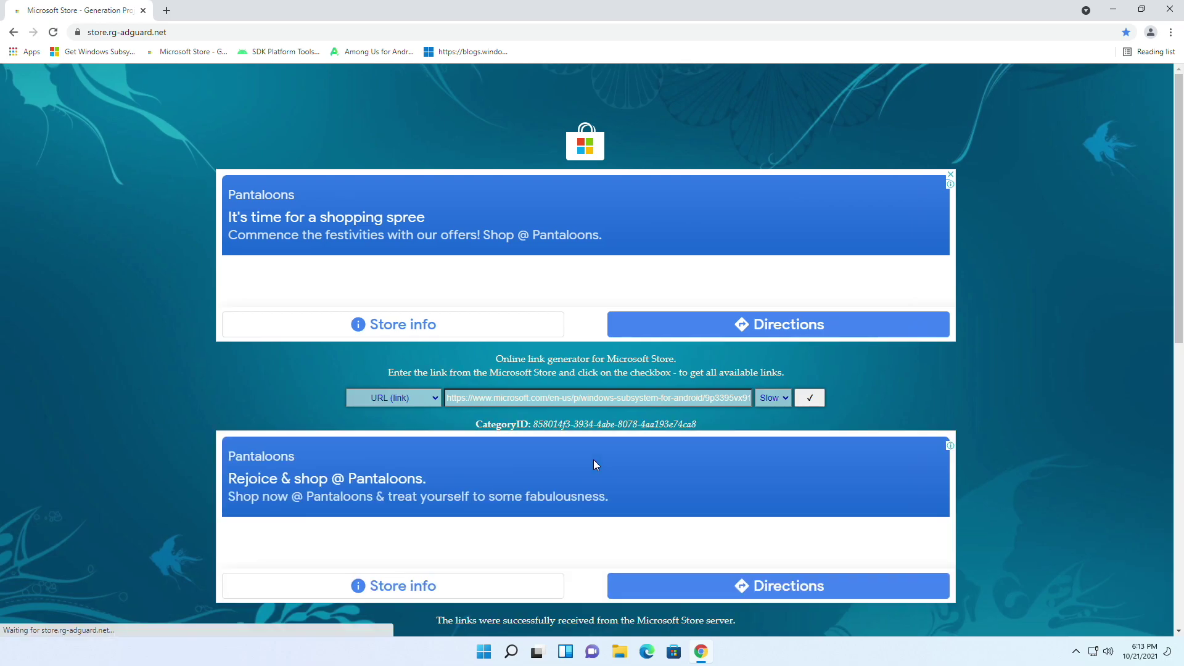
Step: Download the WindowsSubsystemForAndroid 1.7.32815.0 neutral msixbundle from the generated list
{"action": "scroll", "coordinate": [624, 469], "scroll_direction": "down", "scroll_amount": 15}
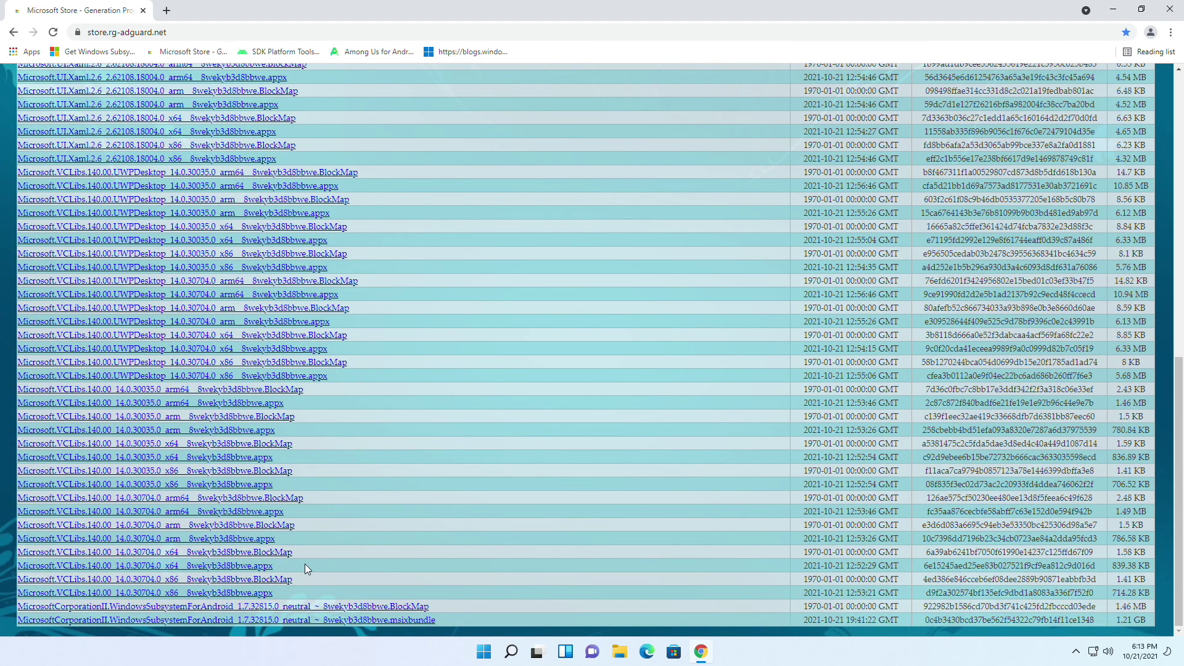
{"action": "left_click", "coordinate": [360, 621]}
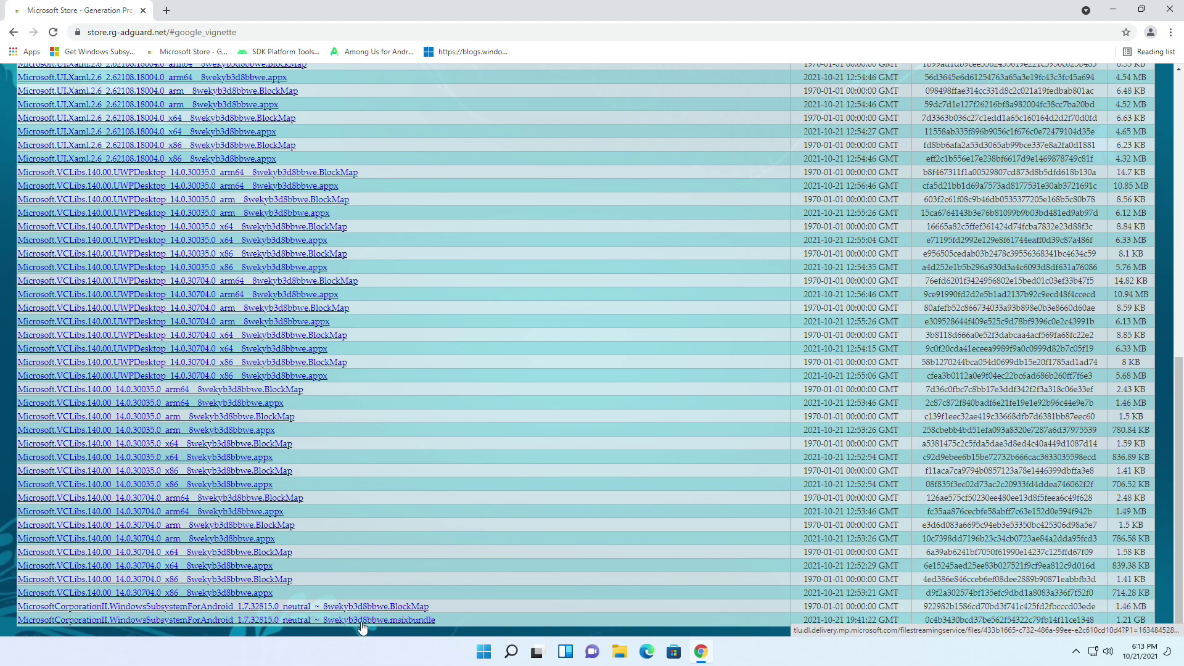
{"action": "left_click", "coordinate": [400, 621]}
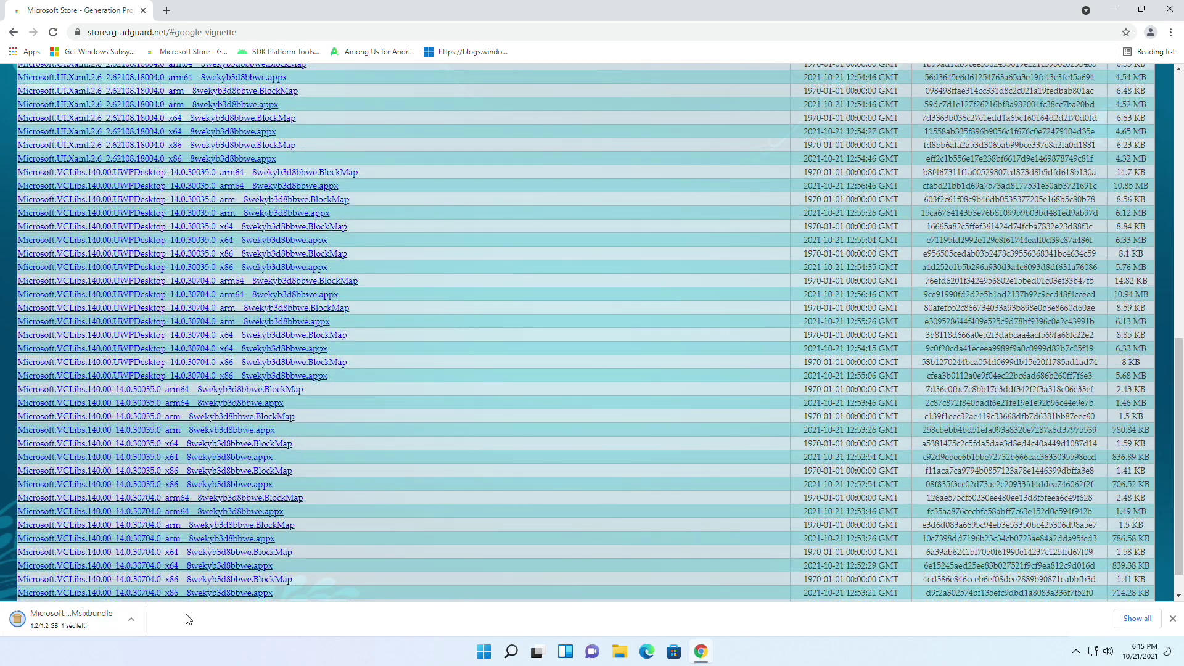
Step: Download SDK Platform-Tools for Windows, accepting its terms, and open the bookmarked Among Us for Android page
{"action": "left_click", "coordinate": [307, 51]}
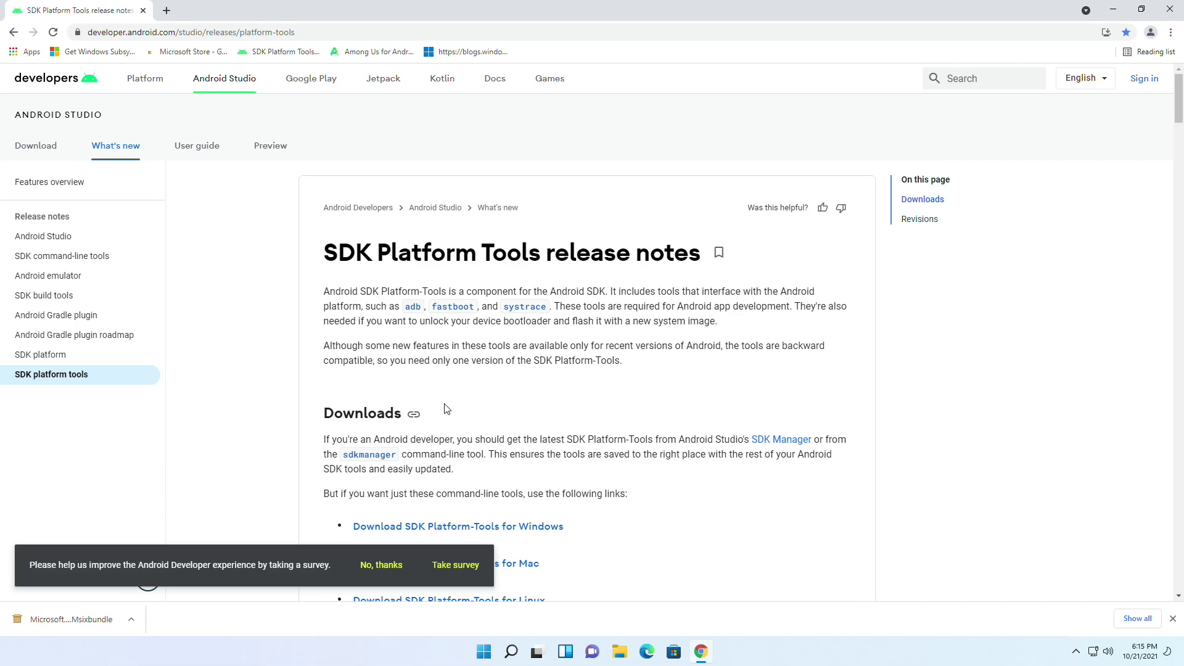
{"action": "scroll", "coordinate": [446, 409], "scroll_direction": "down", "scroll_amount": 3}
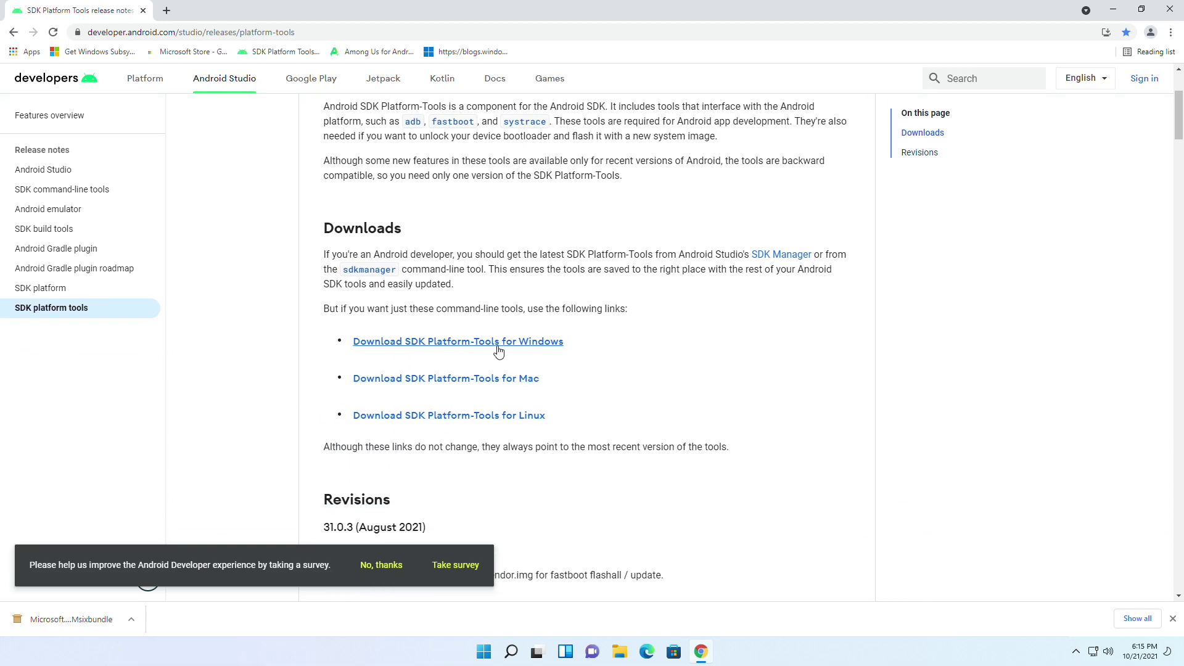
{"action": "left_click", "coordinate": [499, 342]}
{"action": "scroll", "coordinate": [444, 520], "scroll_direction": "down", "scroll_amount": 20}
{"action": "left_click", "coordinate": [147, 477]}
{"action": "left_click", "coordinate": [304, 521]}
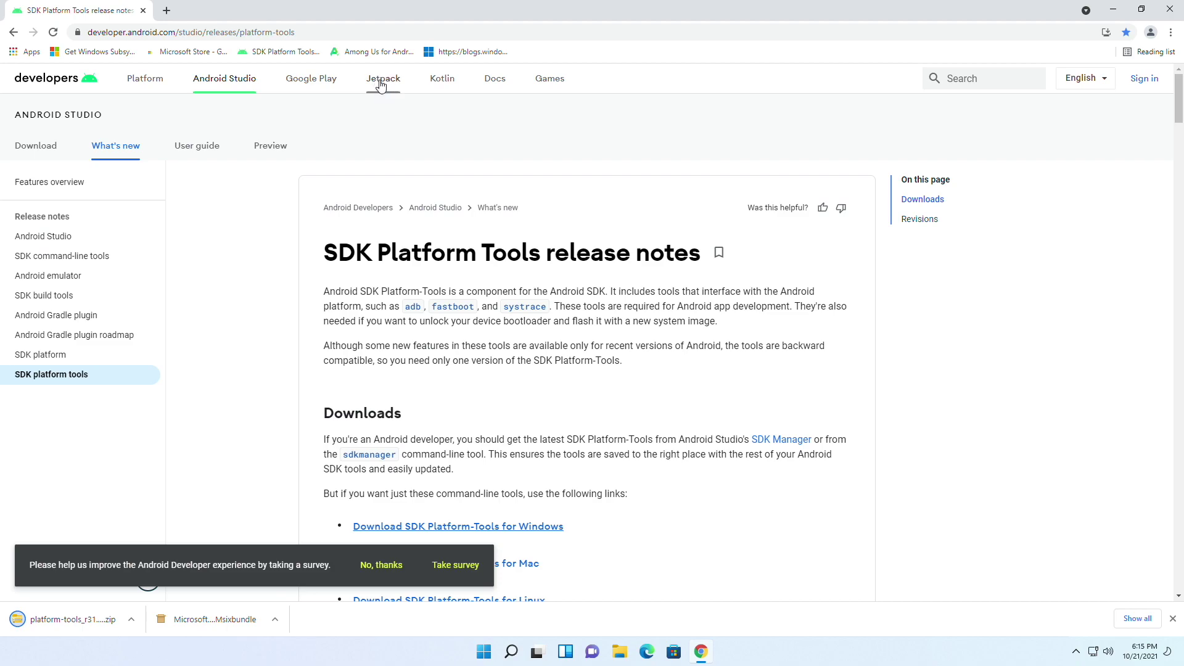
{"action": "left_click", "coordinate": [371, 59]}
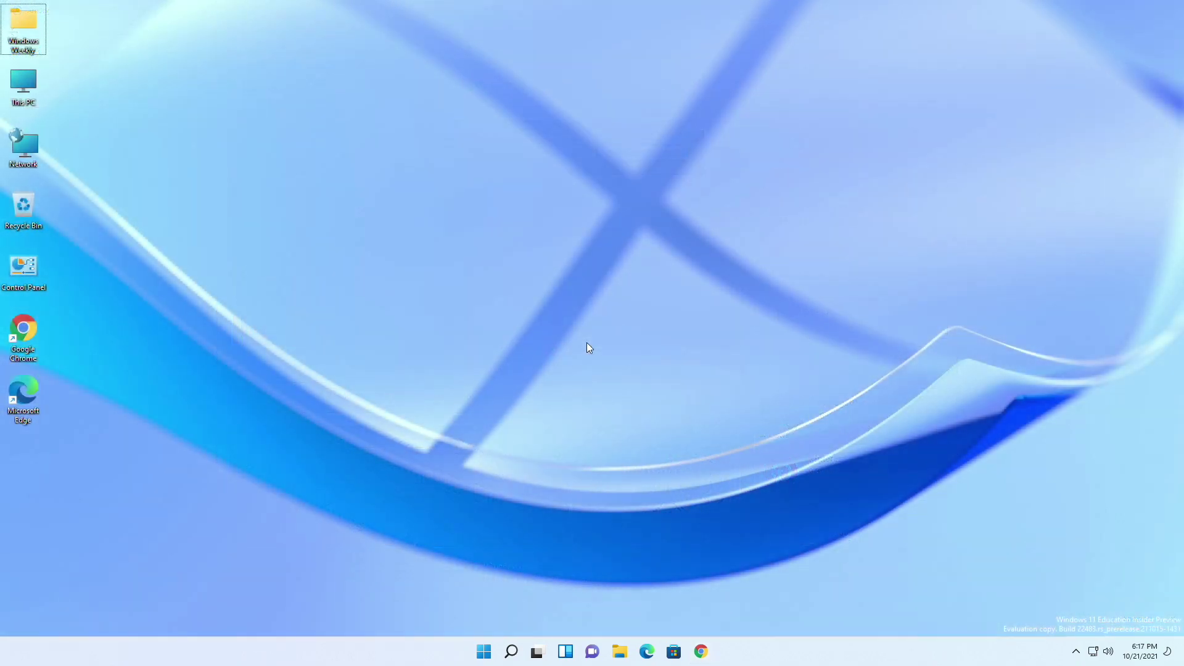
Step: Open Windows Terminal with administrator rights and approve the elevation request
{"action": "key", "text": "super+x"}
{"action": "left_click", "coordinate": [529, 481]}
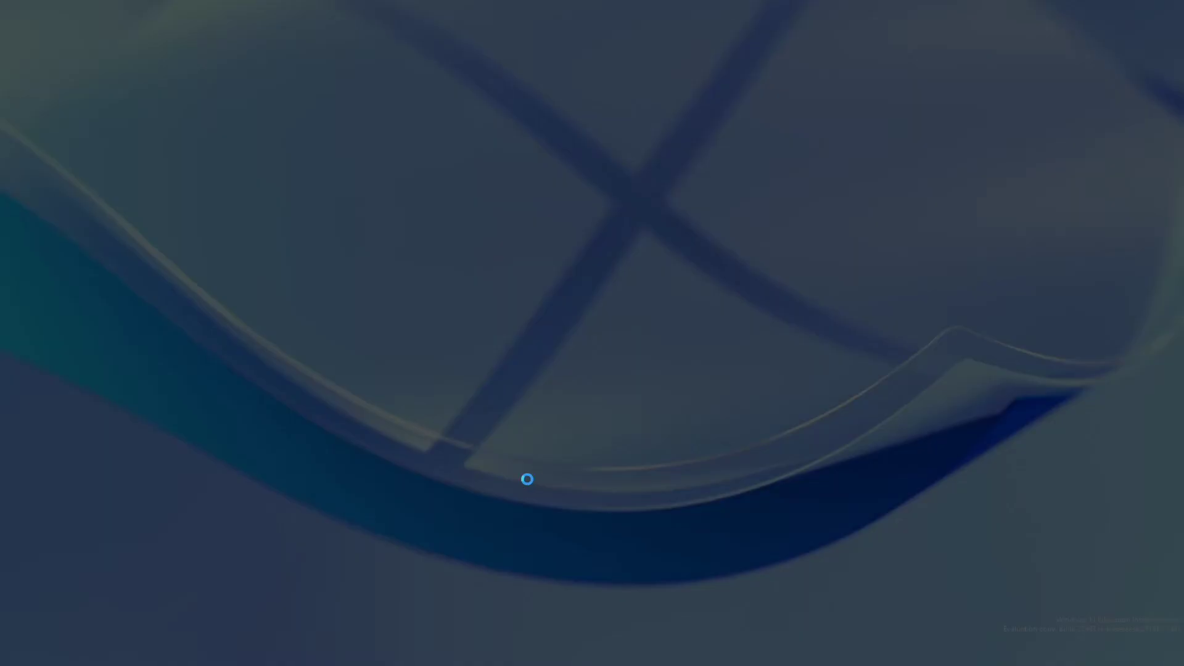
{"action": "left_click", "coordinate": [558, 434]}
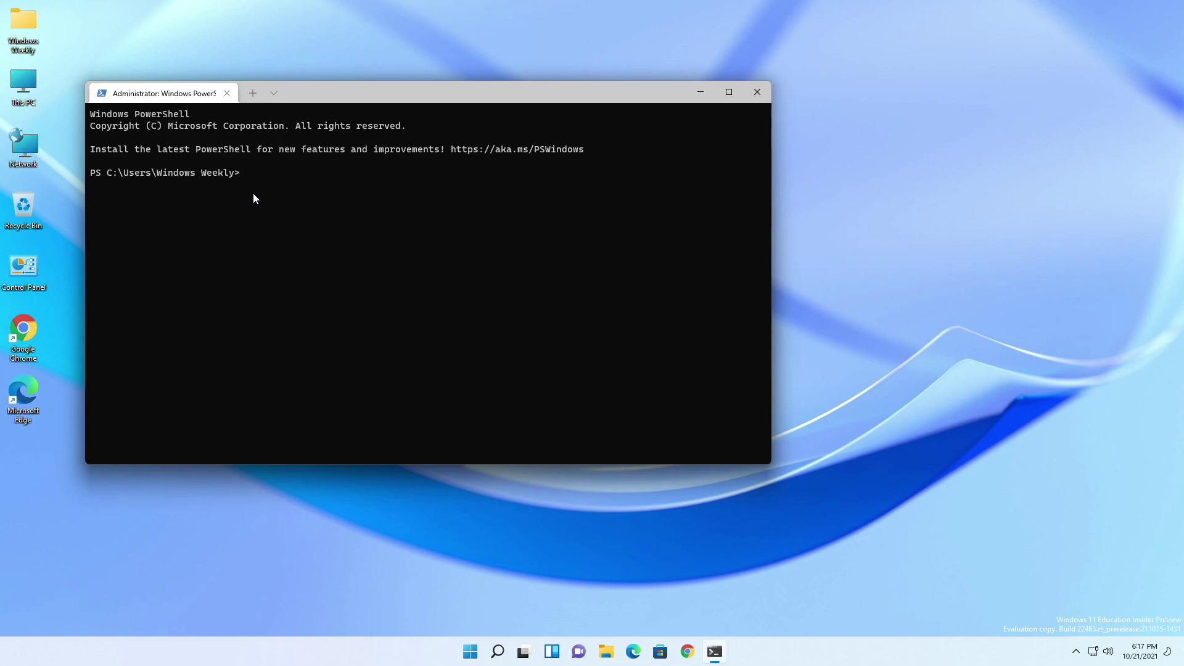
Step: Open the Downloads folder in File Explorer and arrange it side by side with the PowerShell window
{"action": "key", "text": "super+e"}
{"action": "left_click", "coordinate": [299, 270]}
{"action": "mouse_move", "coordinate": [900, 136]}
{"action": "left_click", "coordinate": [860, 188]}
{"action": "left_click", "coordinate": [350, 314]}
Step: Try to install the WindowsSubsystemForAndroid msixbundle by running add-appxpackage with the file's copied path
{"action": "type", "text": "add-appxpackage"}
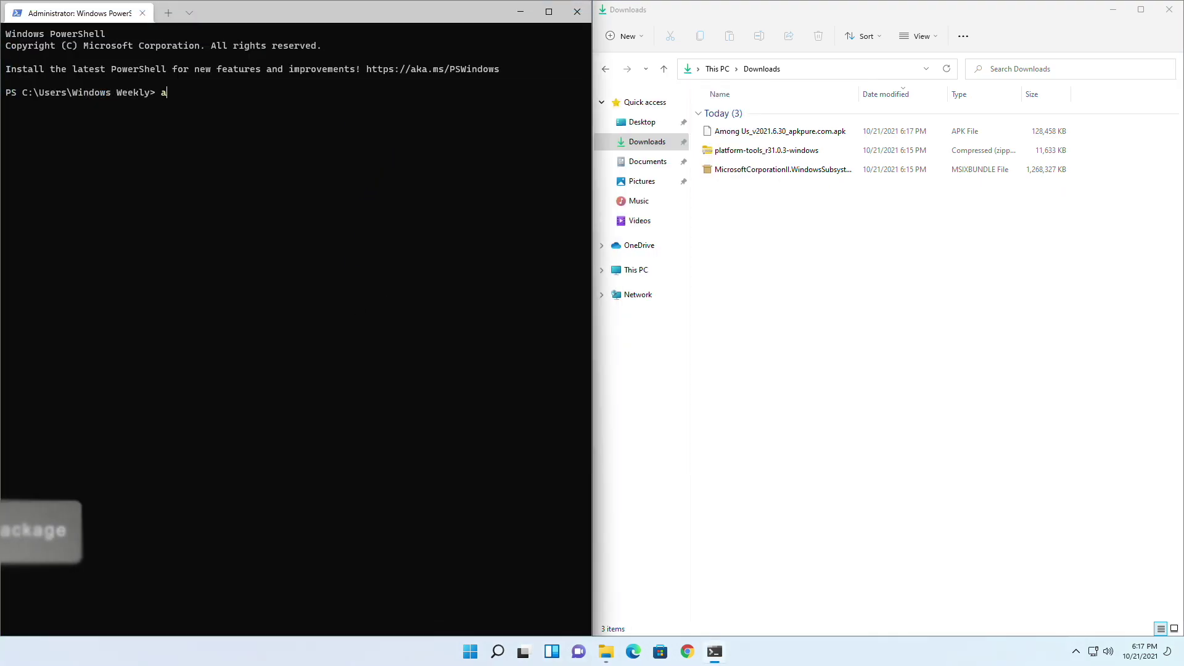
{"action": "right_click", "coordinate": [813, 176]}
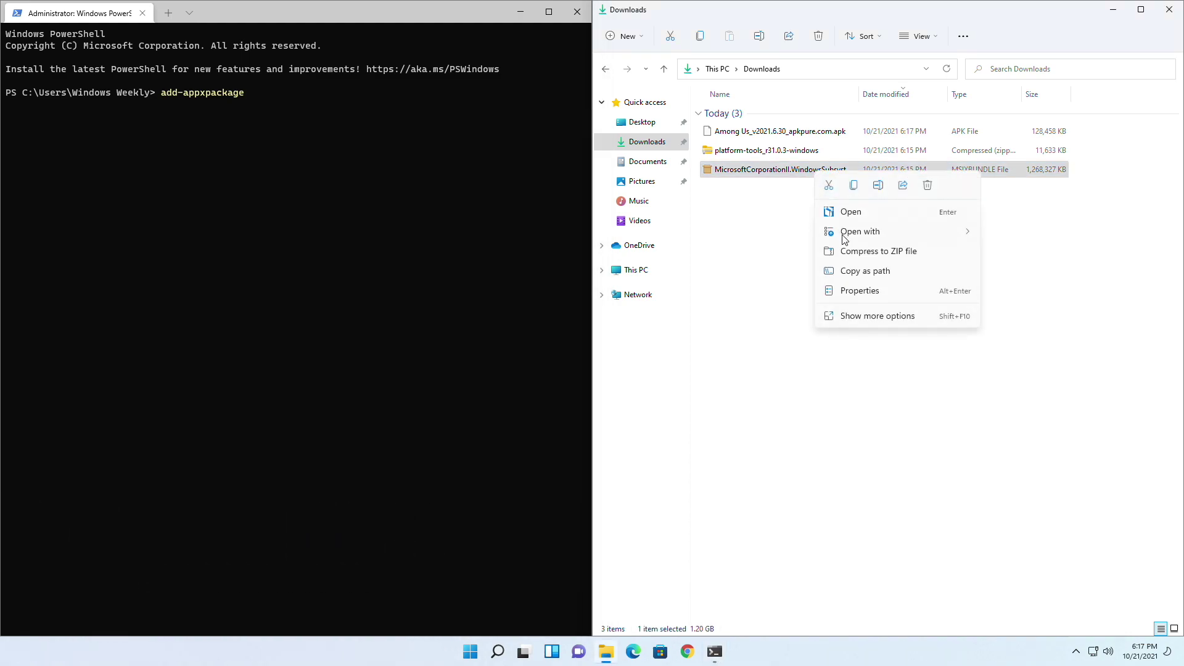
{"action": "left_click", "coordinate": [866, 270]}
{"action": "left_click", "coordinate": [387, 152]}
{"action": "key", "text": "ctrl+v"}
{"action": "key", "text": "Return"}
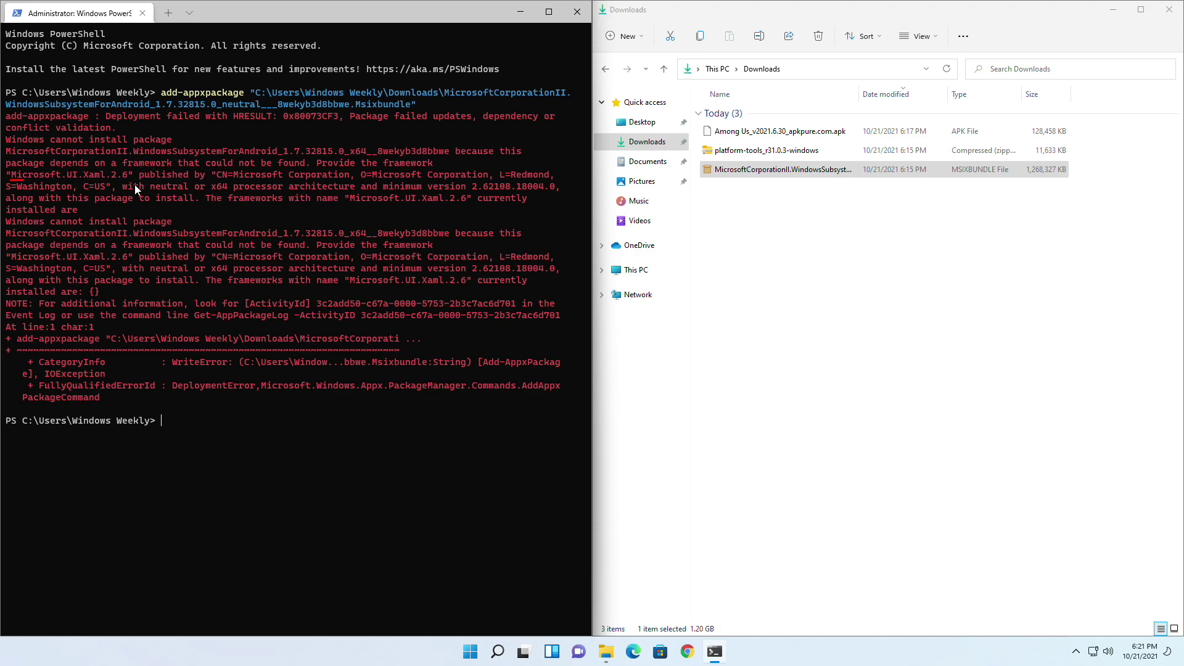
Step: Switch to Chrome and generate download links for the Windows Subsystem for Android store URL on store.rg-adguard.net, using the Slow ring
{"action": "left_click", "coordinate": [688, 655]}
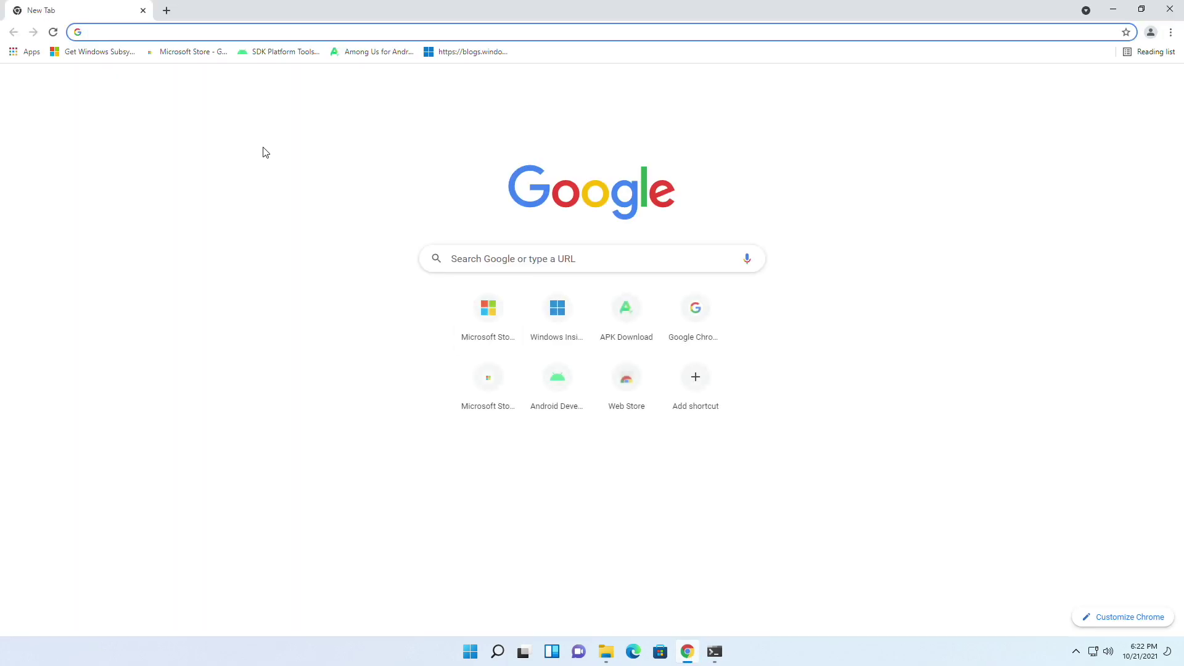
{"action": "left_click", "coordinate": [119, 54]}
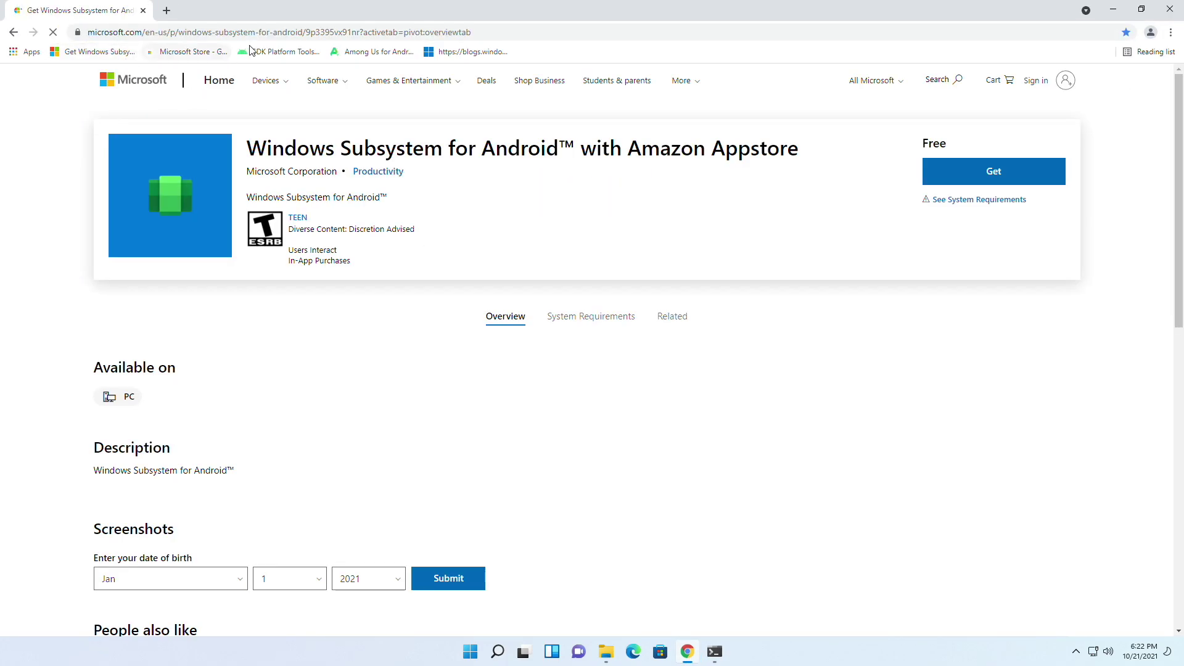
{"action": "left_click", "coordinate": [197, 52]}
{"action": "left_click", "coordinate": [517, 398]}
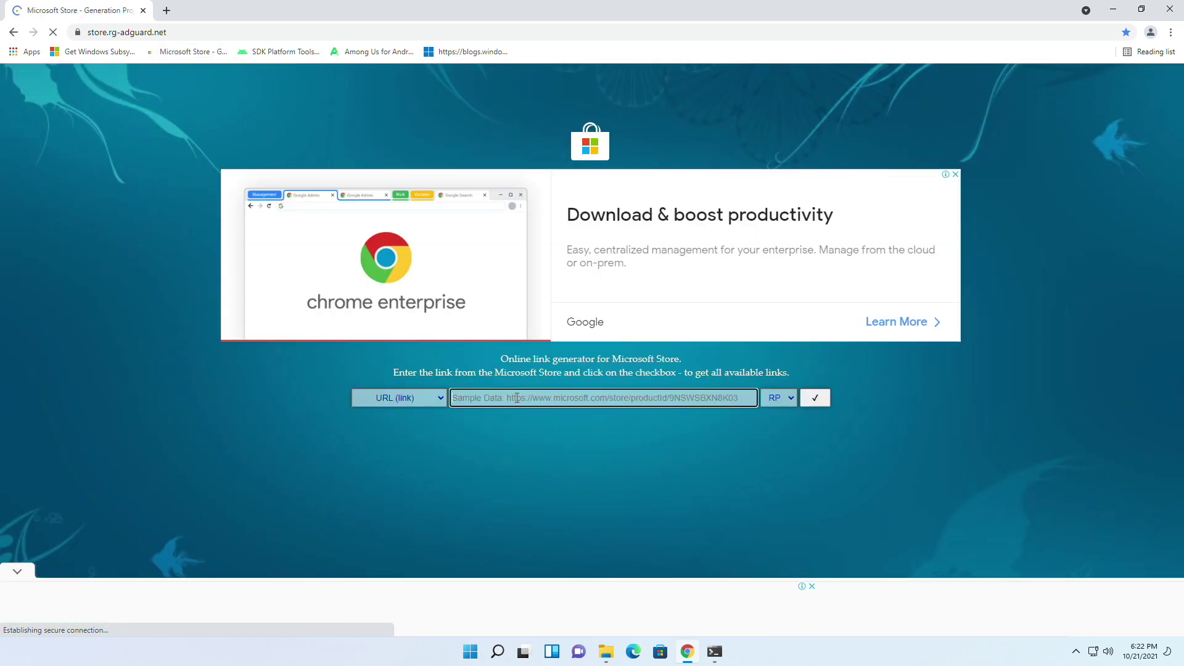
{"action": "key", "text": "ctrl+v"}
{"action": "left_click", "coordinate": [778, 397]}
{"action": "left_click", "coordinate": [778, 424]}
{"action": "left_click", "coordinate": [814, 399]}
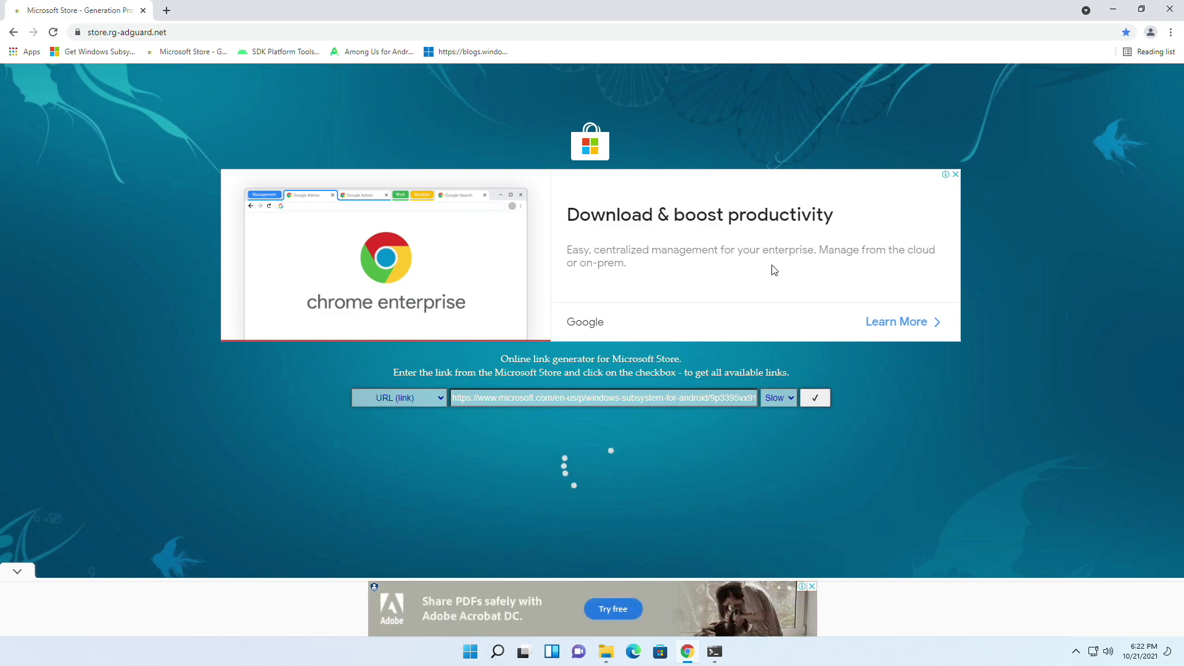
Step: Download the x64 appx of Microsoft.UI.Xaml.2.6 version 2.62108.18004.0 from the generated links list
{"action": "scroll", "coordinate": [586, 449], "scroll_direction": "down", "scroll_amount": 3}
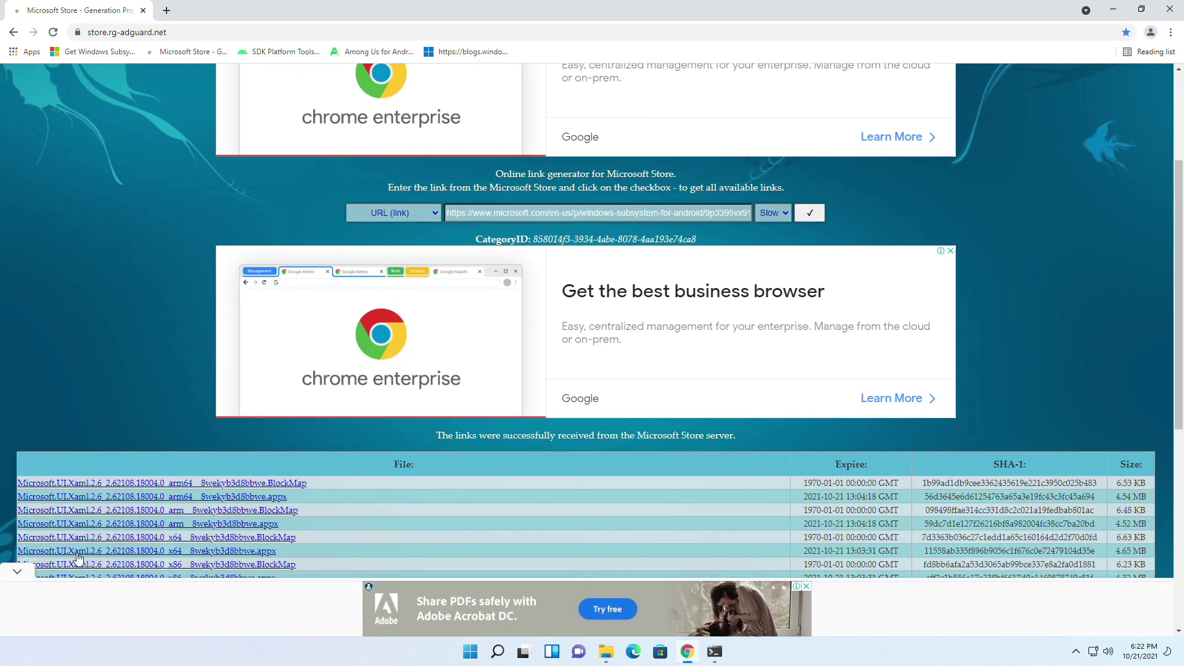
{"action": "left_click", "coordinate": [17, 572]}
{"action": "scroll", "coordinate": [17, 555], "scroll_direction": "down", "scroll_amount": 5}
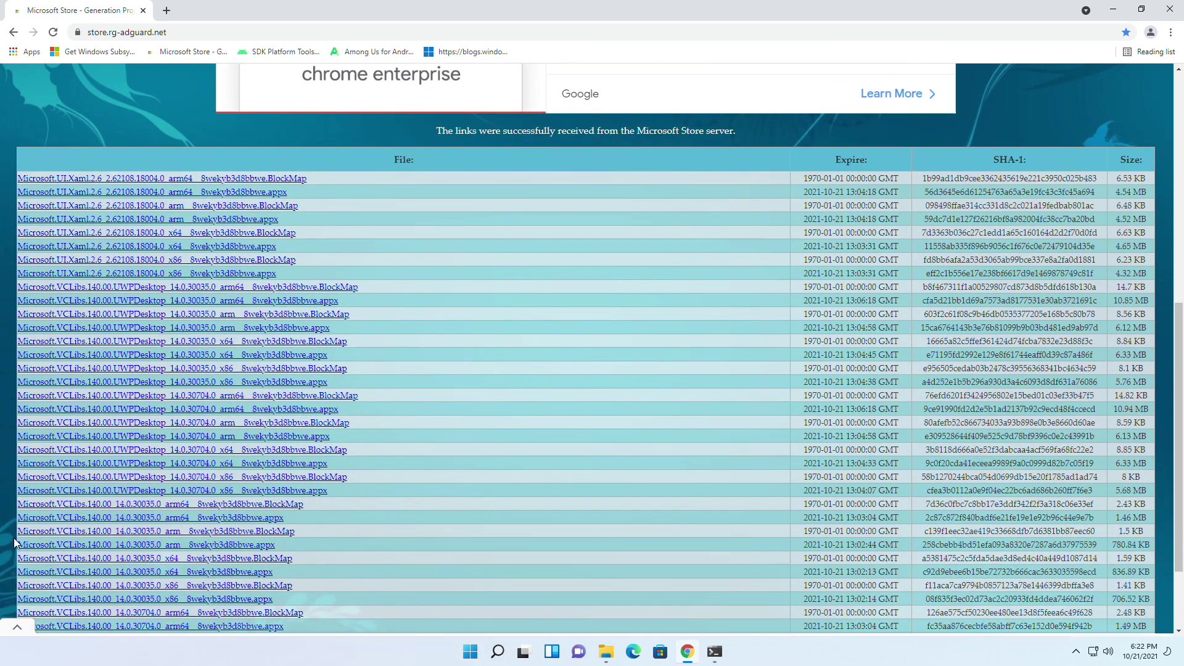
{"action": "scroll", "coordinate": [17, 537], "scroll_direction": "down", "scroll_amount": 1}
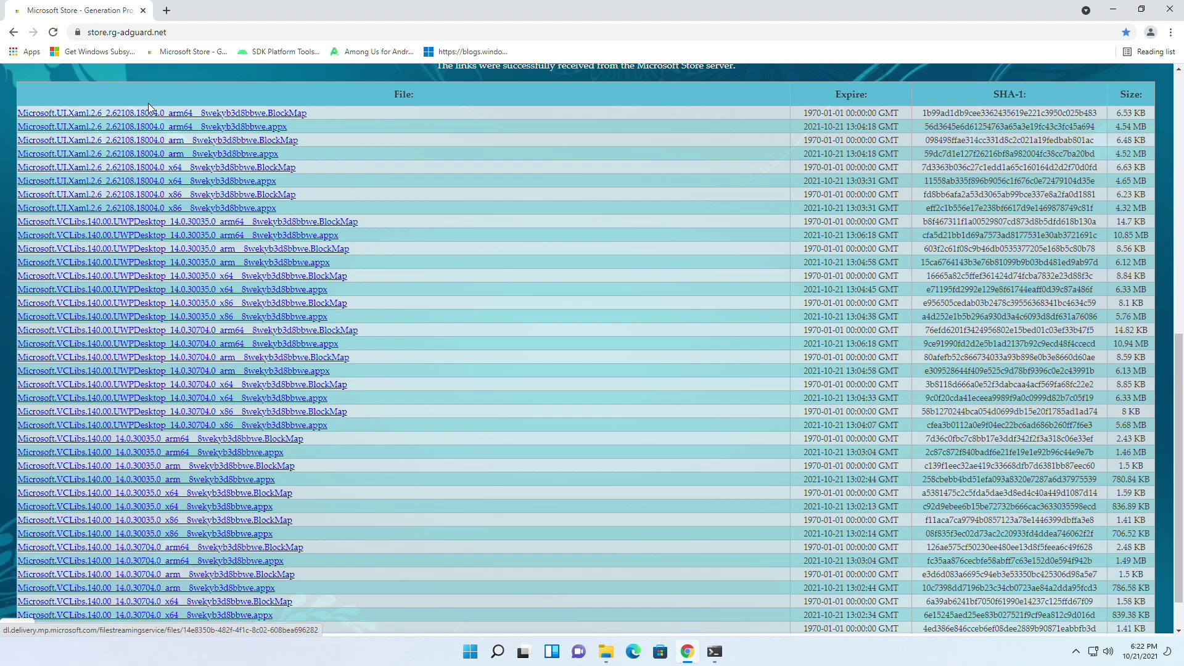
{"action": "left_click", "coordinate": [247, 184]}
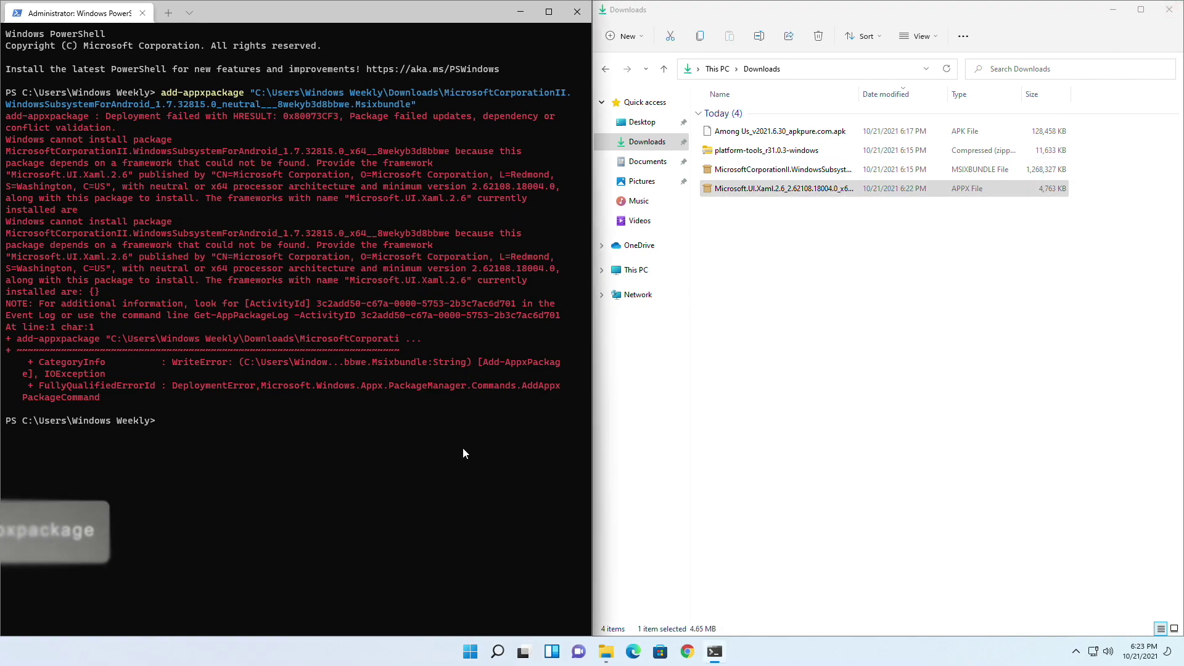
Step: Switch to PowerShell and install the downloaded Microsoft.UI.Xaml.2.6 x64 Appx by running add-appxpackage with its copied path
{"action": "type", "text": "-appxpackage"}
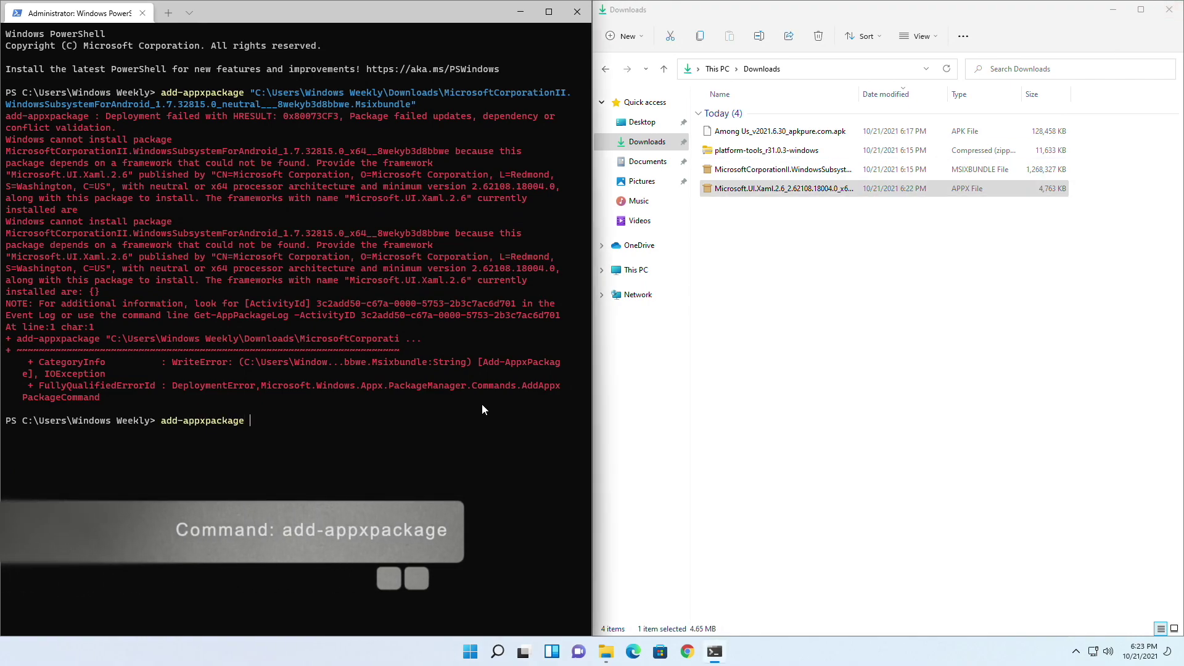
{"action": "right_click", "coordinate": [843, 188]}
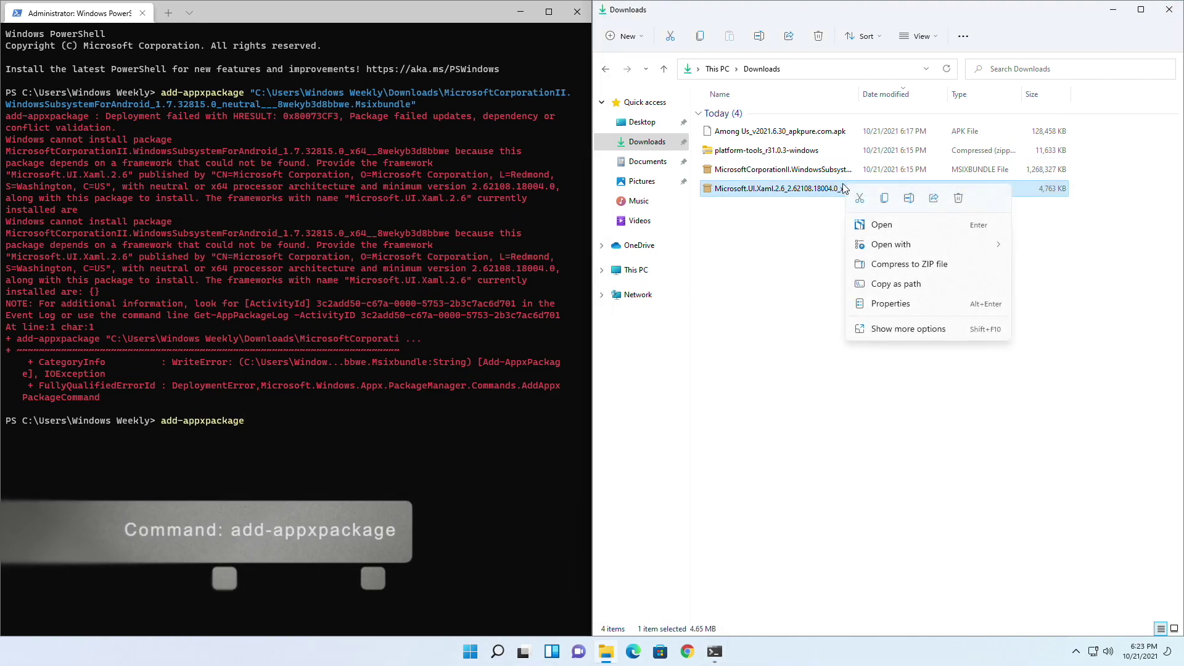
{"action": "left_click", "coordinate": [898, 288]}
{"action": "left_click", "coordinate": [338, 505]}
{"action": "key", "text": "ctrl+v"}
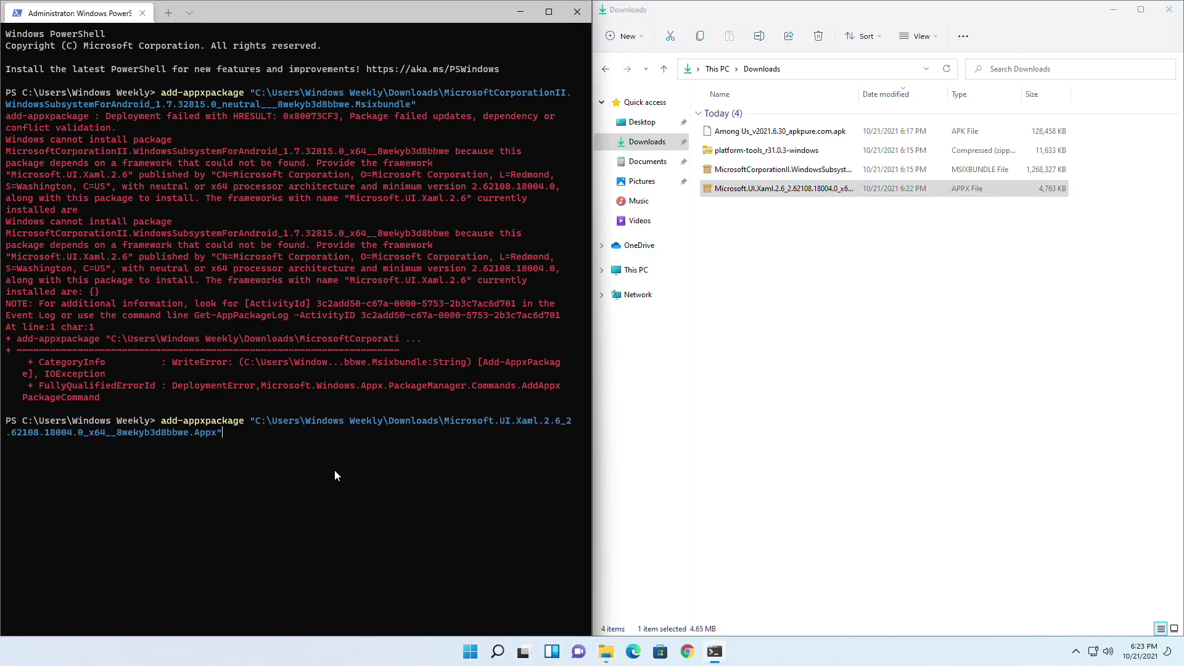
{"action": "key", "text": "Return"}
Step: Install the WindowsSubsystemForAndroid 1.7.32815.0 msixbundle by running add-appxpackage with the file's copied path
{"action": "type", "text": "add-"}
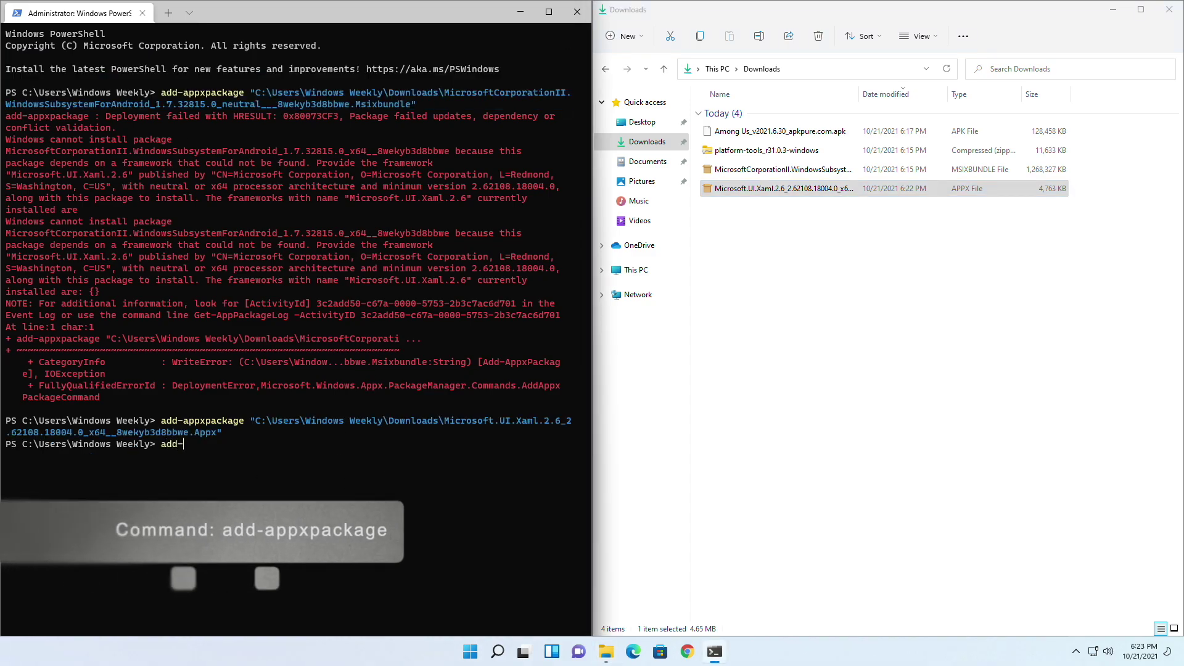
{"action": "type", "text": "appxpackage"}
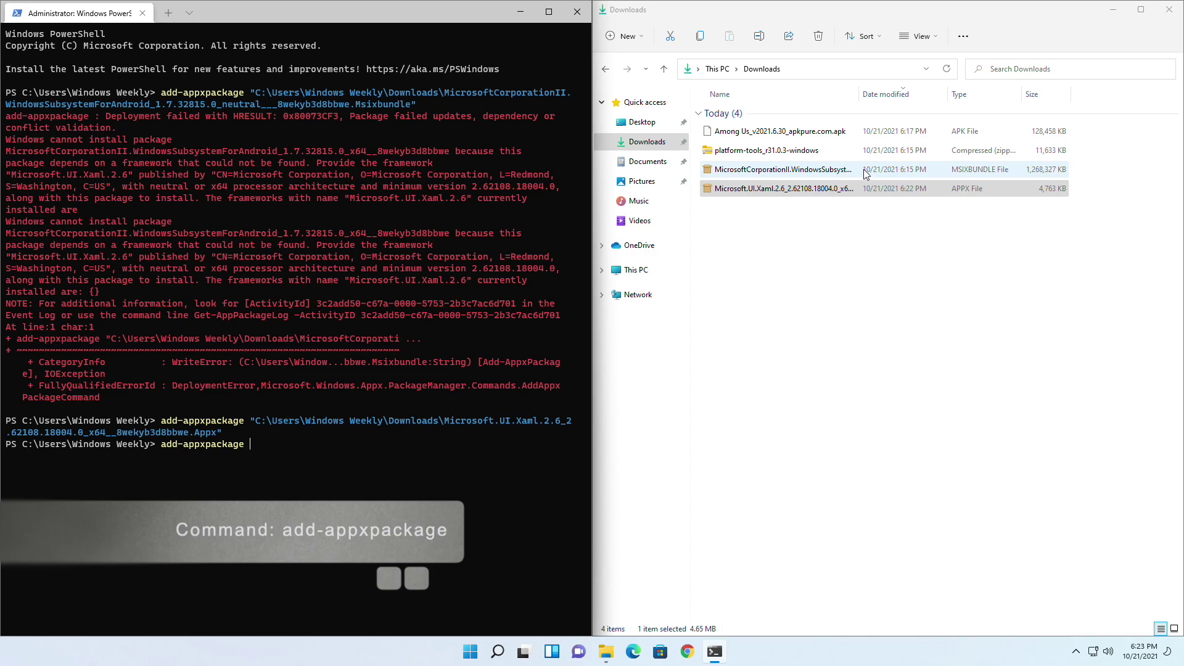
{"action": "right_click", "coordinate": [780, 170]}
{"action": "left_click", "coordinate": [895, 271]}
{"action": "left_click", "coordinate": [461, 487]}
{"action": "key", "text": "ctrl+v"}
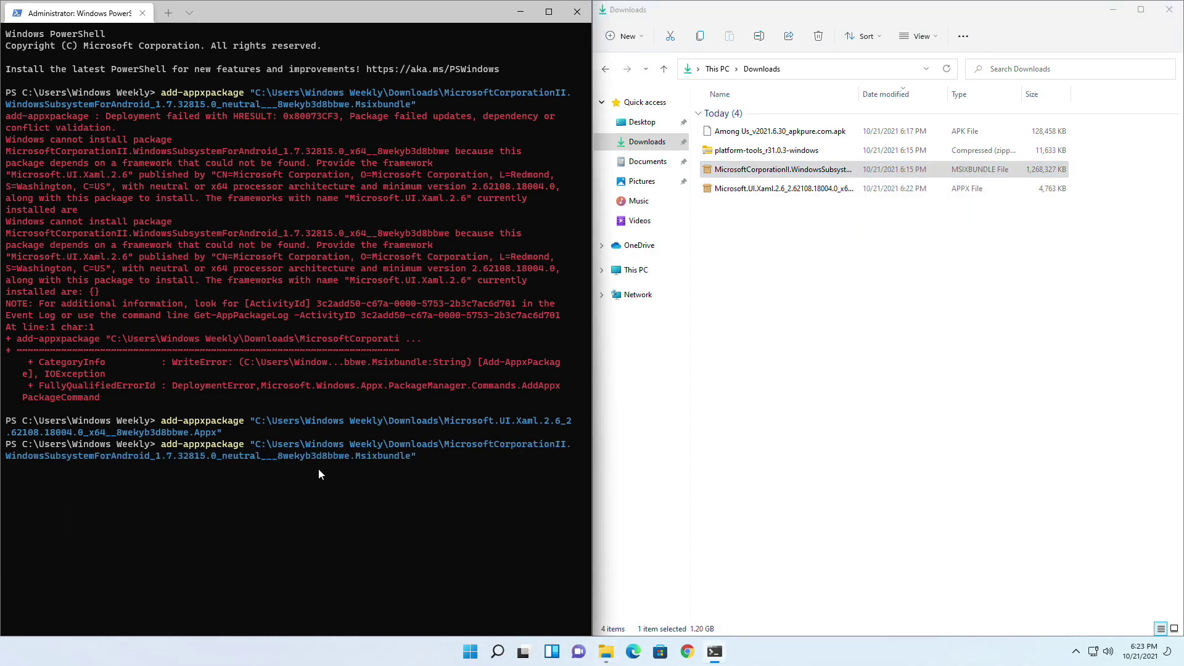
{"action": "key", "text": "Return"}
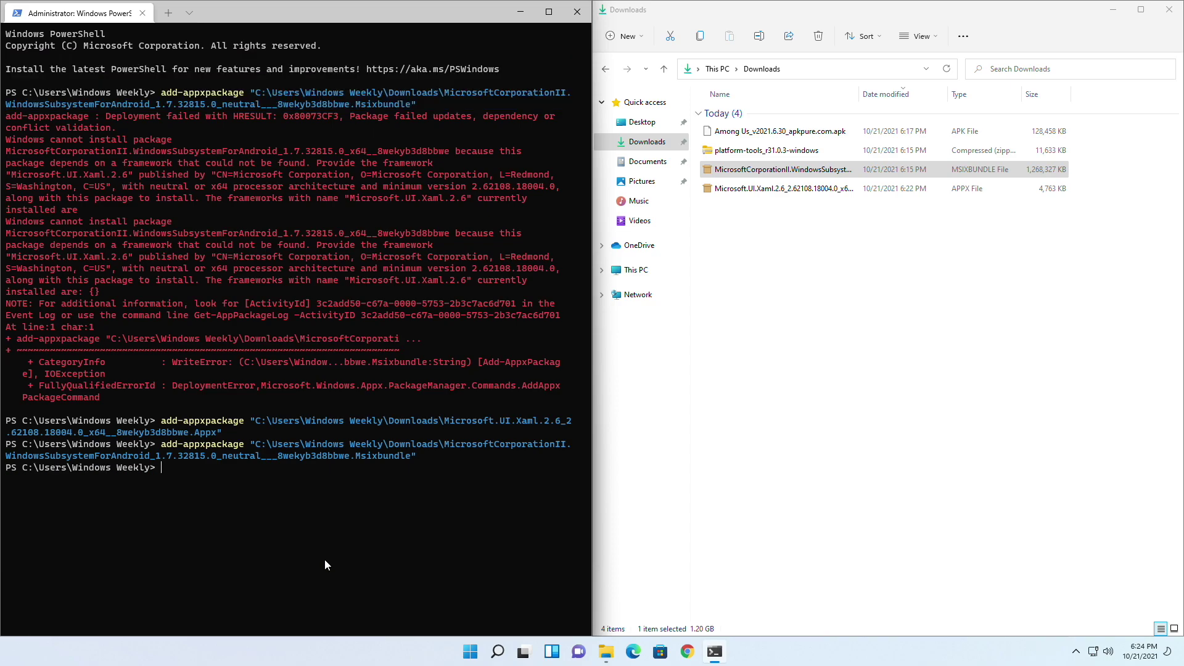
Step: Close the PowerShell and Downloads windows and look for Windows Subsystem for Android in the full list of installed apps
{"action": "left_click", "coordinate": [578, 14]}
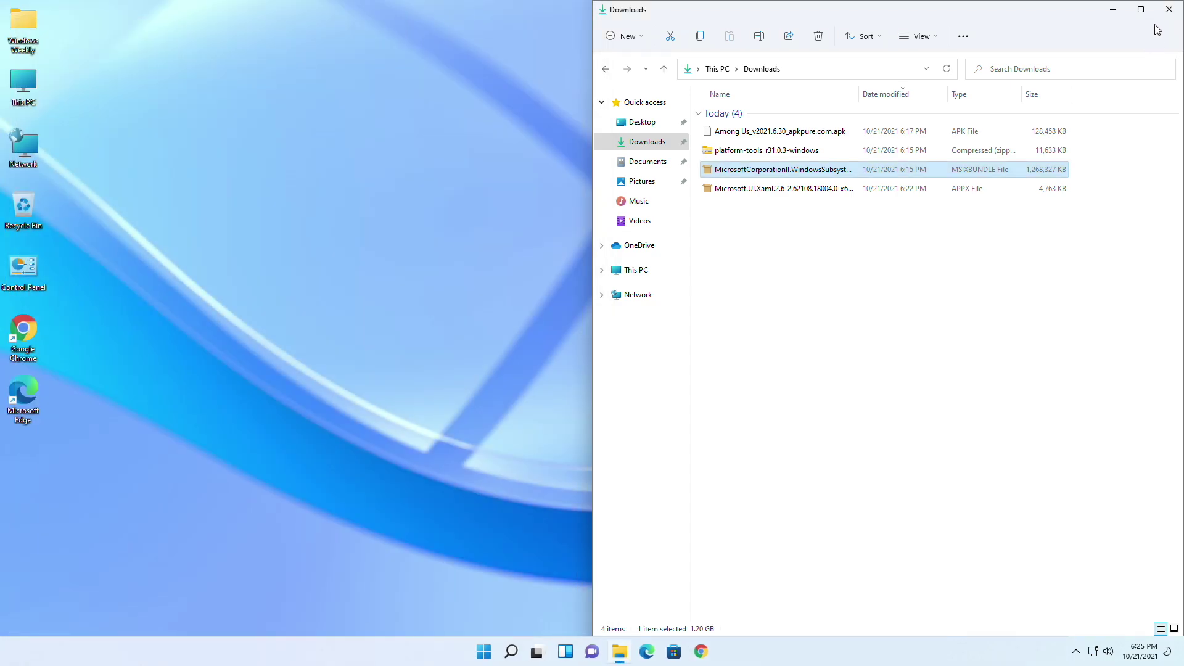
{"action": "left_click", "coordinate": [1170, 9]}
{"action": "left_click", "coordinate": [484, 652]}
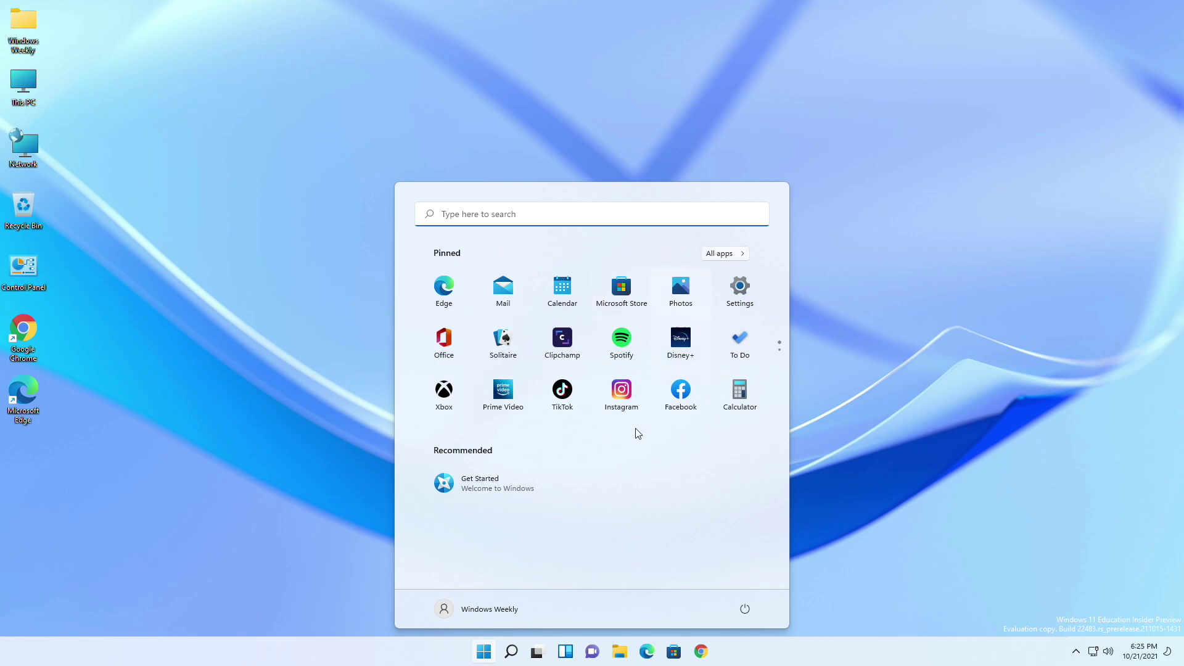
{"action": "left_click", "coordinate": [738, 255]}
{"action": "scroll", "coordinate": [574, 417], "scroll_direction": "down", "scroll_amount": 15}
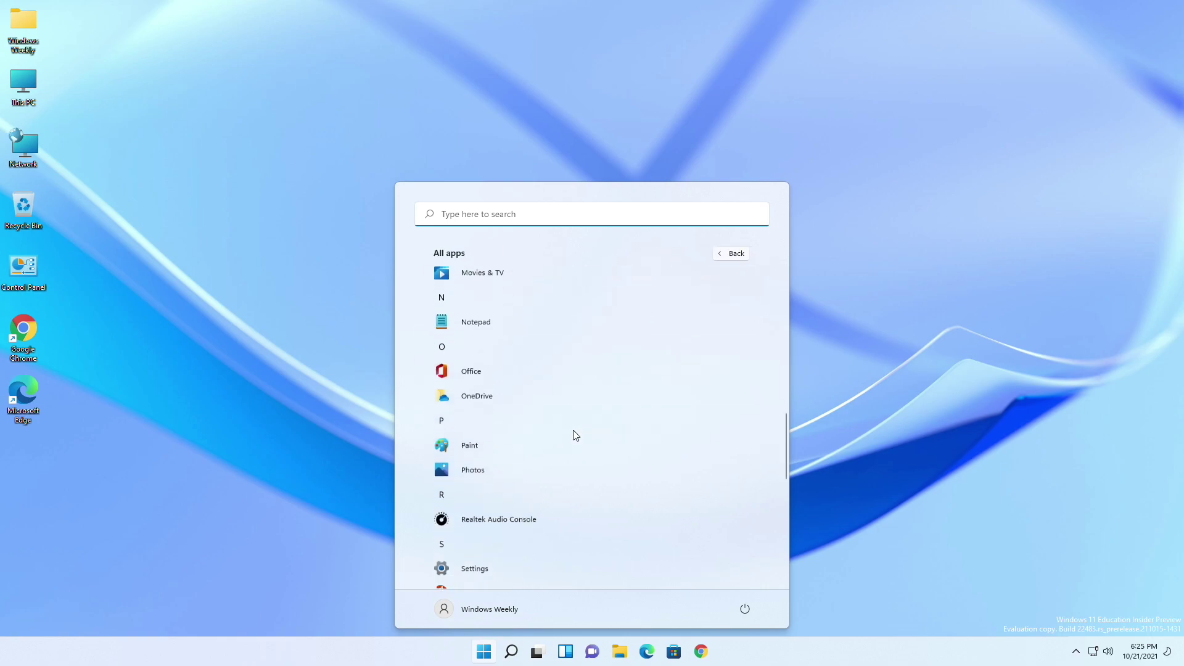
{"action": "scroll", "coordinate": [574, 435], "scroll_direction": "down", "scroll_amount": 2}
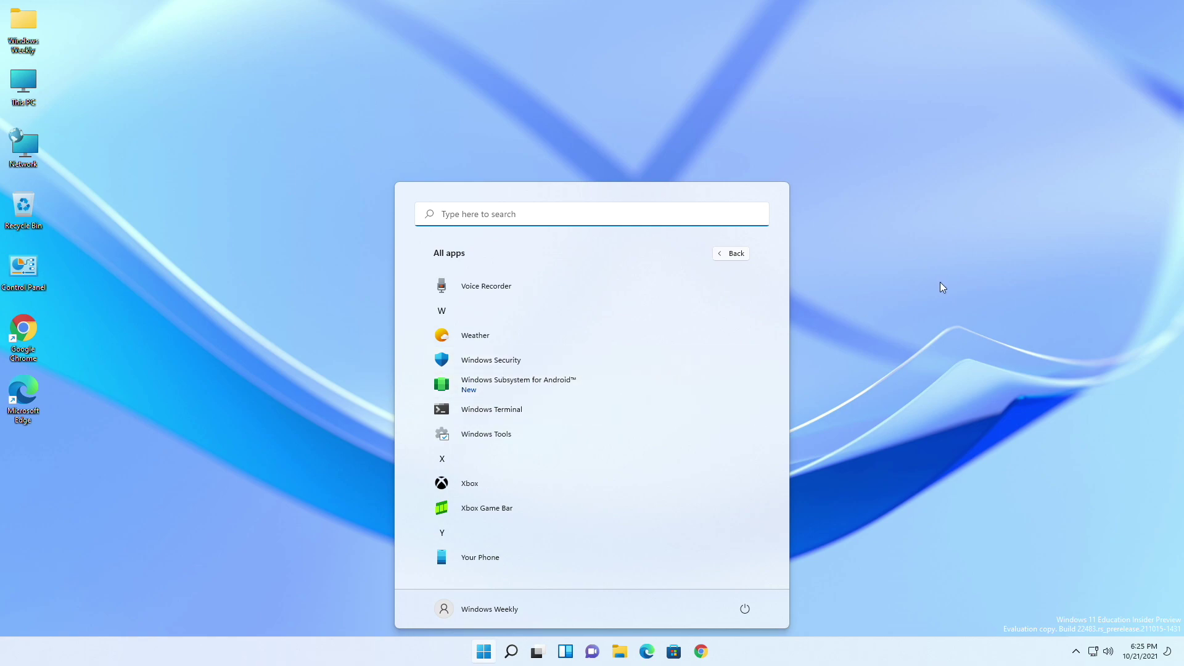
{"action": "left_click", "coordinate": [932, 327]}
Step: Open the bookmarked Windows Subsystem for Android page in Chrome, continue to its Microsoft Store listing and launch the app
{"action": "left_click", "coordinate": [701, 649]}
{"action": "left_click", "coordinate": [68, 52]}
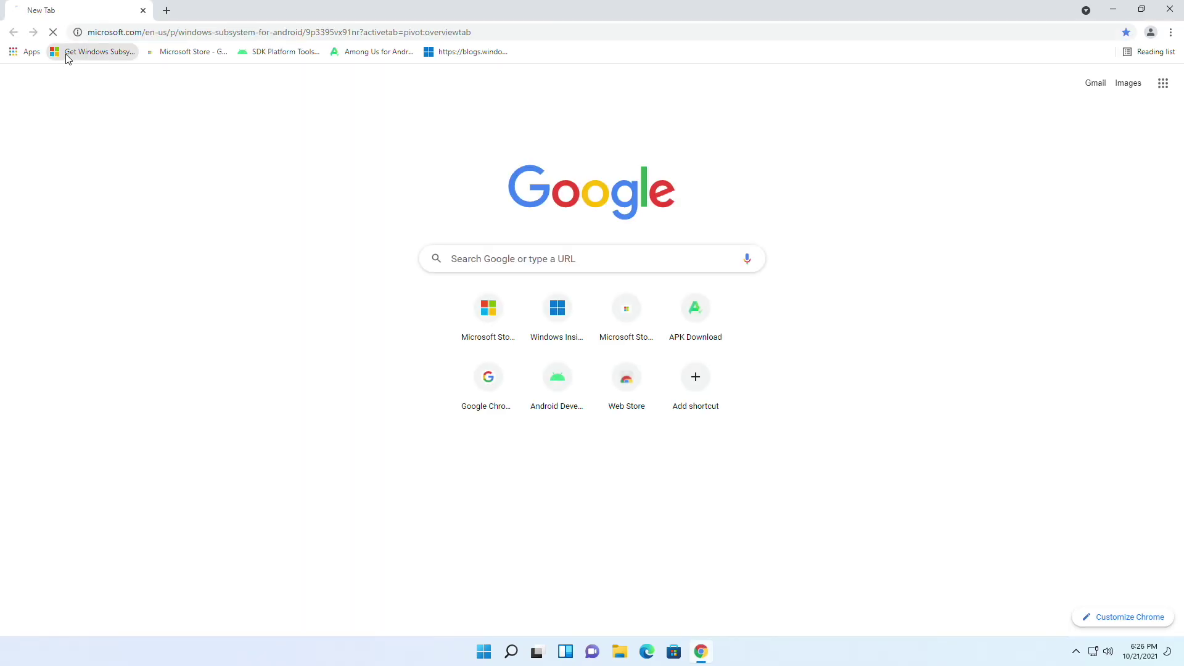
{"action": "left_click", "coordinate": [1015, 181]}
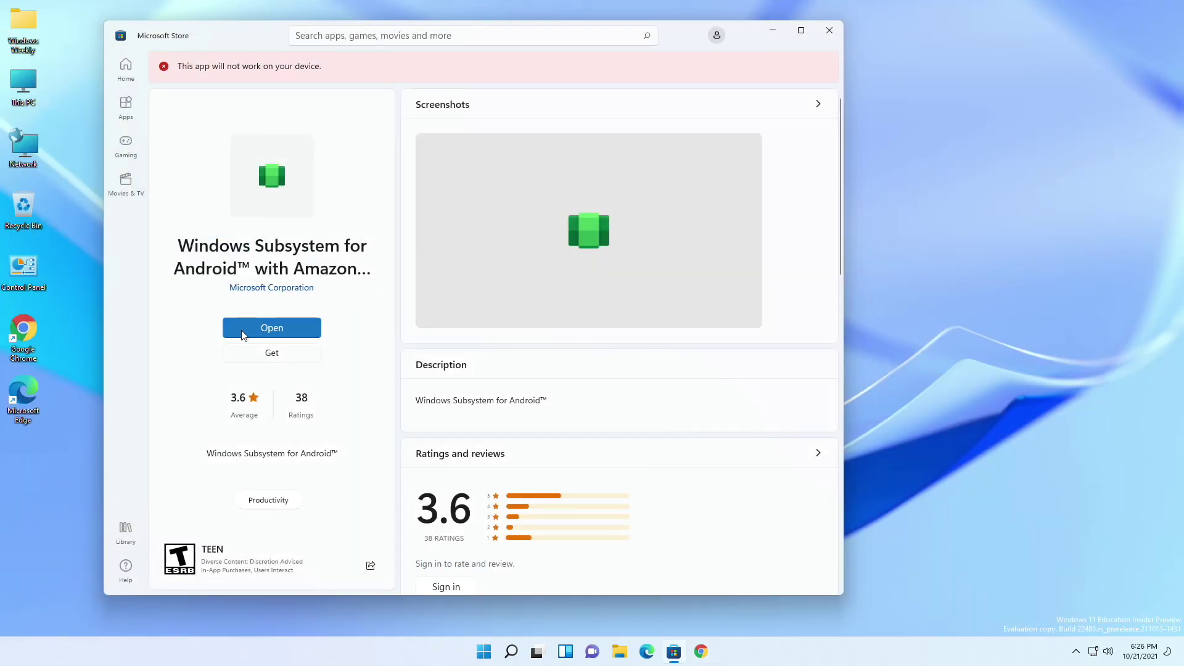
{"action": "left_click", "coordinate": [243, 331]}
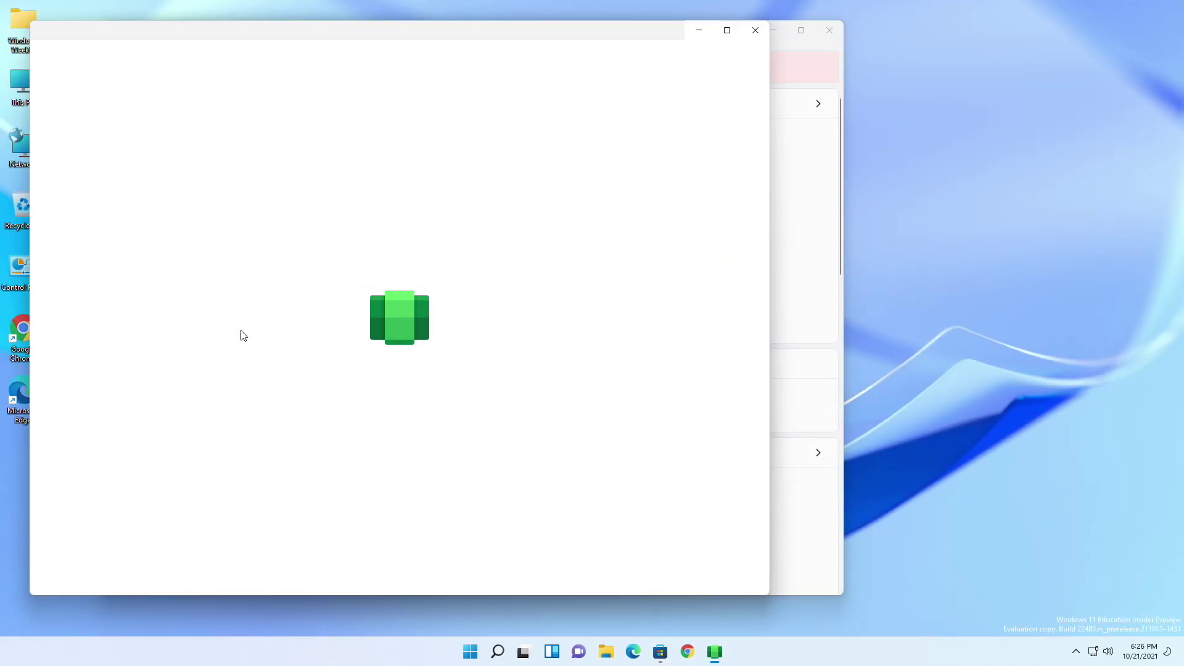
Step: Review the subsystem settings, open its Files app with diagnostic data sharing accepted, and close the Files window
{"action": "scroll", "coordinate": [502, 372], "scroll_direction": "down", "scroll_amount": 2}
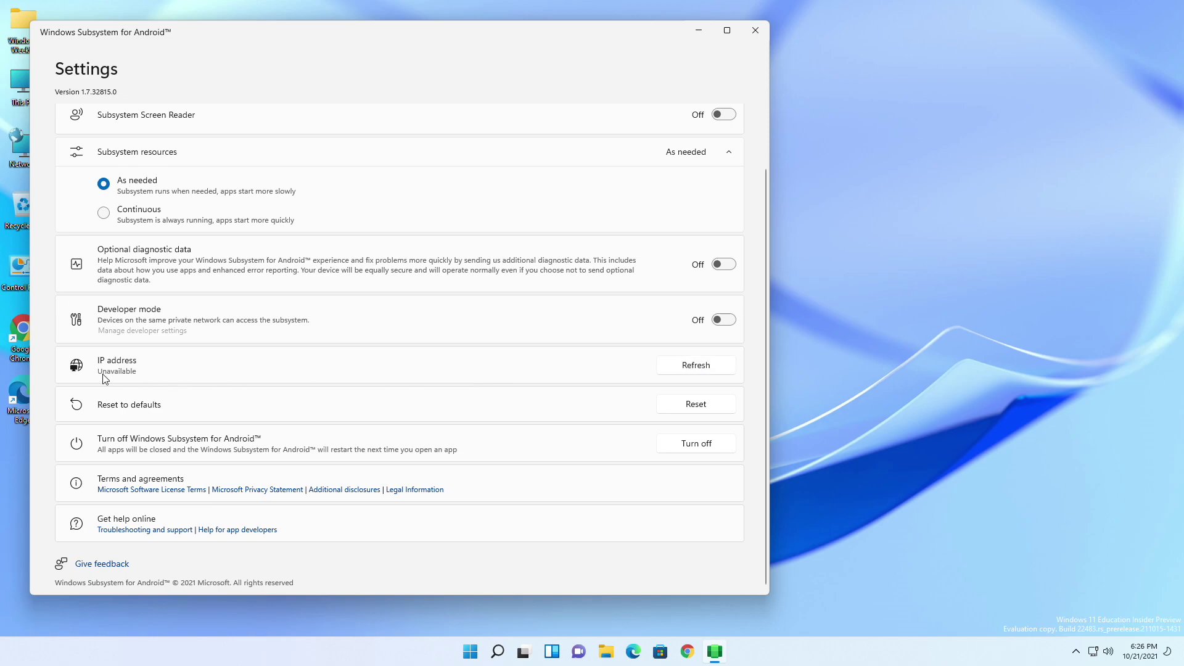
{"action": "scroll", "coordinate": [726, 157], "scroll_direction": "up", "scroll_amount": 2}
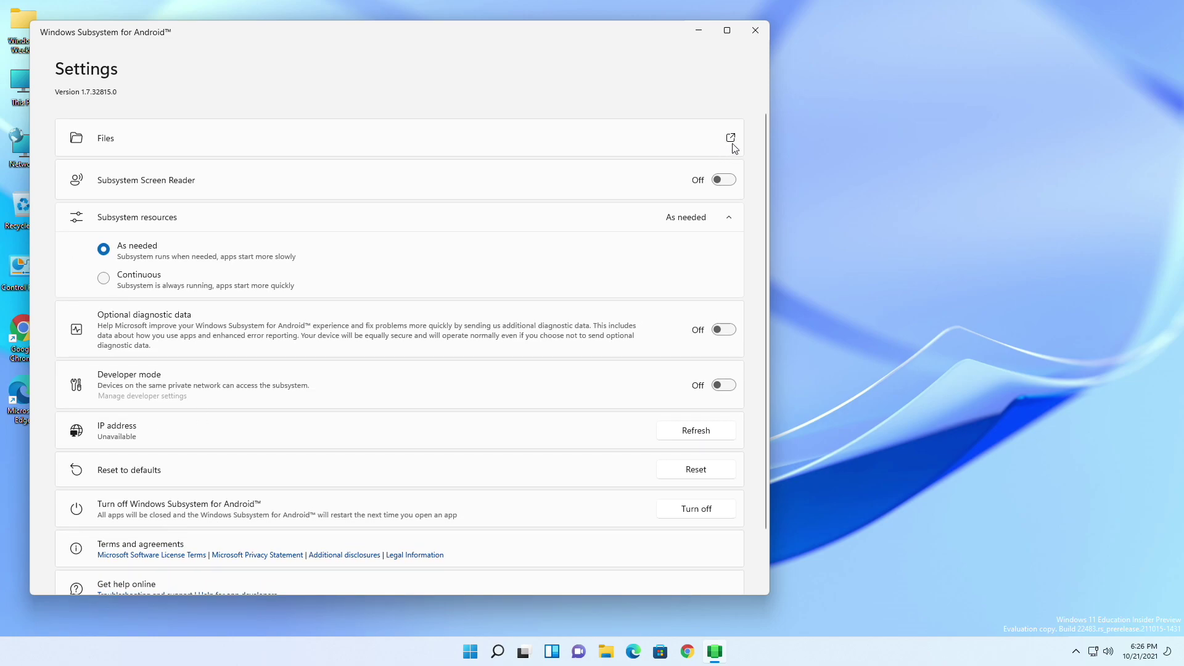
{"action": "left_click", "coordinate": [733, 141]}
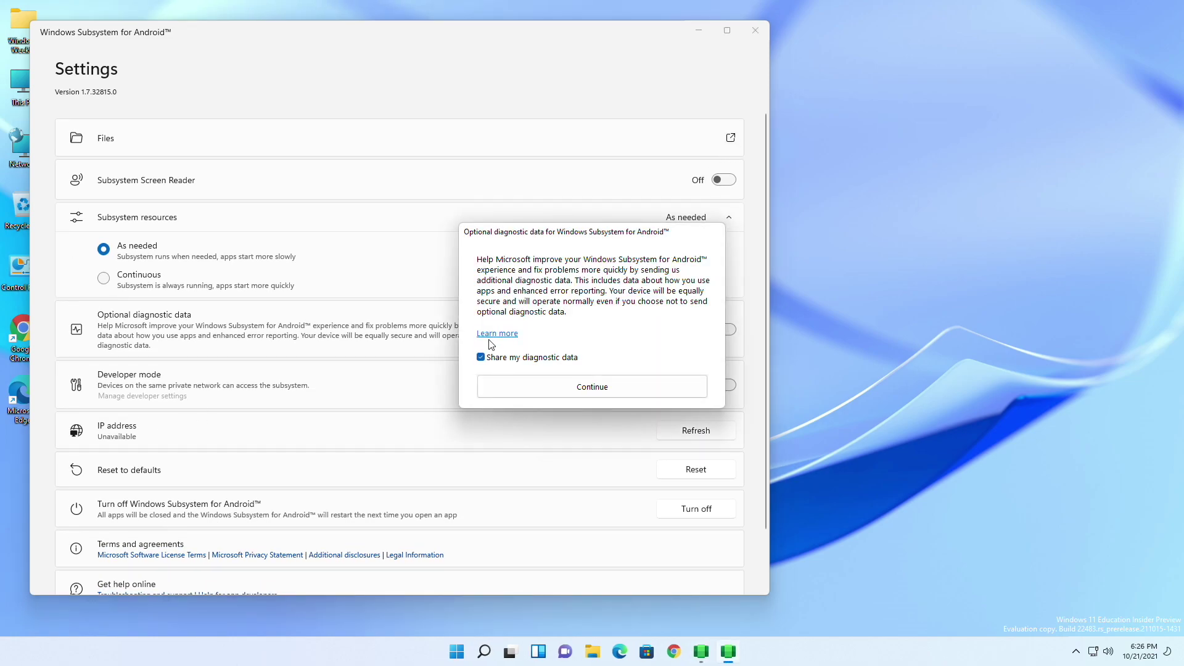
{"action": "left_click", "coordinate": [579, 388]}
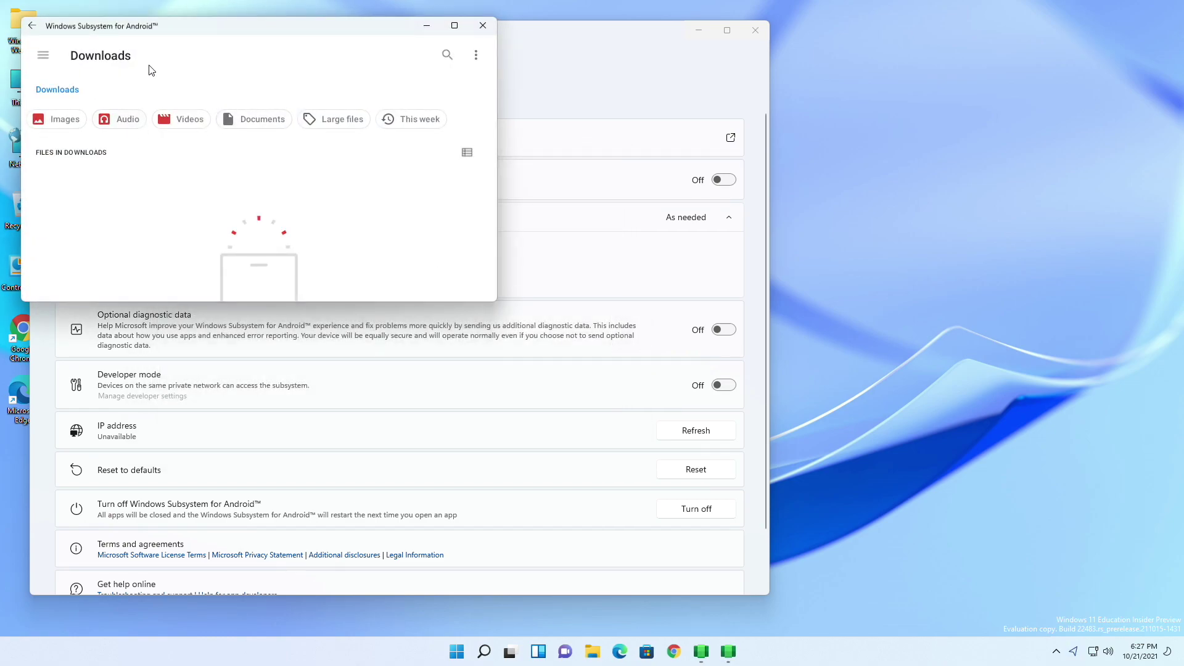
{"action": "left_click", "coordinate": [483, 25]}
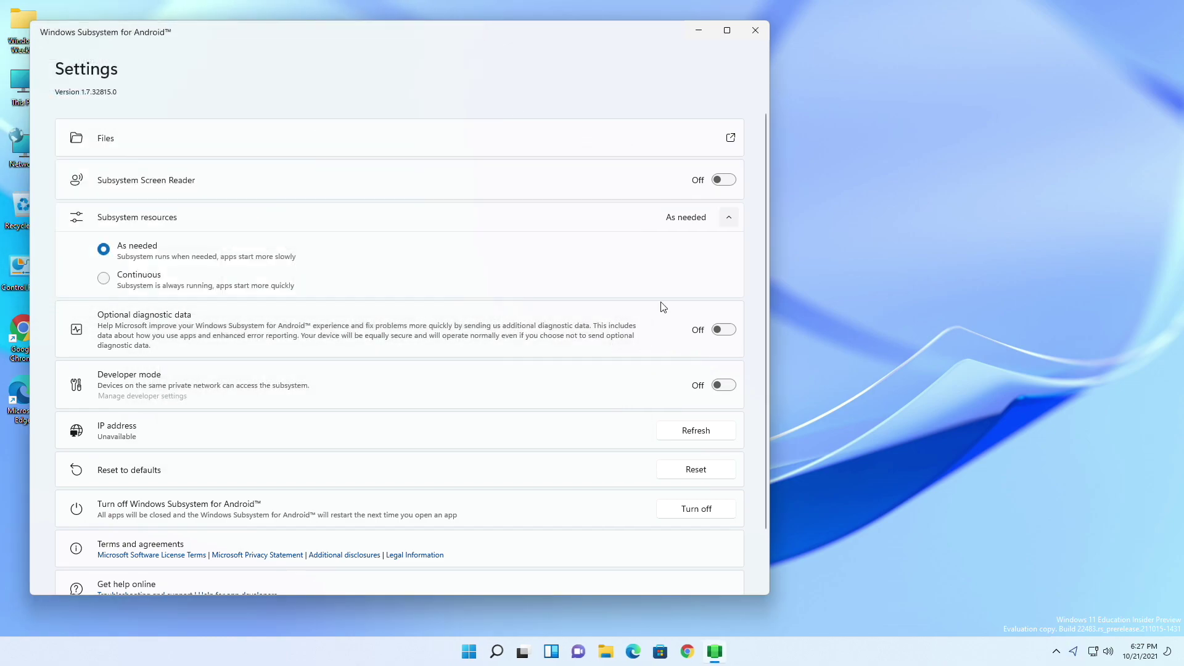
Step: Turn on Developer mode, refresh the subsystem's IP address and set Subsystem resources to Continuous
{"action": "left_click", "coordinate": [719, 433]}
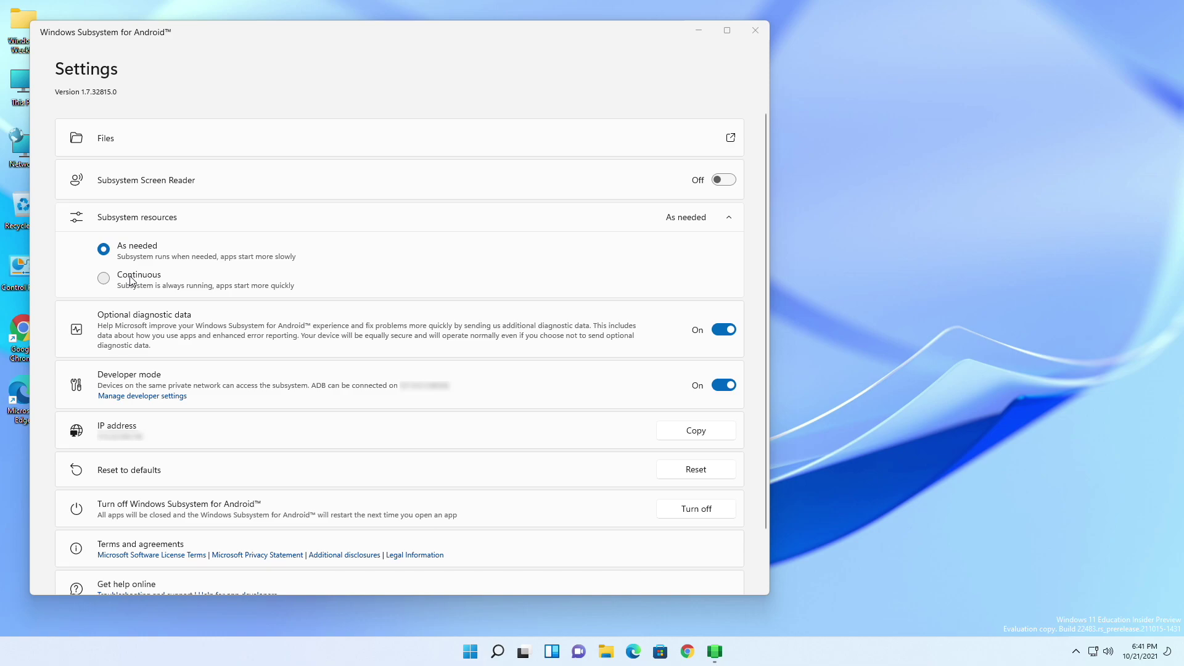
{"action": "left_click", "coordinate": [131, 280]}
Step: Open the platform-tools_r31.0.3-windows archive from Downloads in File Explorer and copy its platform-tools folder to the desktop
{"action": "key", "text": "super+e"}
{"action": "left_click", "coordinate": [312, 272]}
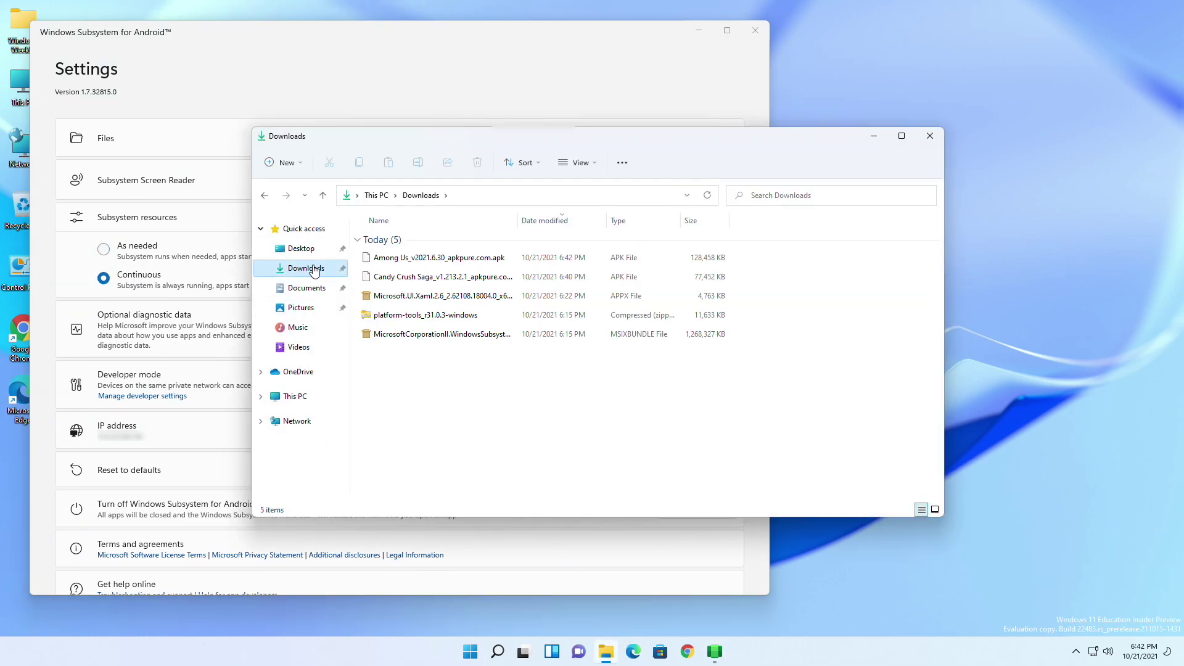
{"action": "double_click", "coordinate": [407, 316]}
{"action": "left_click_drag", "start_coordinate": [425, 242], "coordinate": [1074, 375]}
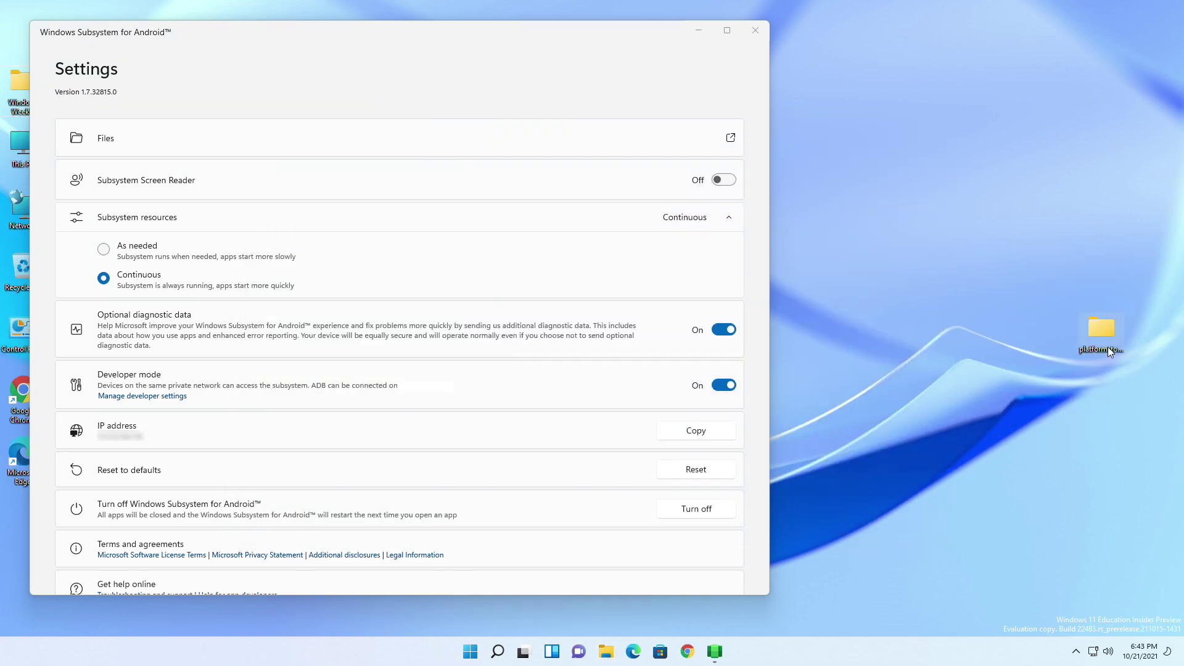
Step: Open the desktop platform-tools folder in Windows Terminal and run .\adb connect with the subsystem's IP address
{"action": "right_click", "coordinate": [1108, 335]}
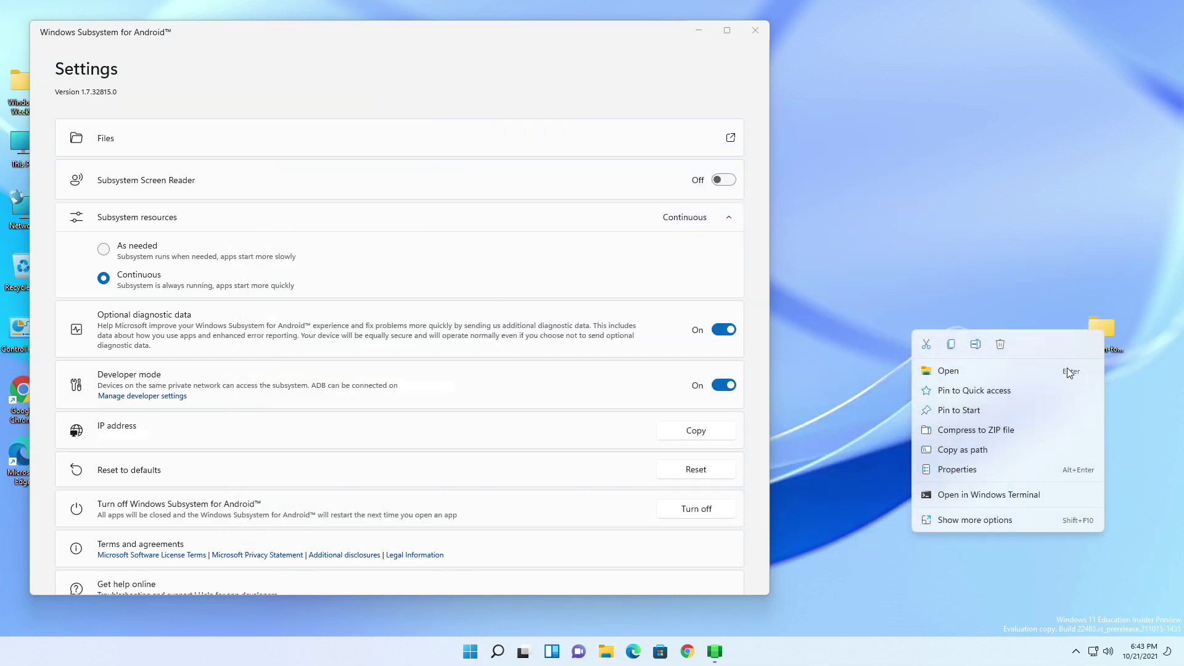
{"action": "left_click", "coordinate": [985, 500]}
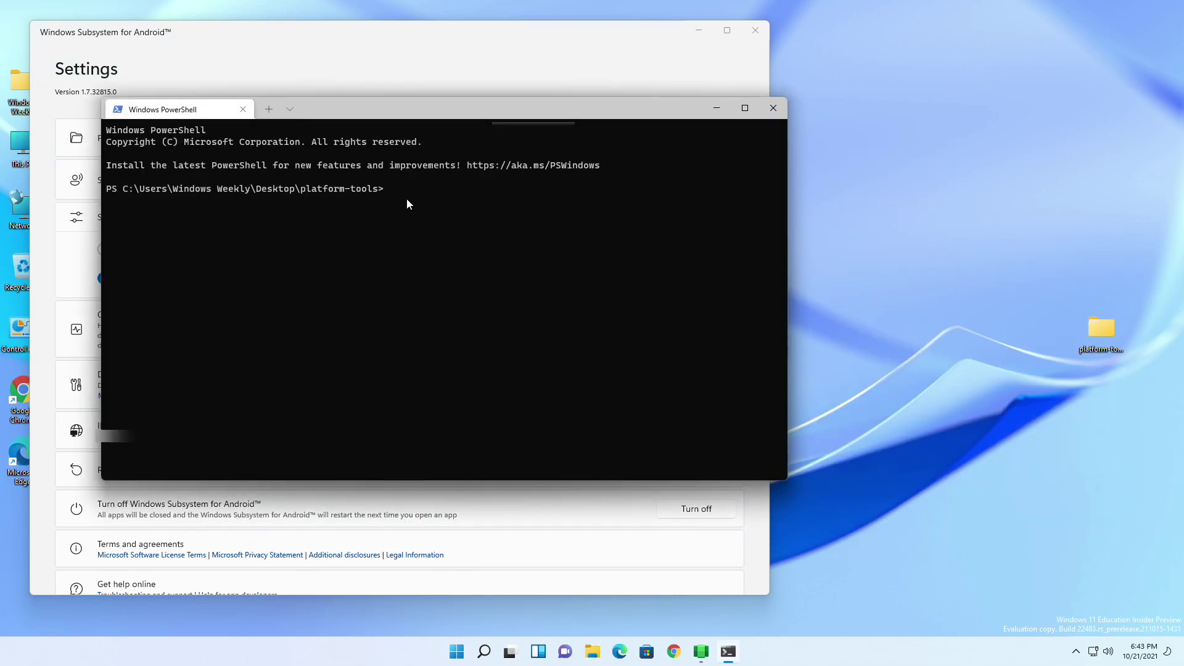
{"action": "type", "text": ".\\adb connect"}
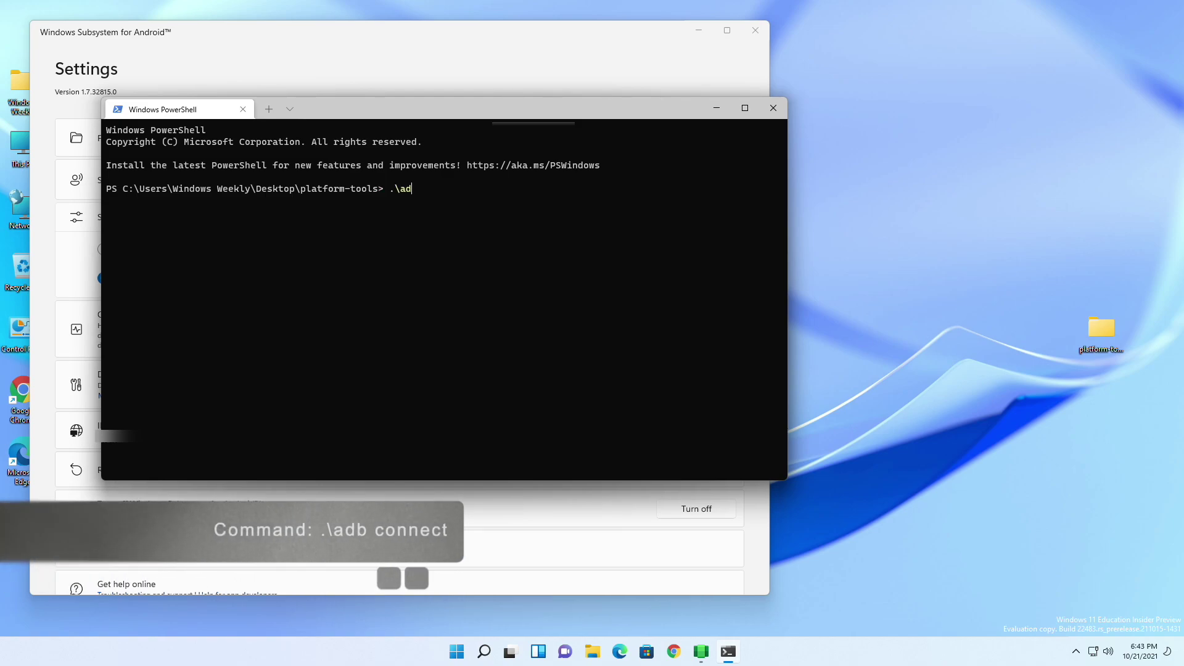
{"action": "left_click_drag", "start_coordinate": [494, 108], "coordinate": [520, 47]}
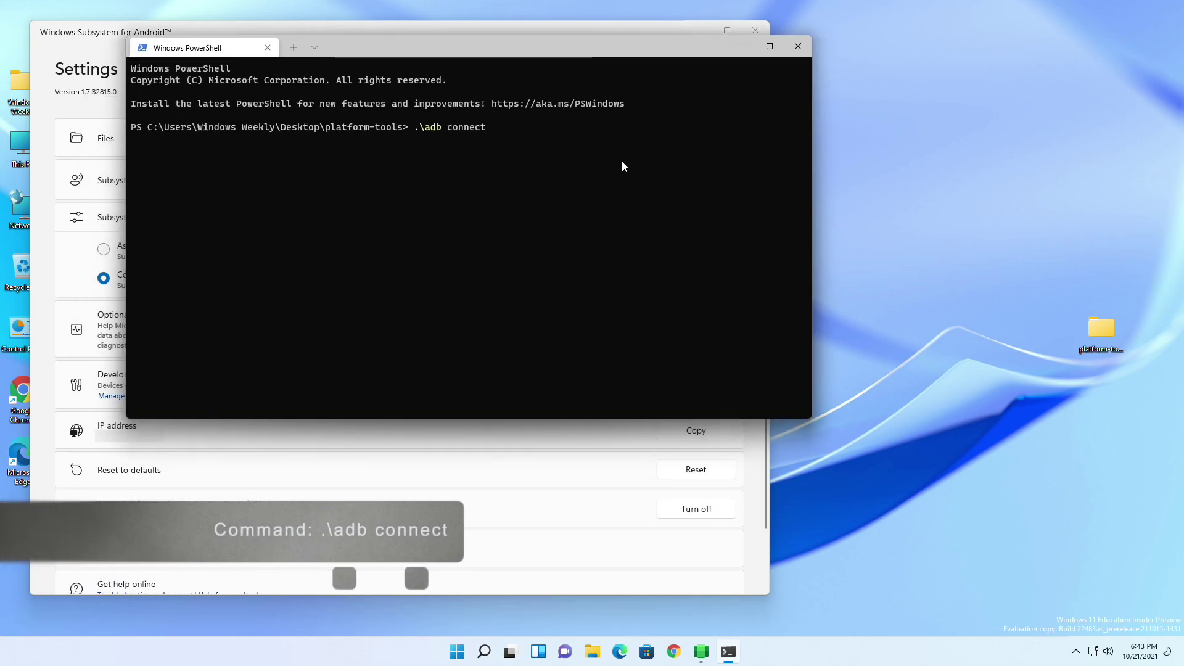
{"action": "key", "text": "ctrl+v"}
{"action": "type", "text": "4.226"}
{"action": "key", "text": "Return"}
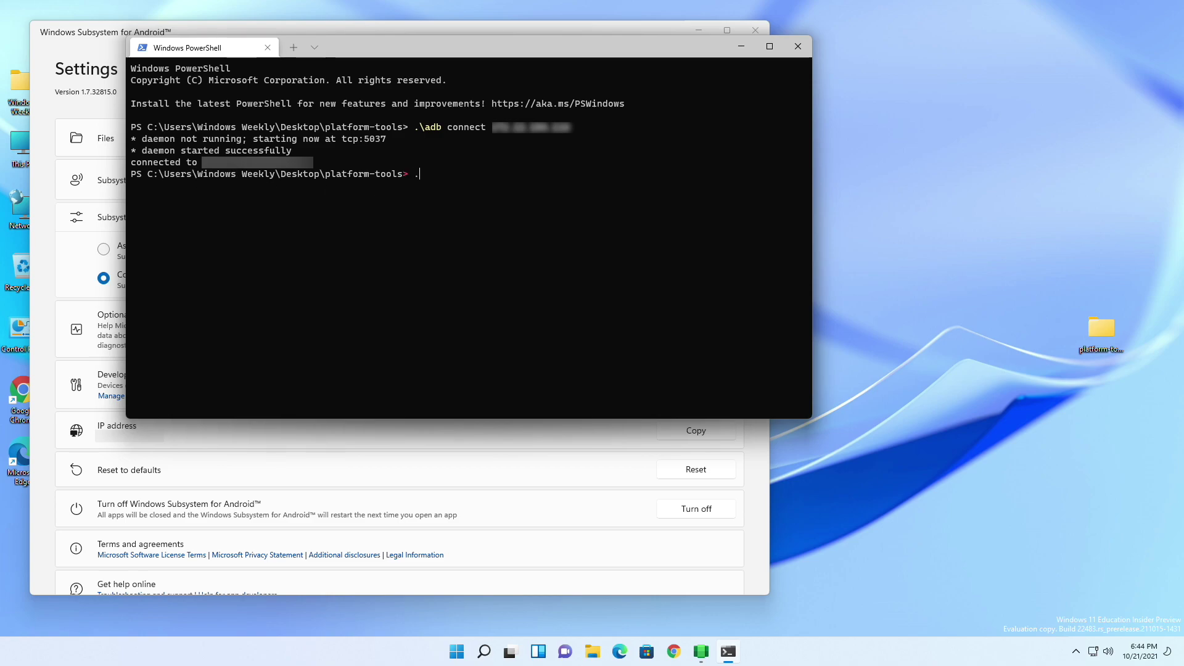
Step: Install the Among Us_v2021.6.30 APK from Downloads by running .\adb install with its copied file path
{"action": "type", "text": "\\adb install"}
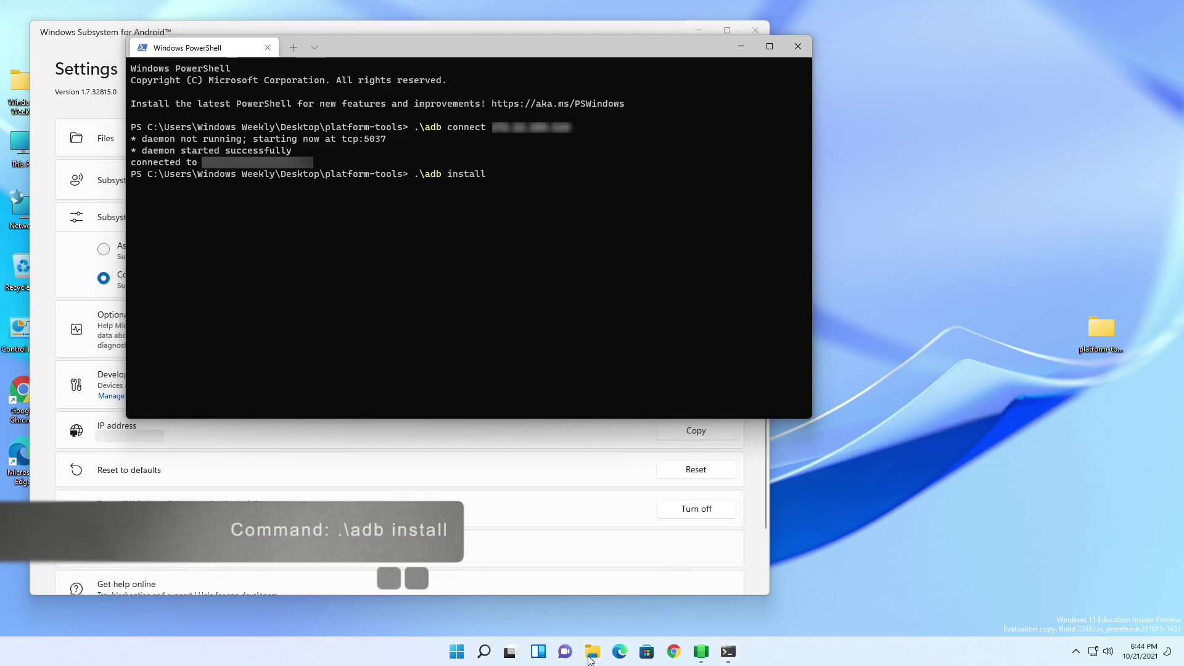
{"action": "key", "text": "super+e"}
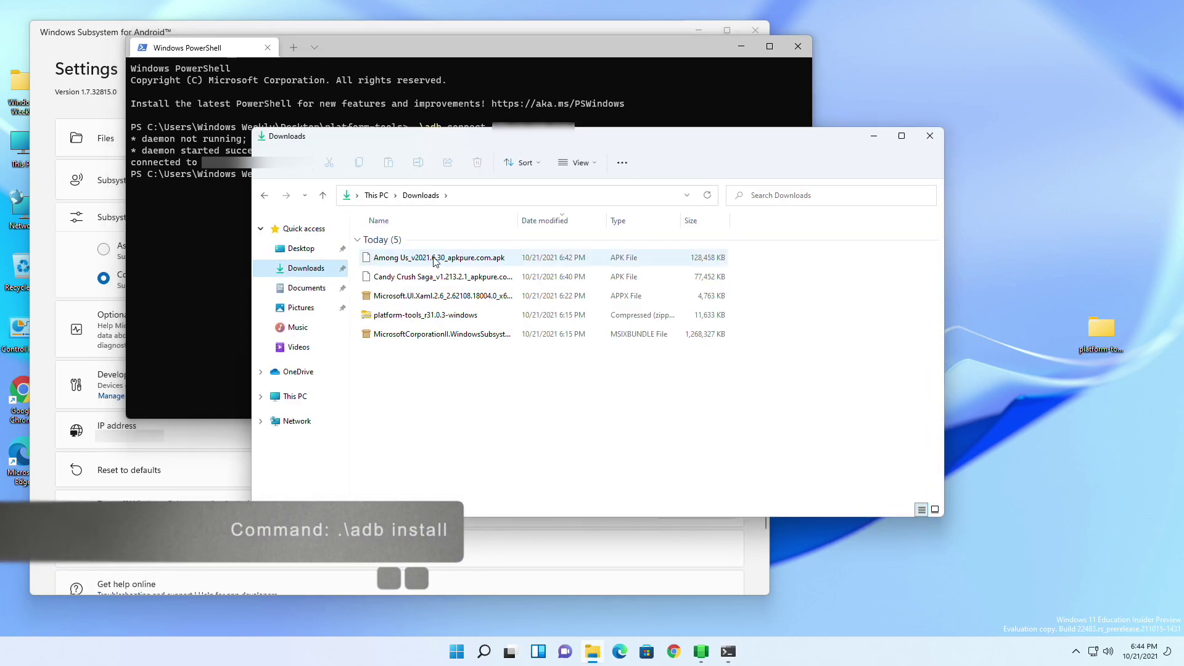
{"action": "right_click", "coordinate": [472, 258]}
{"action": "left_click", "coordinate": [521, 335]}
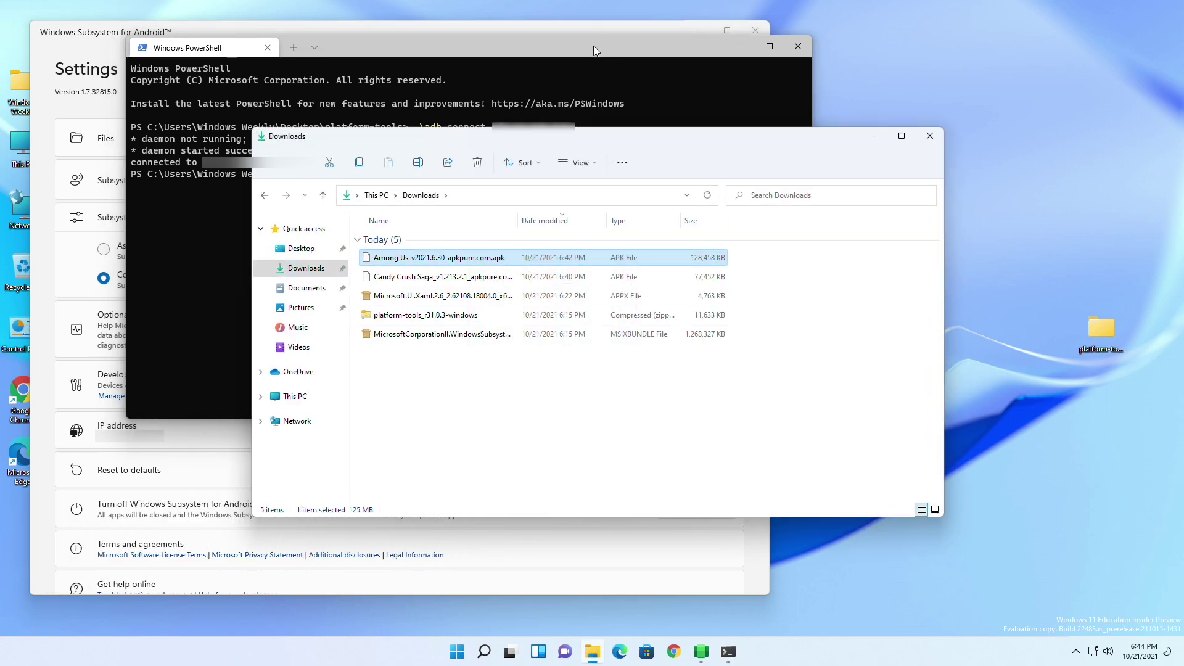
{"action": "left_click", "coordinate": [594, 46]}
{"action": "key", "text": "ctrl+v"}
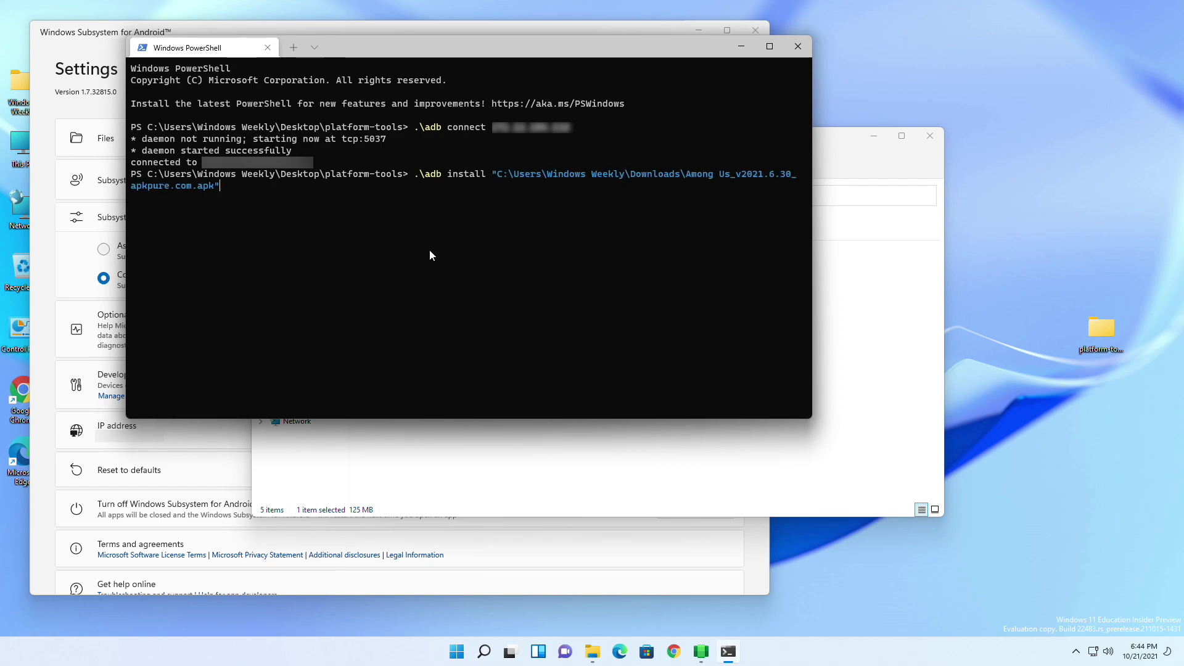
{"action": "key", "text": "Return"}
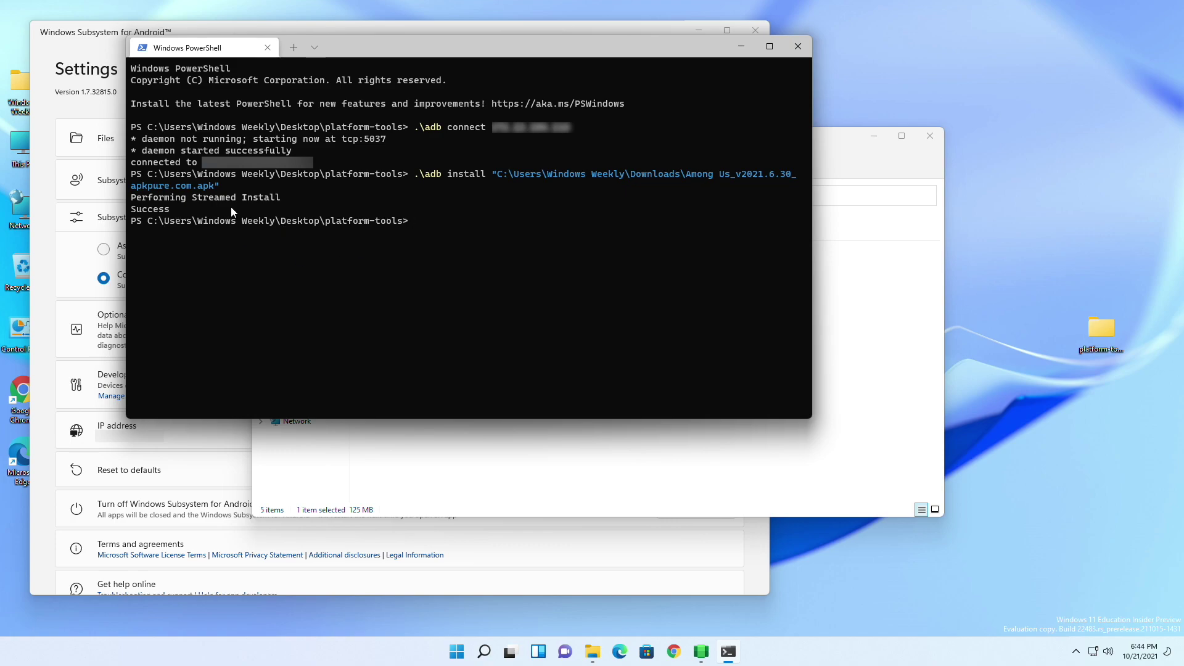
Step: Copy the Candy Crush Saga_v1.213.2.1 APK's path from Downloads and install it with .\adb install
{"action": "left_click", "coordinate": [454, 449]}
{"action": "right_click", "coordinate": [447, 277]}
{"action": "left_click", "coordinate": [390, 318]}
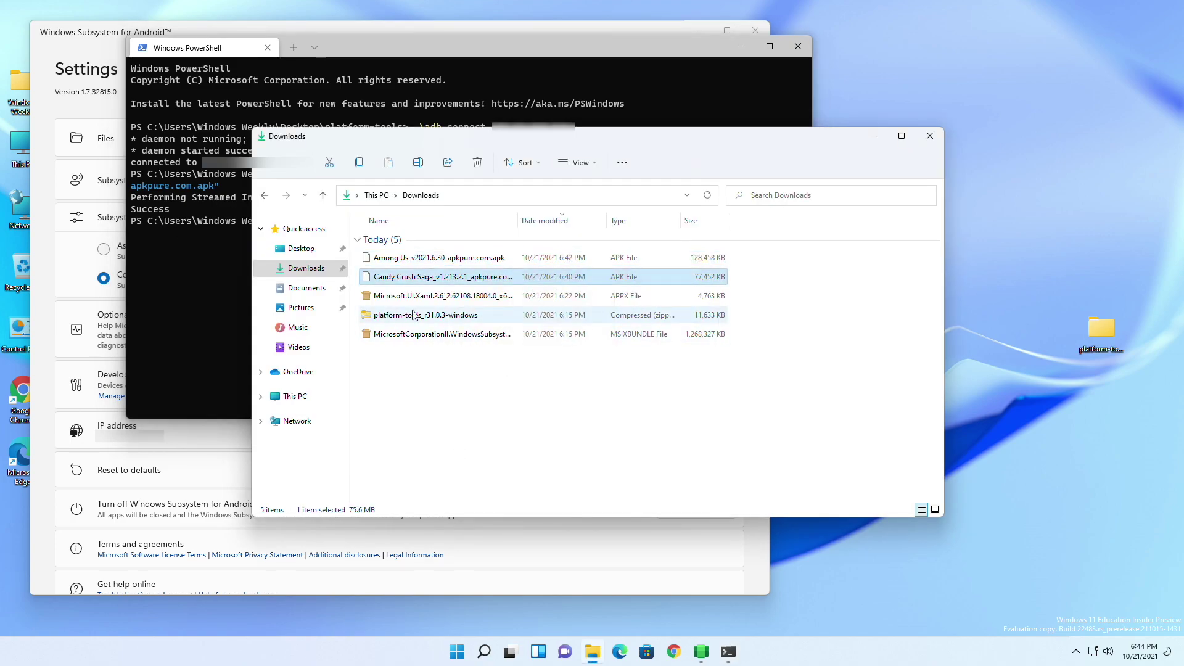
{"action": "left_click", "coordinate": [930, 136]}
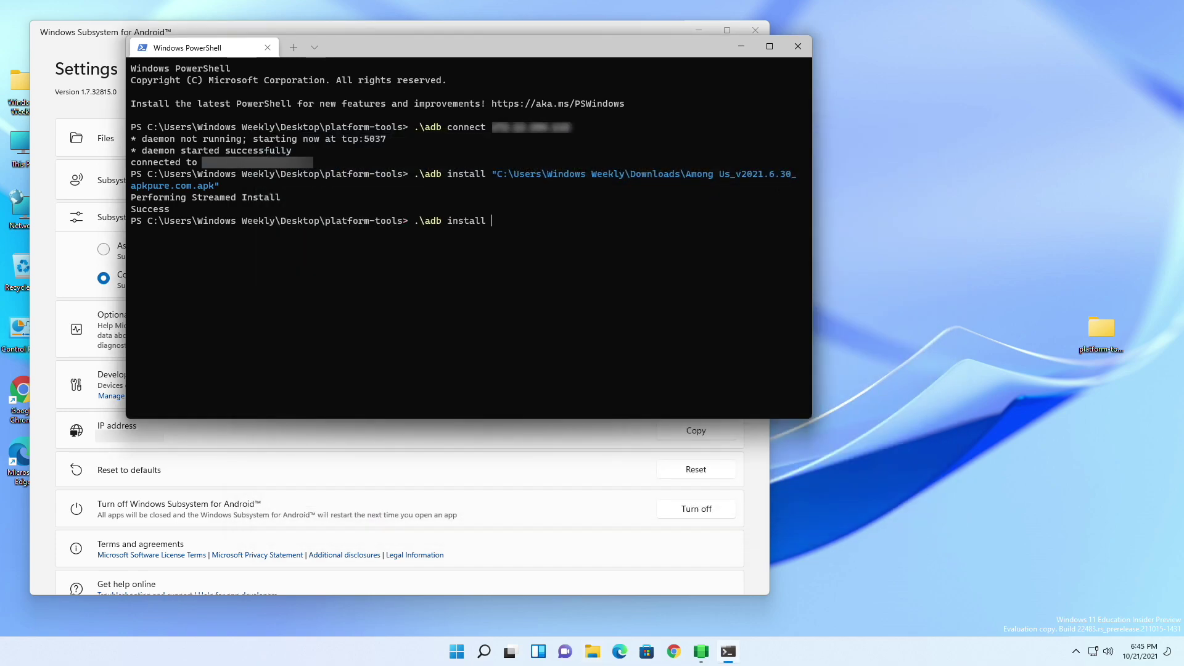
{"action": "key", "text": "ctrl+v"}
{"action": "key", "text": "Return"}
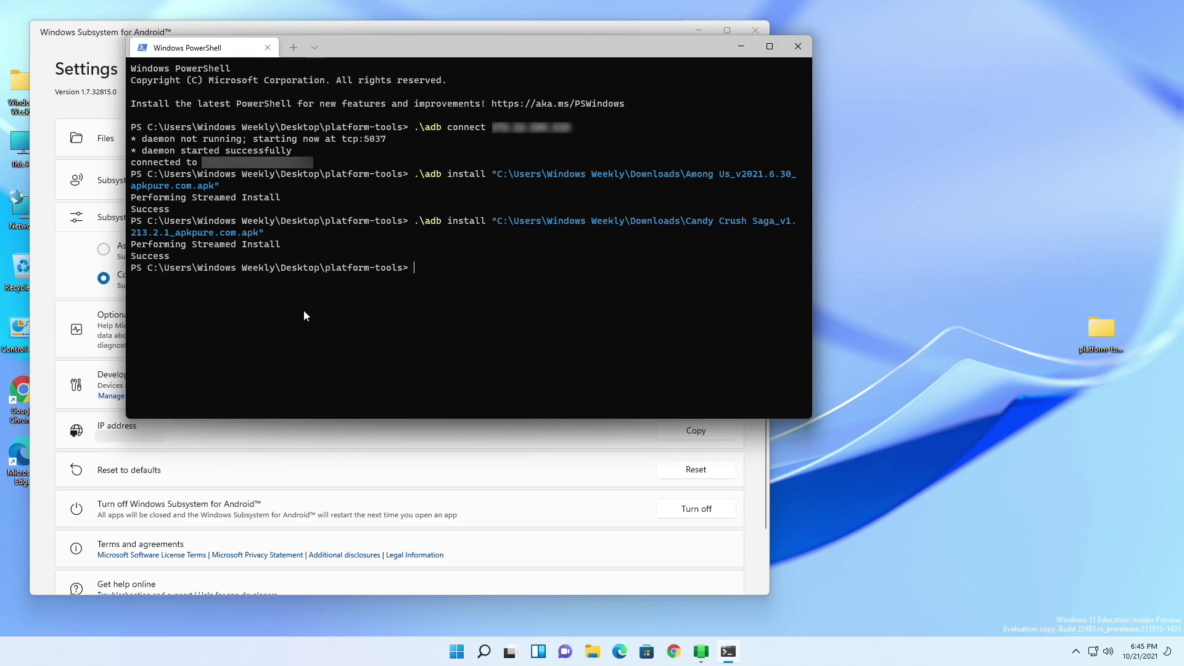
Step: Close the PowerShell and Windows Subsystem for Android windows and refresh the desktop
{"action": "left_click", "coordinate": [797, 46]}
{"action": "left_click", "coordinate": [755, 30]}
{"action": "right_click", "coordinate": [701, 291]}
{"action": "left_click", "coordinate": [735, 343]}
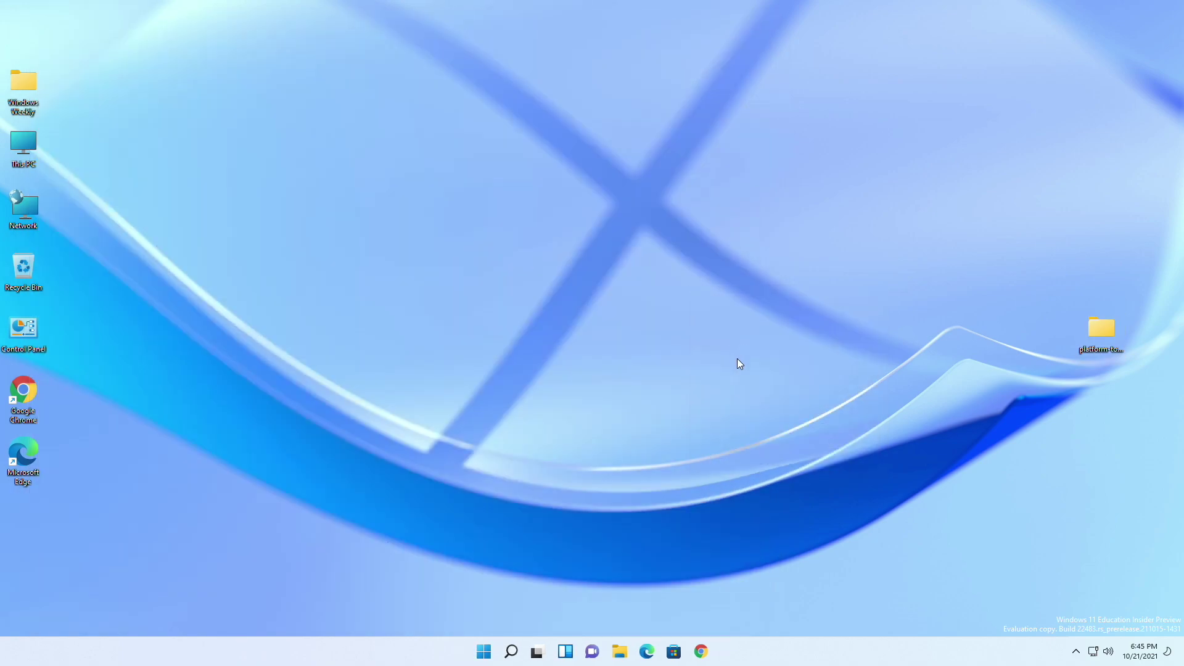
Step: Launch Among Us from the full apps list and complete its date-of-birth and sign-in prompts, continuing as a guest
{"action": "left_click", "coordinate": [483, 654]}
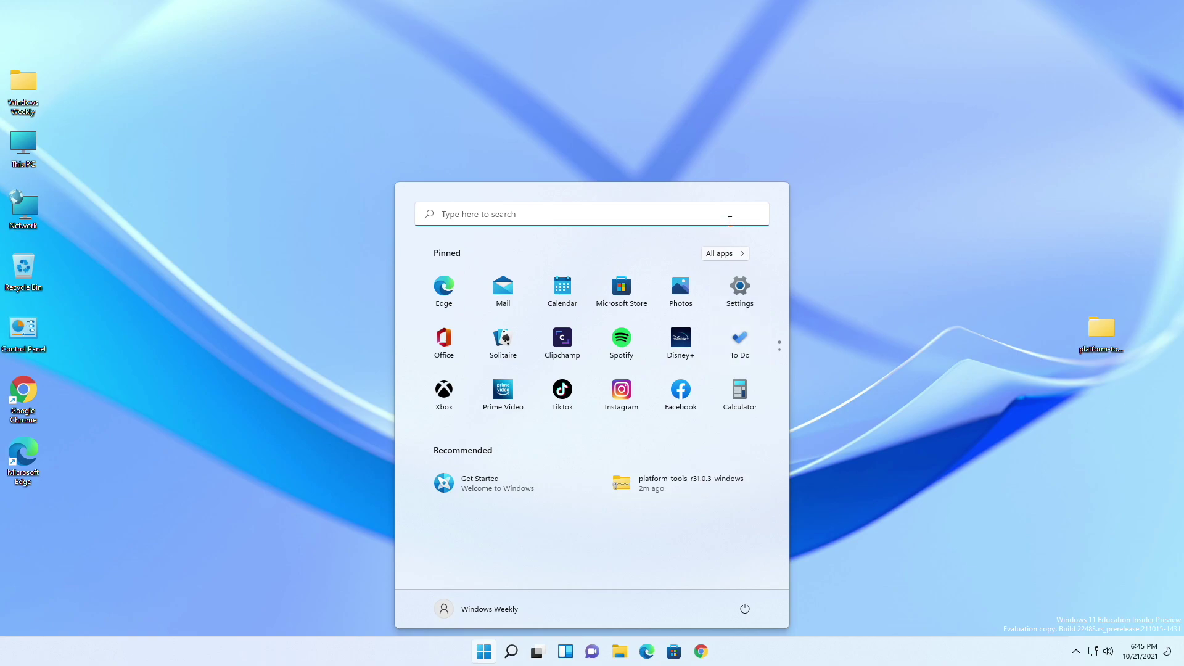
{"action": "left_click", "coordinate": [731, 255]}
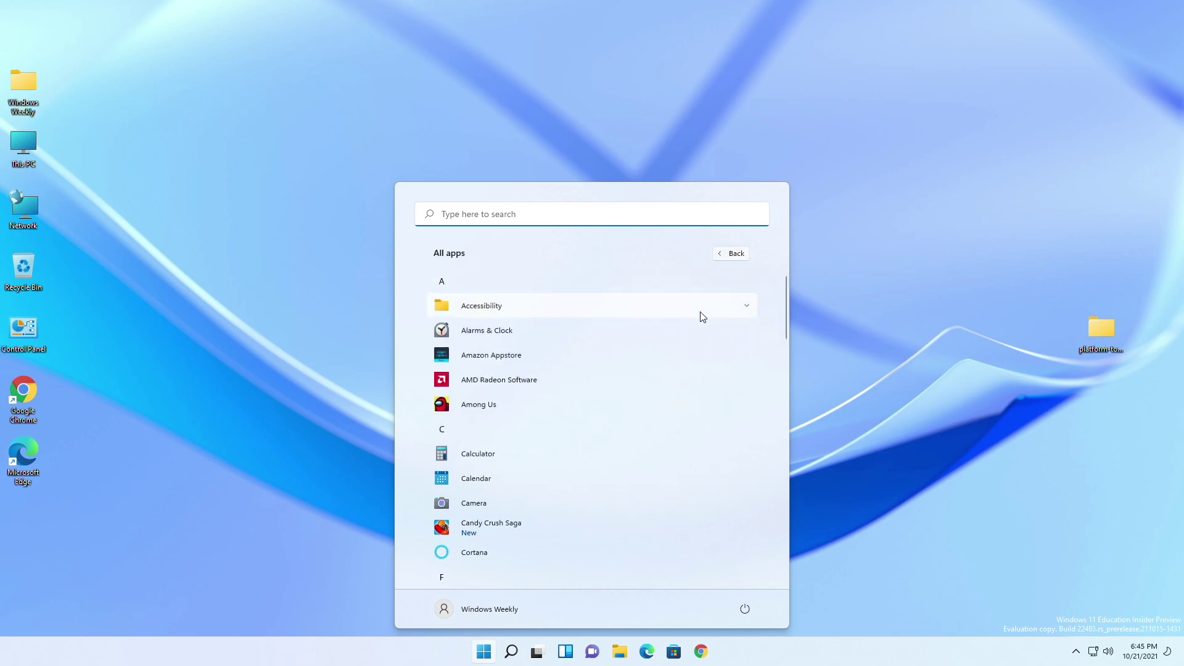
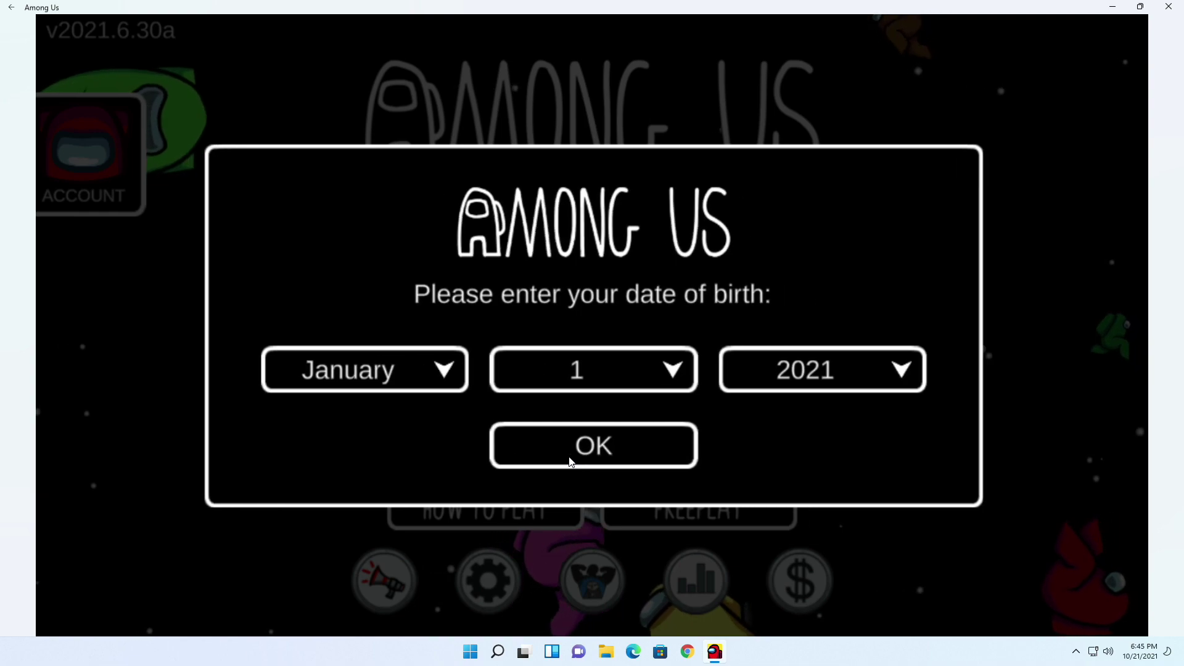
{"action": "left_click", "coordinate": [734, 375]}
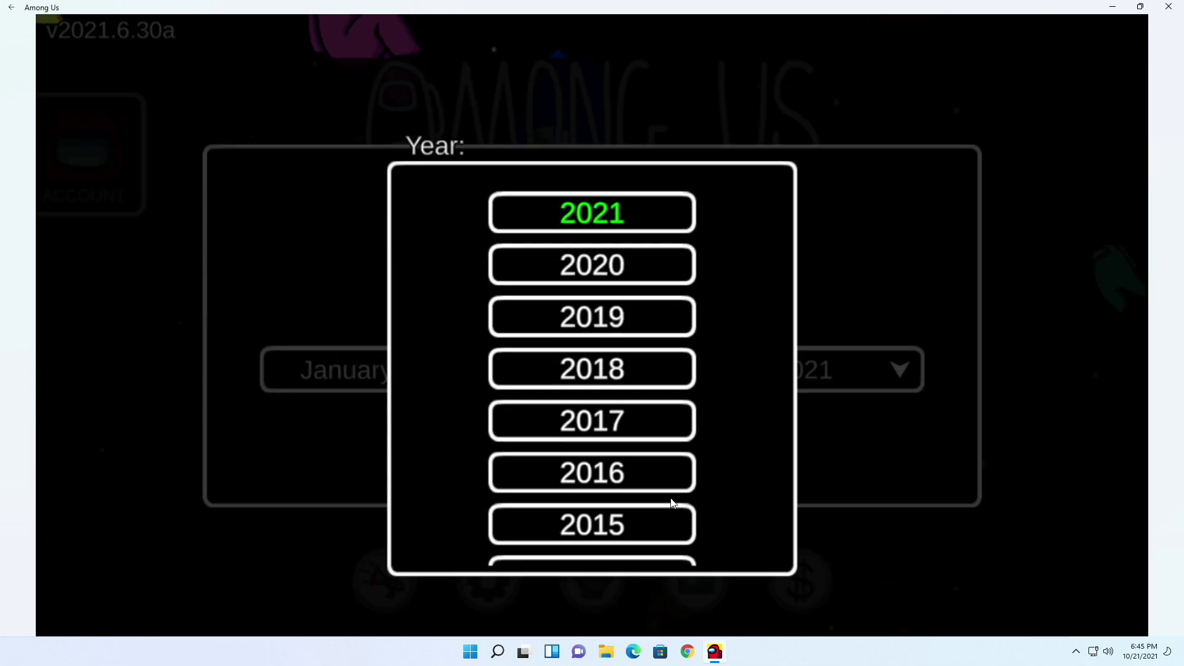
{"action": "left_click", "coordinate": [643, 523]}
{"action": "left_click", "coordinate": [635, 439]}
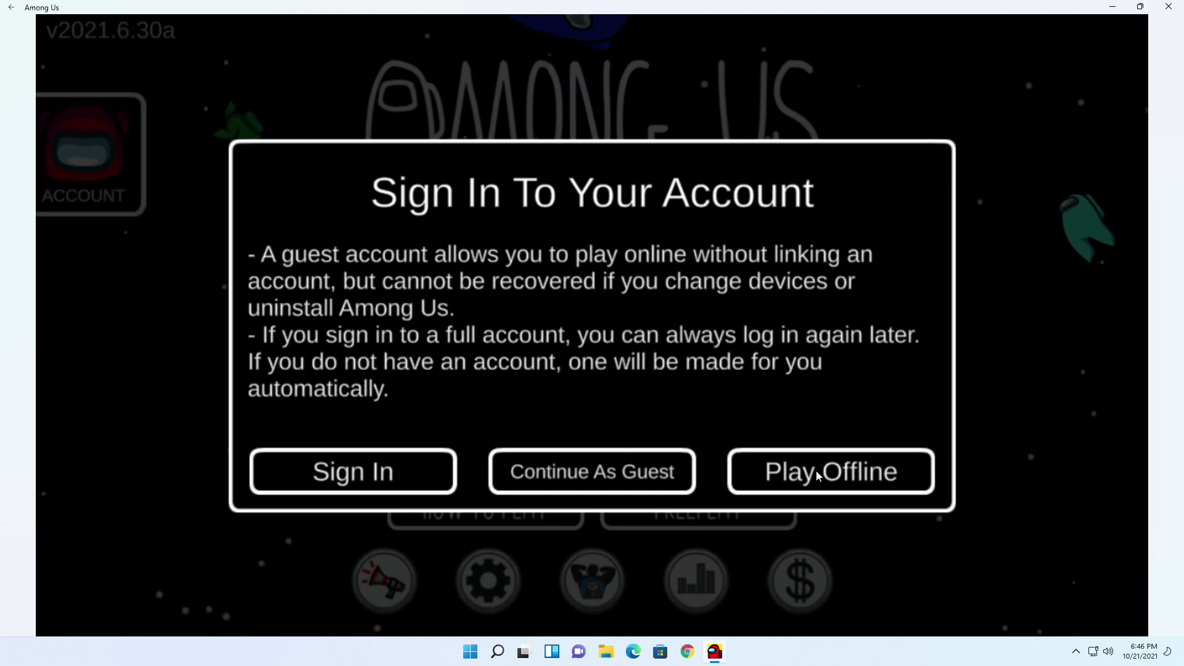
{"action": "left_click", "coordinate": [563, 471]}
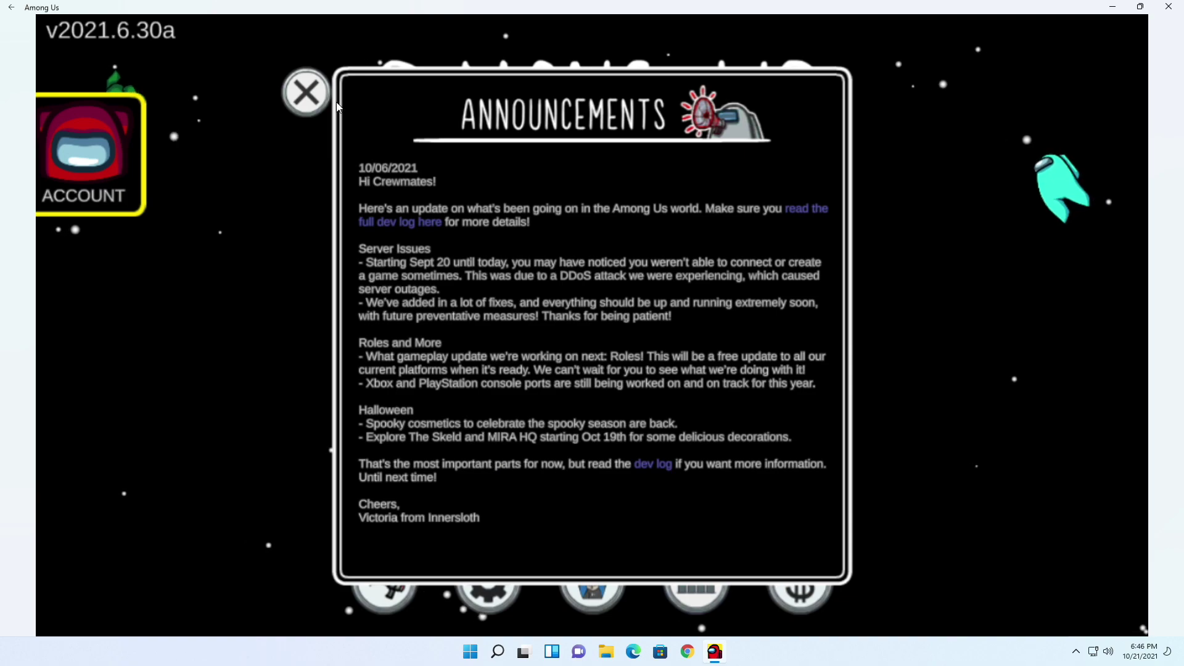
{"action": "left_click", "coordinate": [306, 98]}
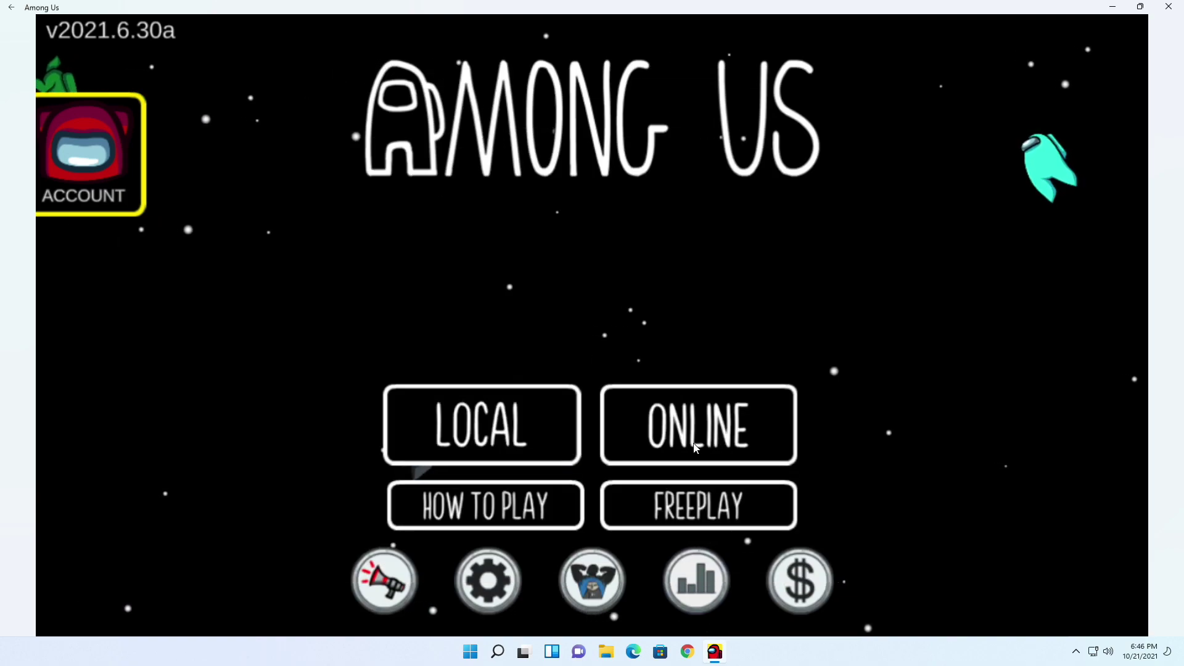
Step: Open online play in Among Us and try to join the first public game listed
{"action": "left_click", "coordinate": [717, 434]}
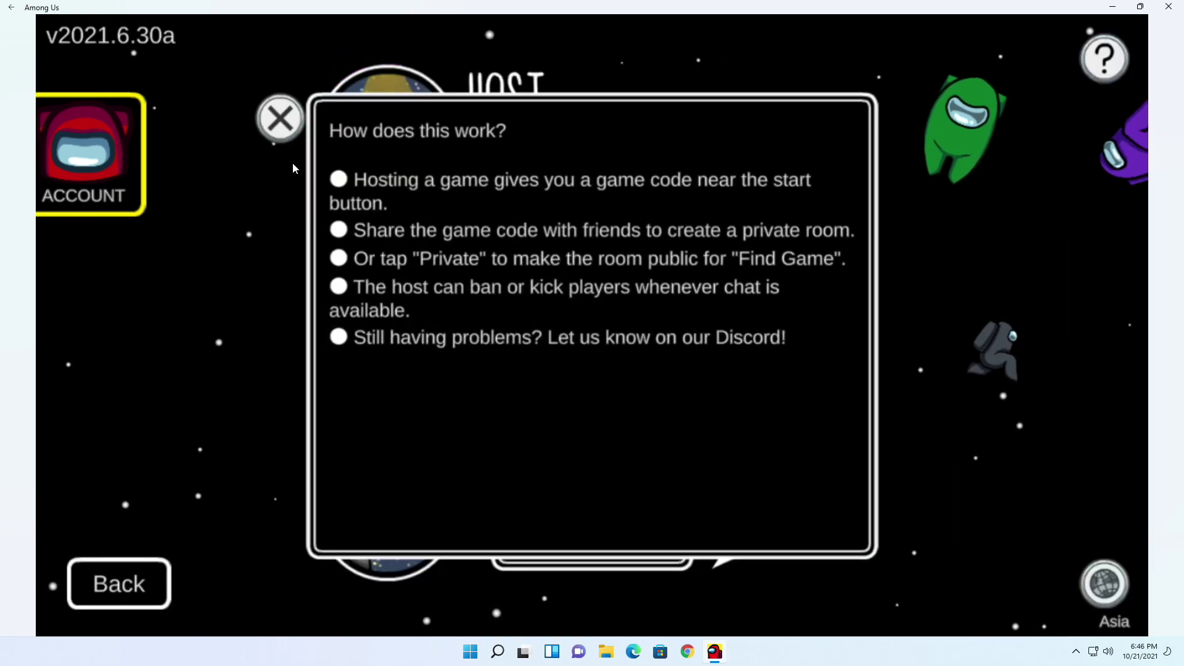
{"action": "left_click", "coordinate": [286, 122]}
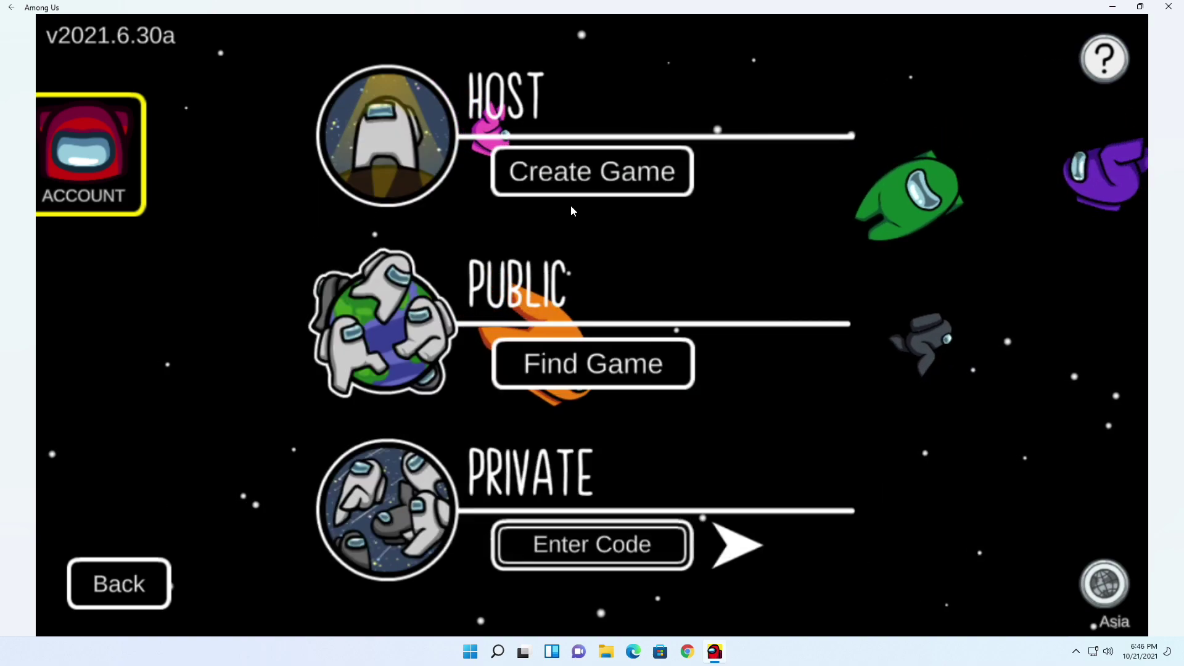
{"action": "left_click", "coordinate": [601, 357]}
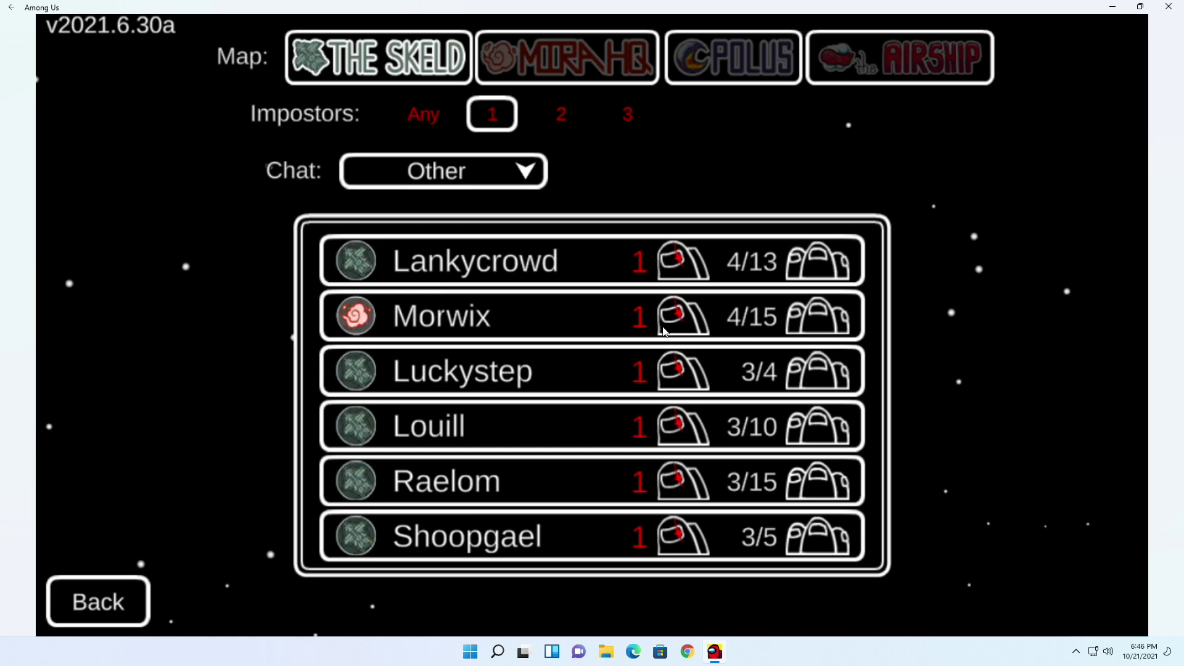
{"action": "left_click", "coordinate": [450, 261]}
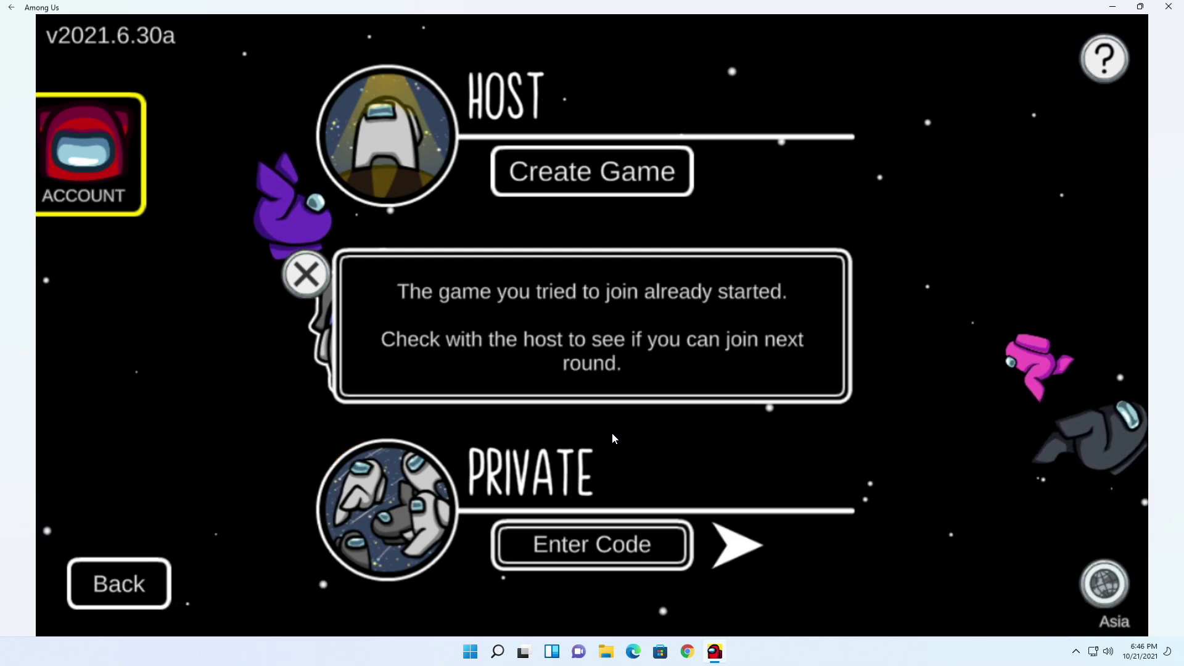
{"action": "left_click", "coordinate": [324, 271]}
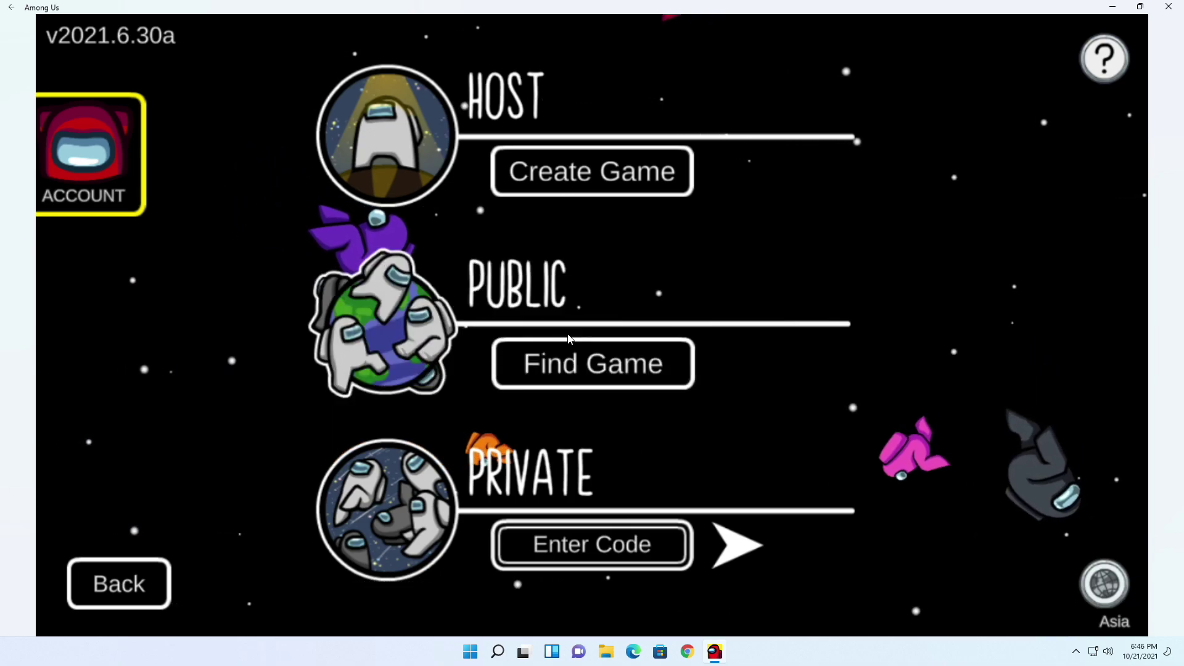
Step: Find public games again, join the second one listed and move the character up in its lobby
{"action": "left_click", "coordinate": [534, 345]}
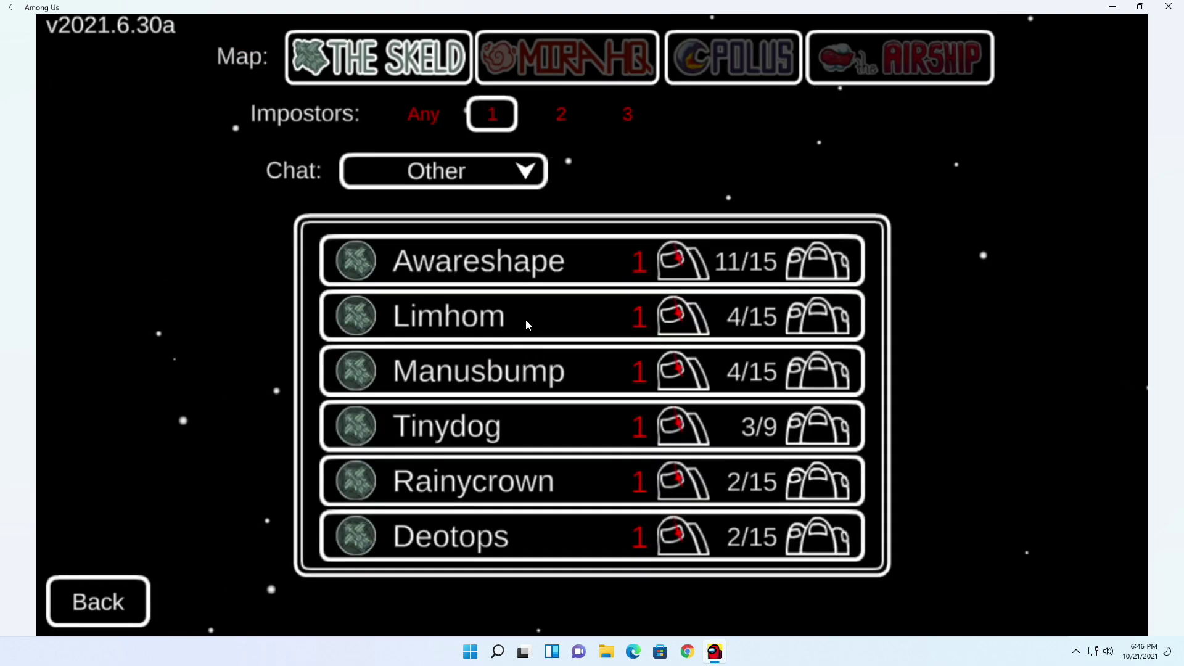
{"action": "left_click", "coordinate": [415, 319]}
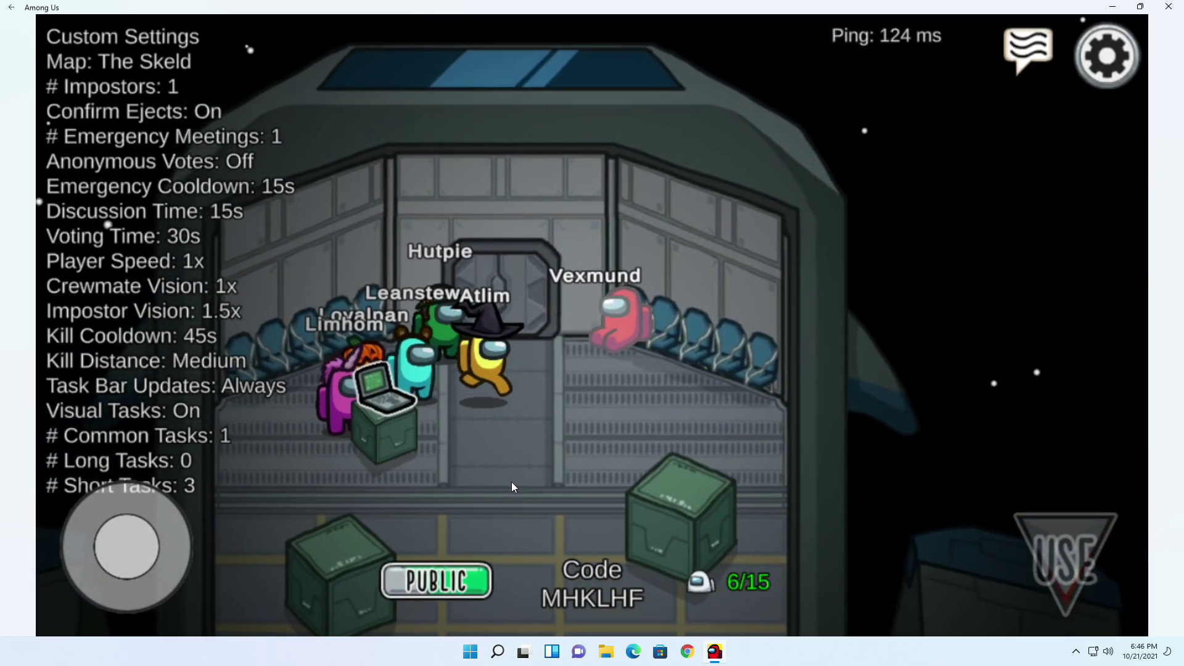
{"action": "key", "text": "w"}
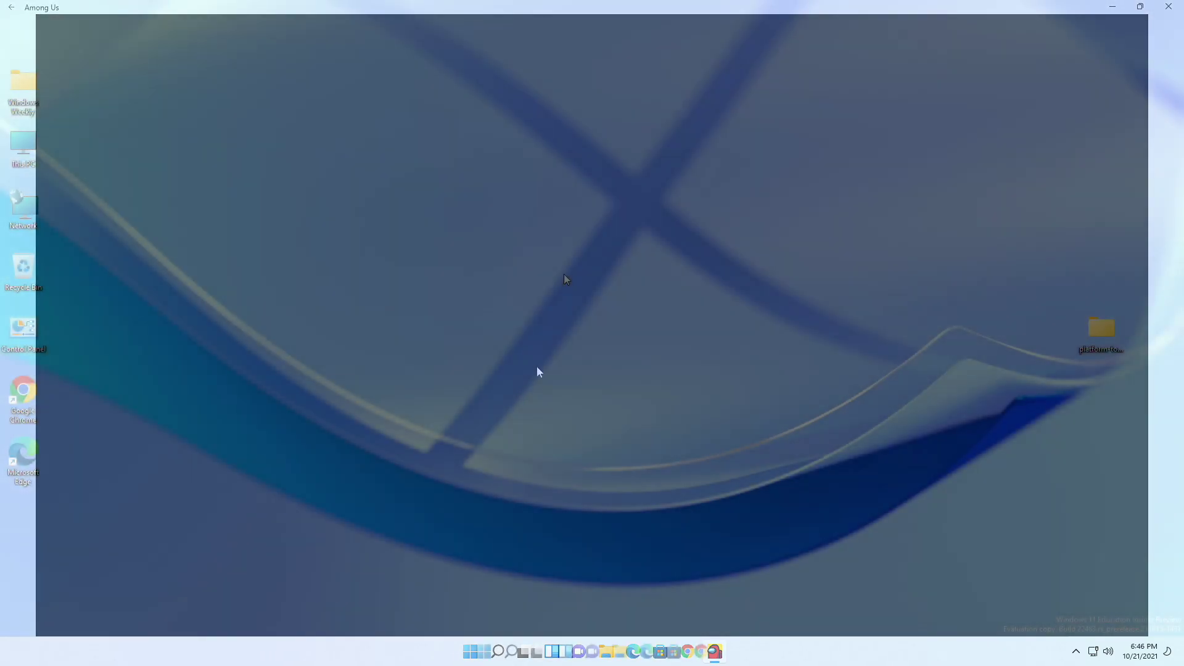
Step: Refresh the desktop and launch Candy Crush Saga from the full apps list
{"action": "right_click", "coordinate": [569, 277]}
{"action": "left_click", "coordinate": [606, 329]}
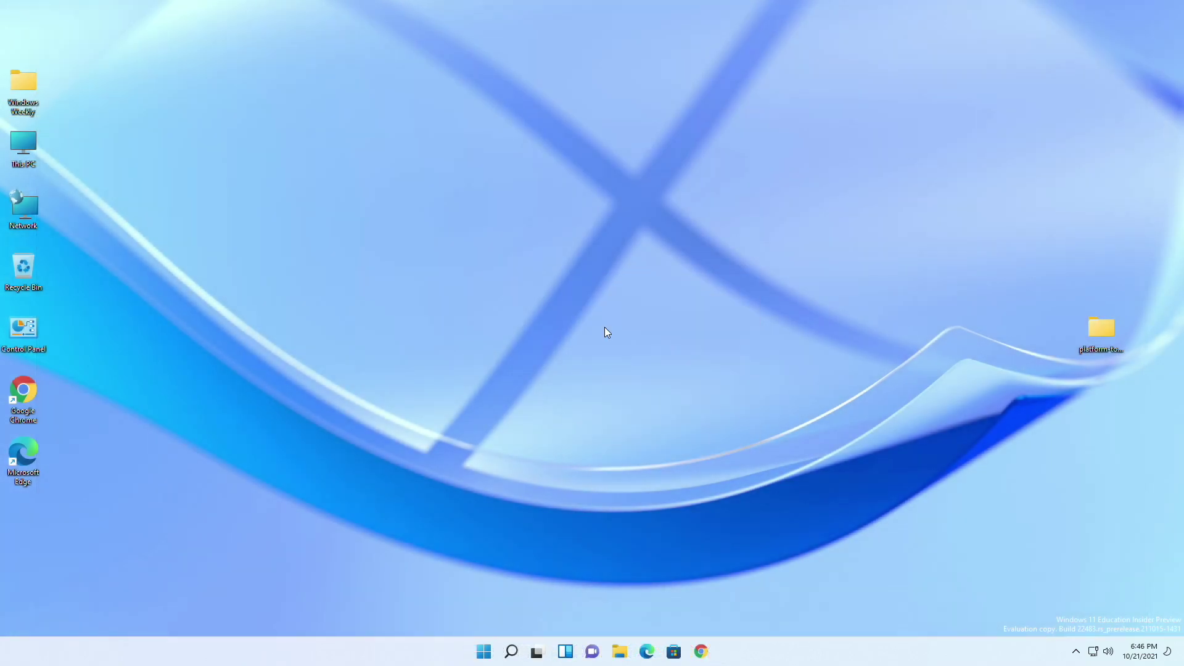
{"action": "left_click", "coordinate": [484, 654]}
{"action": "left_click", "coordinate": [722, 254]}
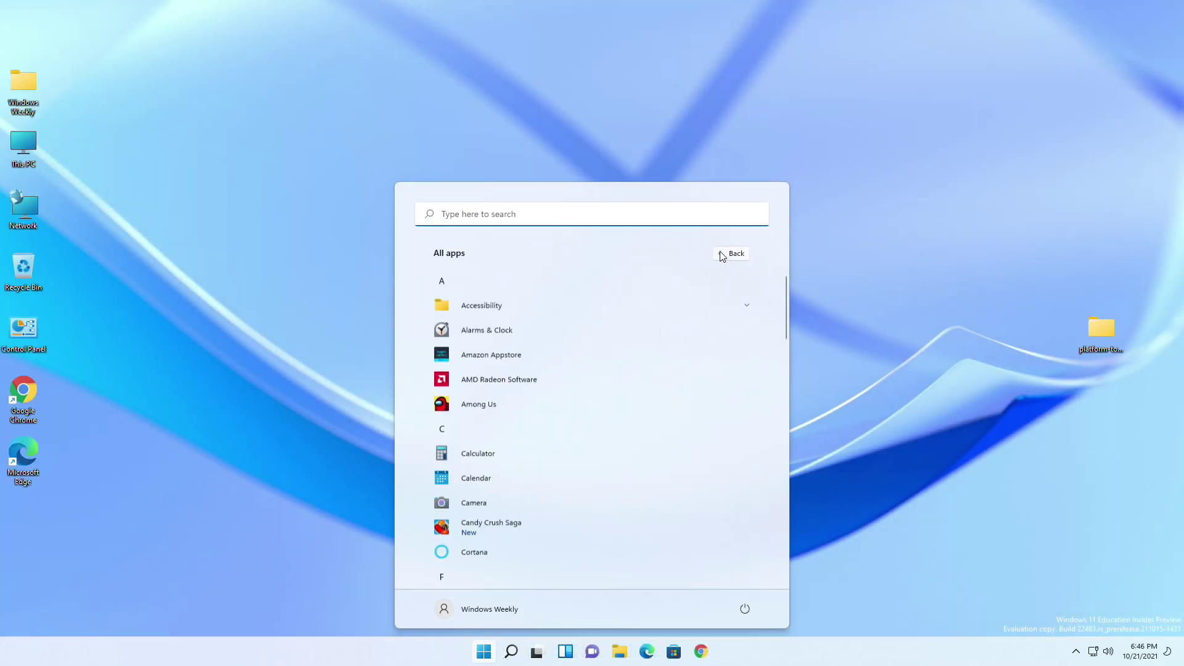
{"action": "left_click", "coordinate": [491, 525]}
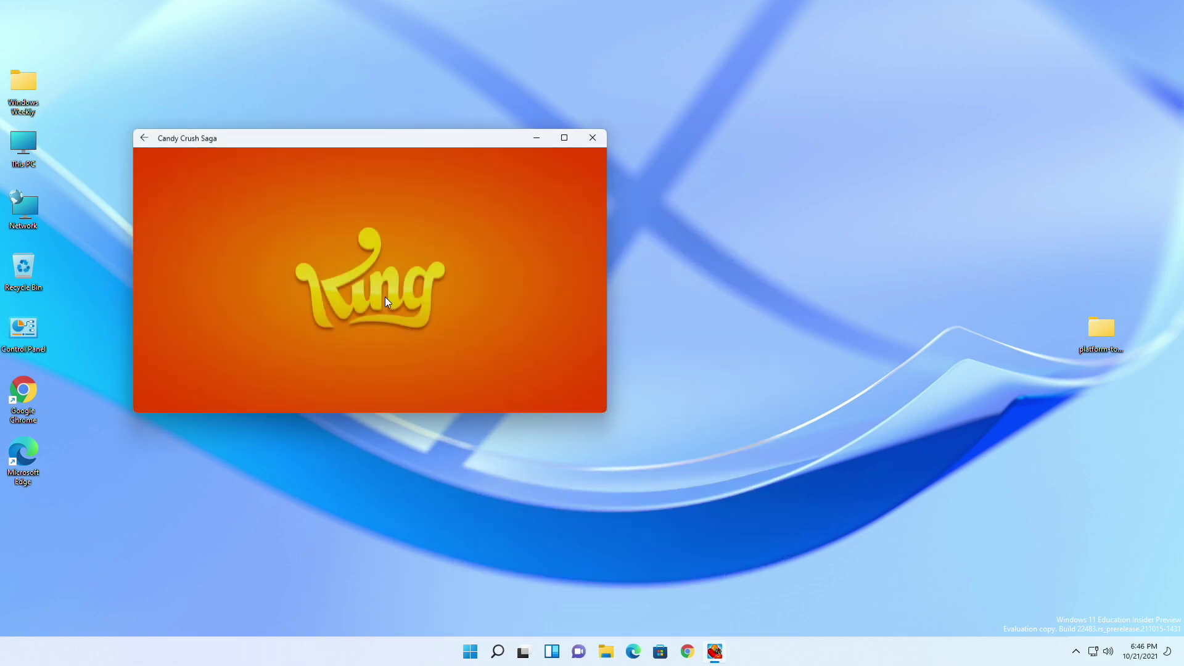
Step: Maximize the Candy Crush Saga window, then accept the updated terms and start playing
{"action": "left_click", "coordinate": [564, 139]}
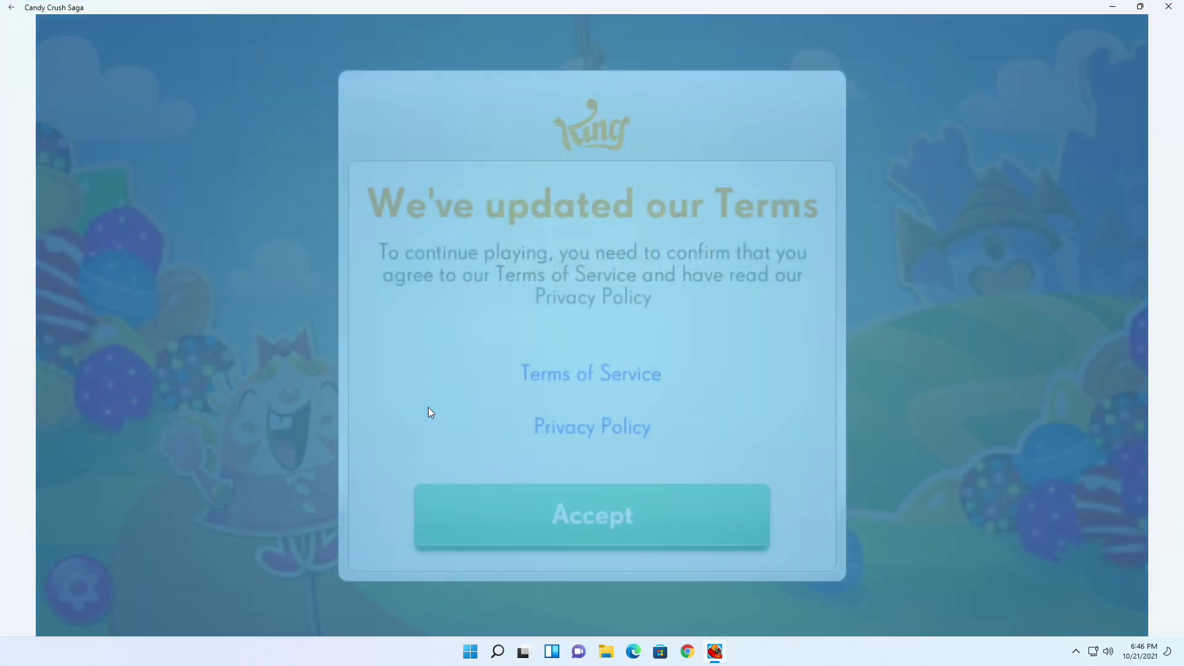
{"action": "left_click", "coordinate": [545, 531]}
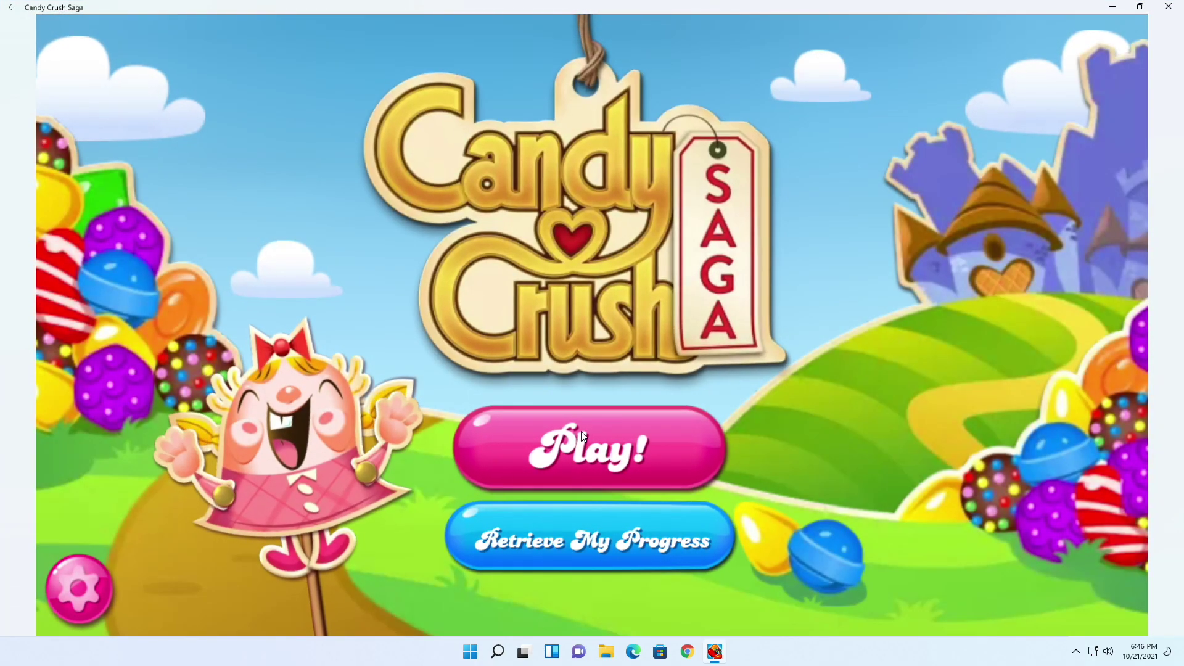
{"action": "left_click", "coordinate": [582, 435]}
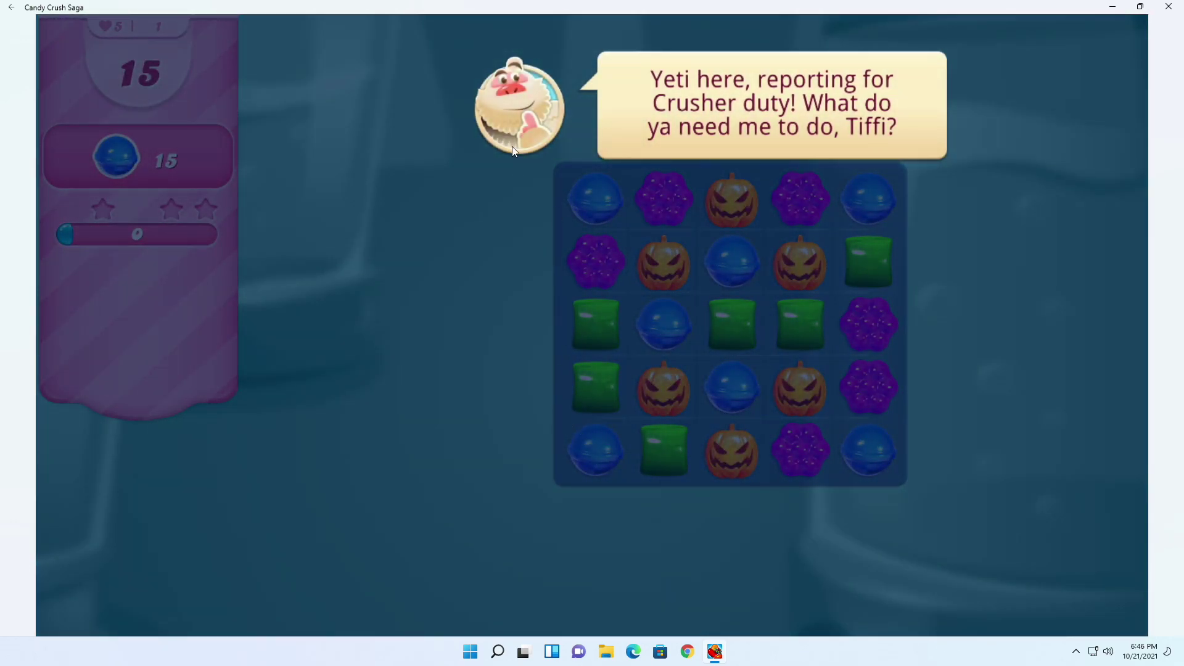
Step: Play the tutorial's first two moves, matching three blue candies in a column and in a row, and dismiss its hints
{"action": "left_click", "coordinate": [512, 147]}
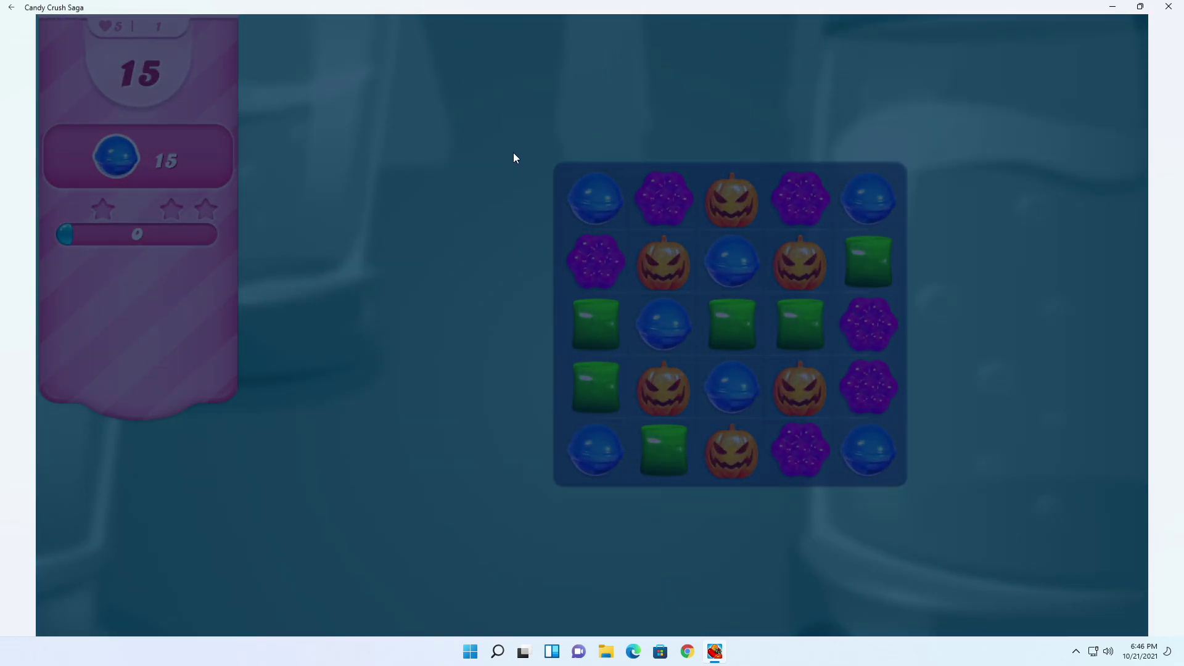
{"action": "left_click_drag", "start_coordinate": [658, 331], "coordinate": [722, 327]}
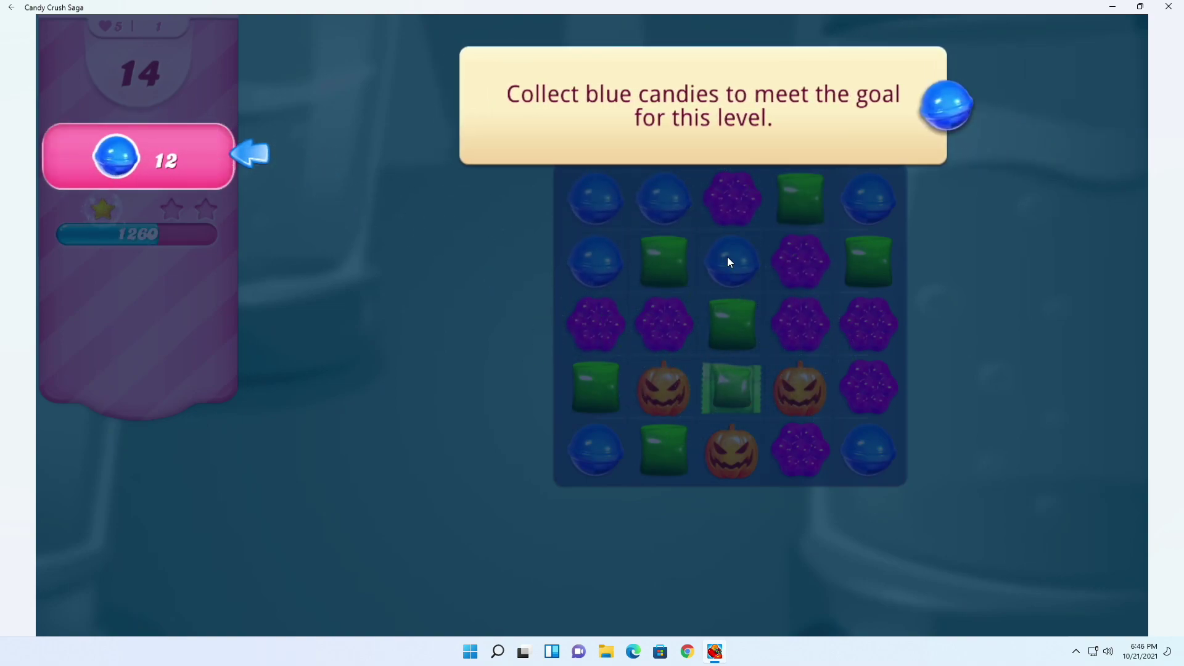
{"action": "left_click", "coordinate": [862, 146]}
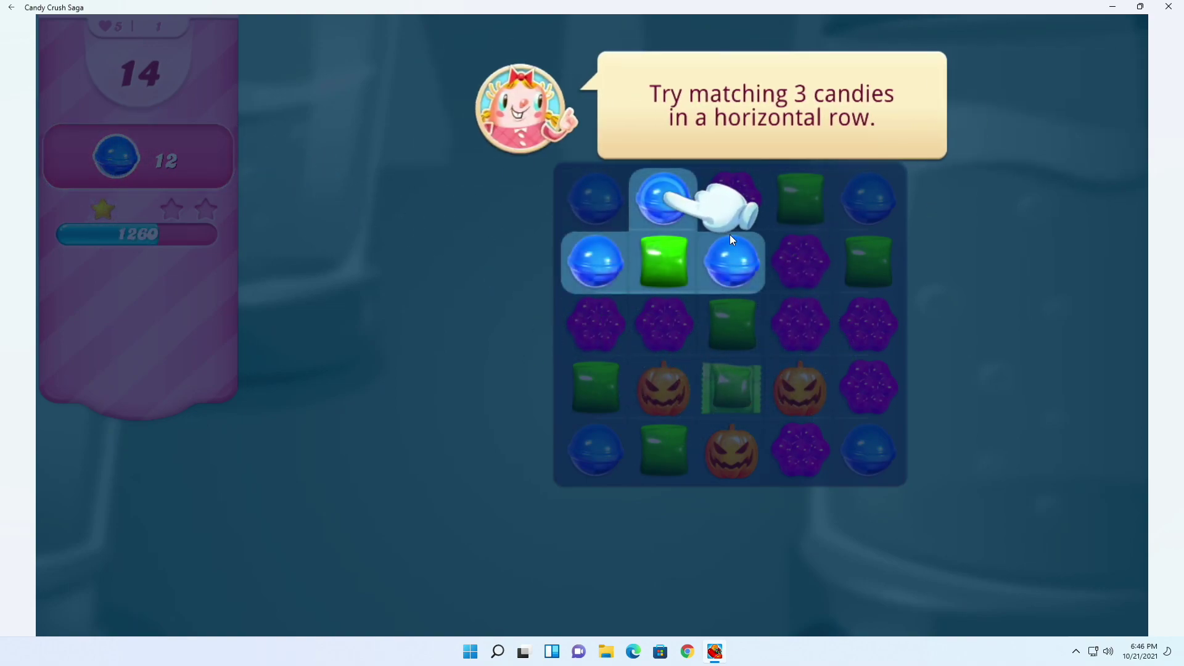
{"action": "left_click_drag", "start_coordinate": [676, 198], "coordinate": [664, 272]}
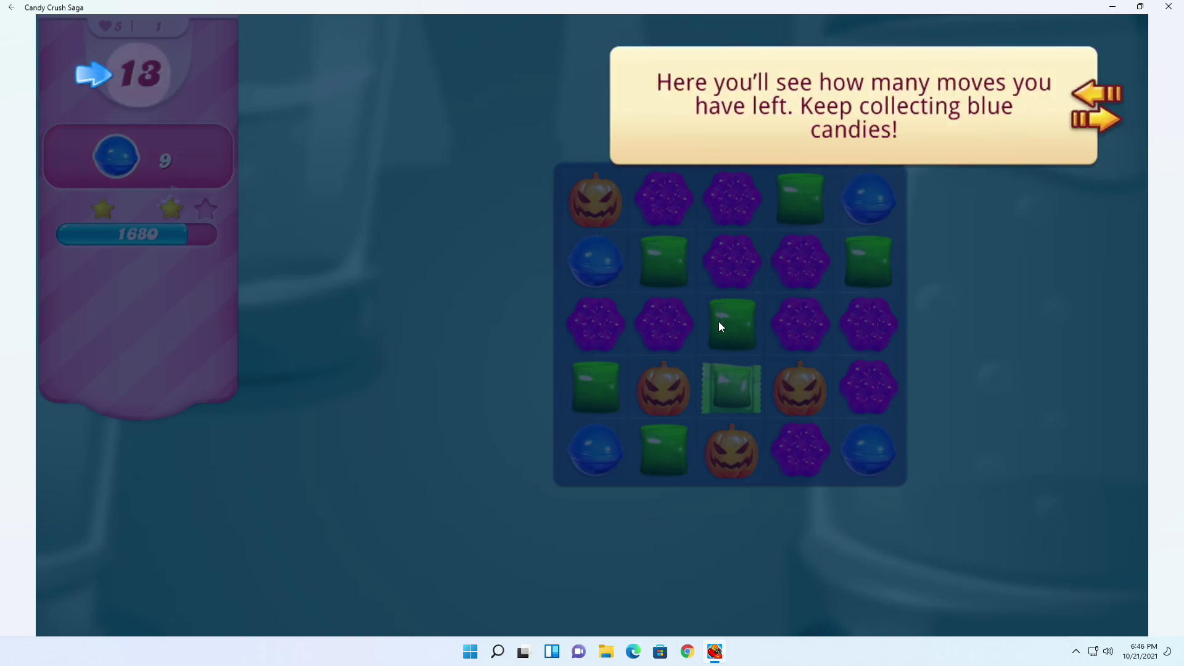
{"action": "left_click", "coordinate": [688, 247]}
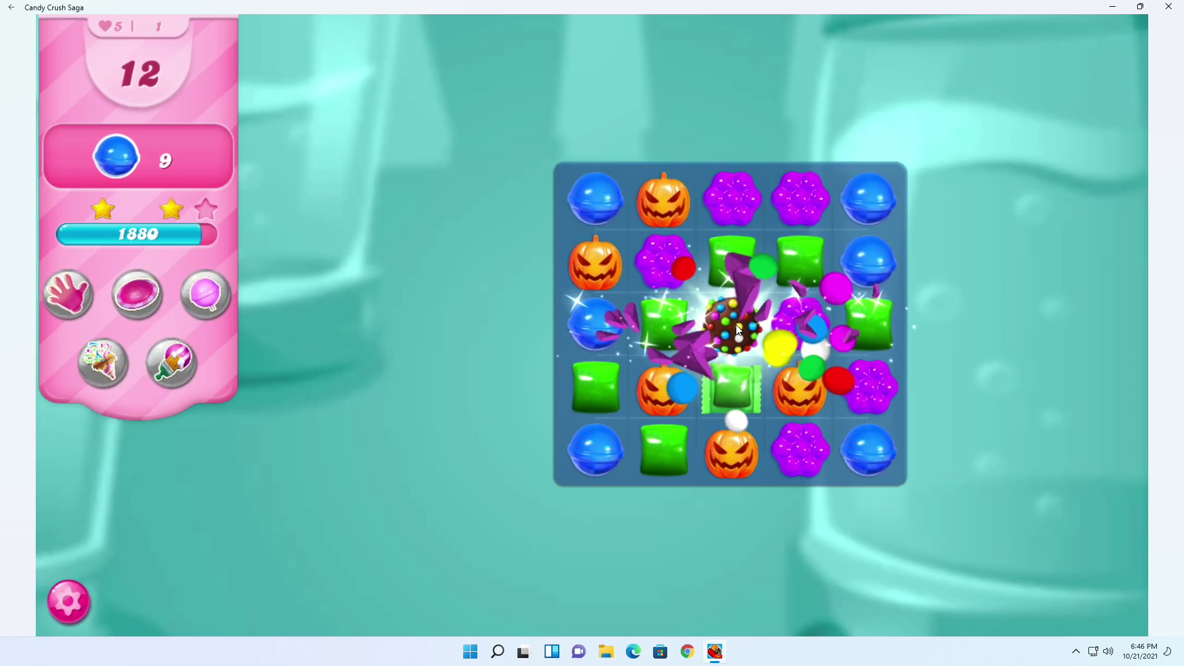
Step: Swap the color bomb with the striped green candy, then match three green candies in the fourth row
{"action": "left_click_drag", "start_coordinate": [730, 332], "coordinate": [730, 394]}
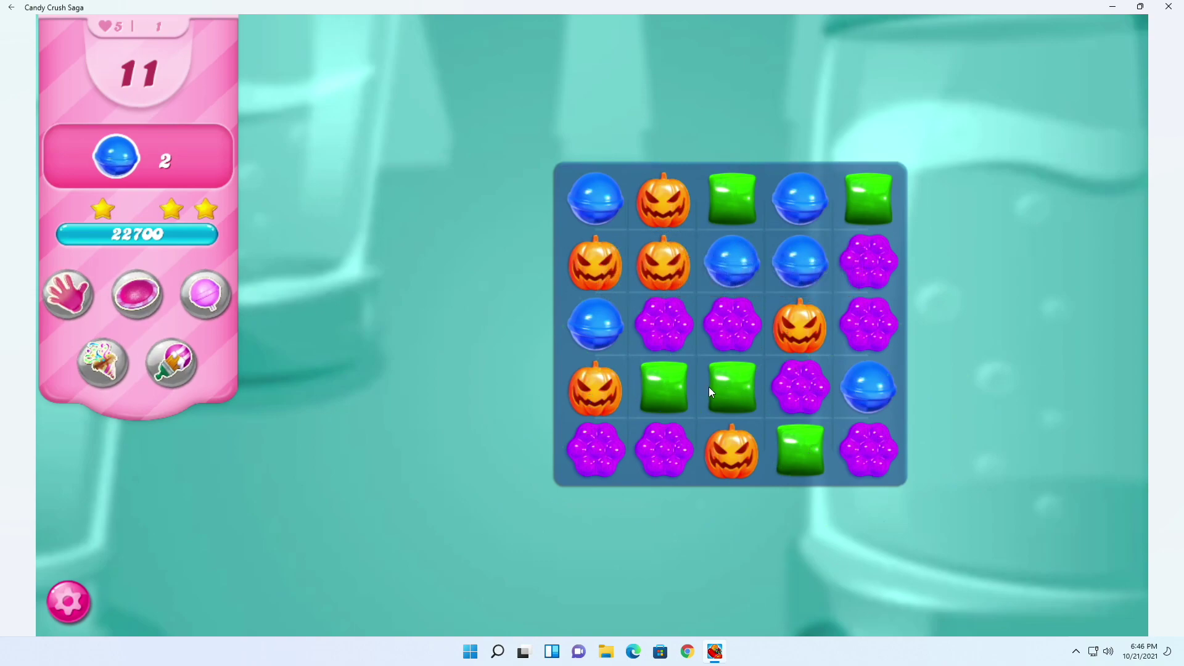
{"action": "left_click_drag", "start_coordinate": [789, 390], "coordinate": [790, 449]}
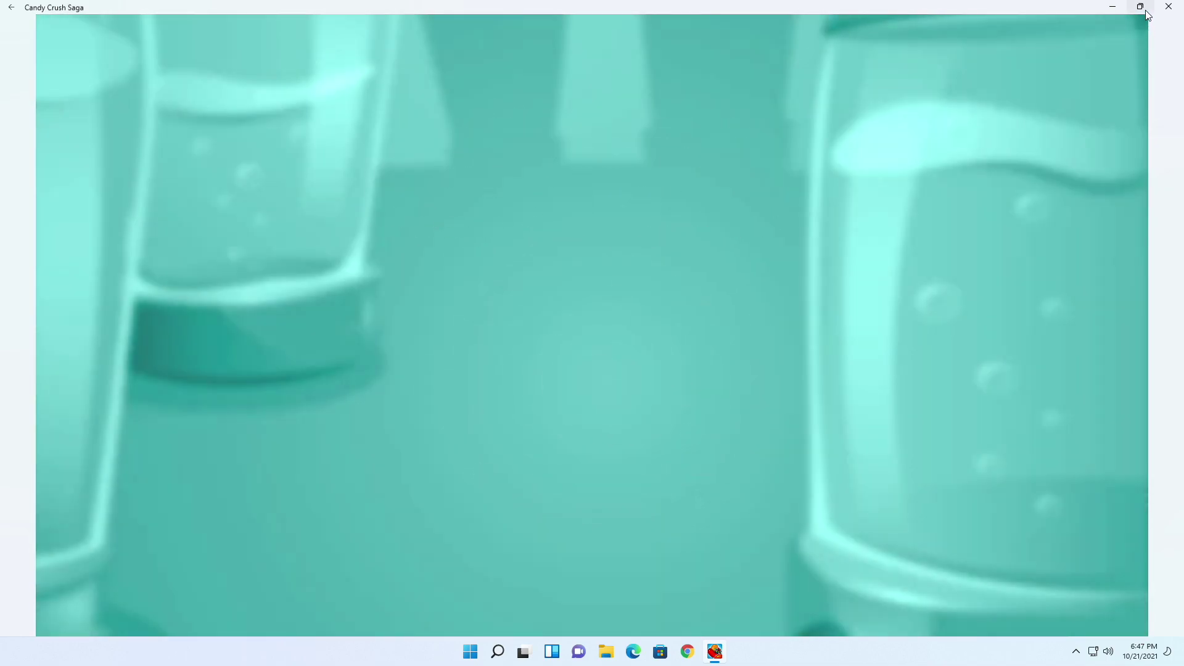
Step: Restore the Candy Crush Saga window to its smaller size, dismiss the Hints notice and continue past the level 1 results
{"action": "left_click", "coordinate": [1141, 6]}
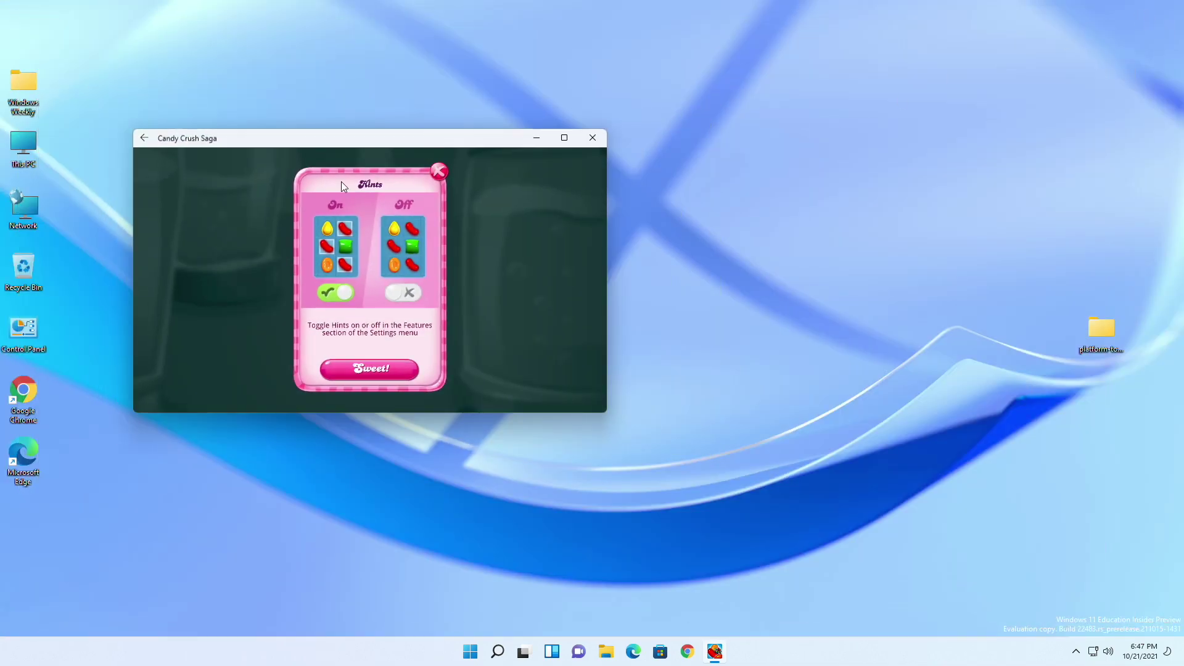
{"action": "left_click", "coordinate": [439, 172]}
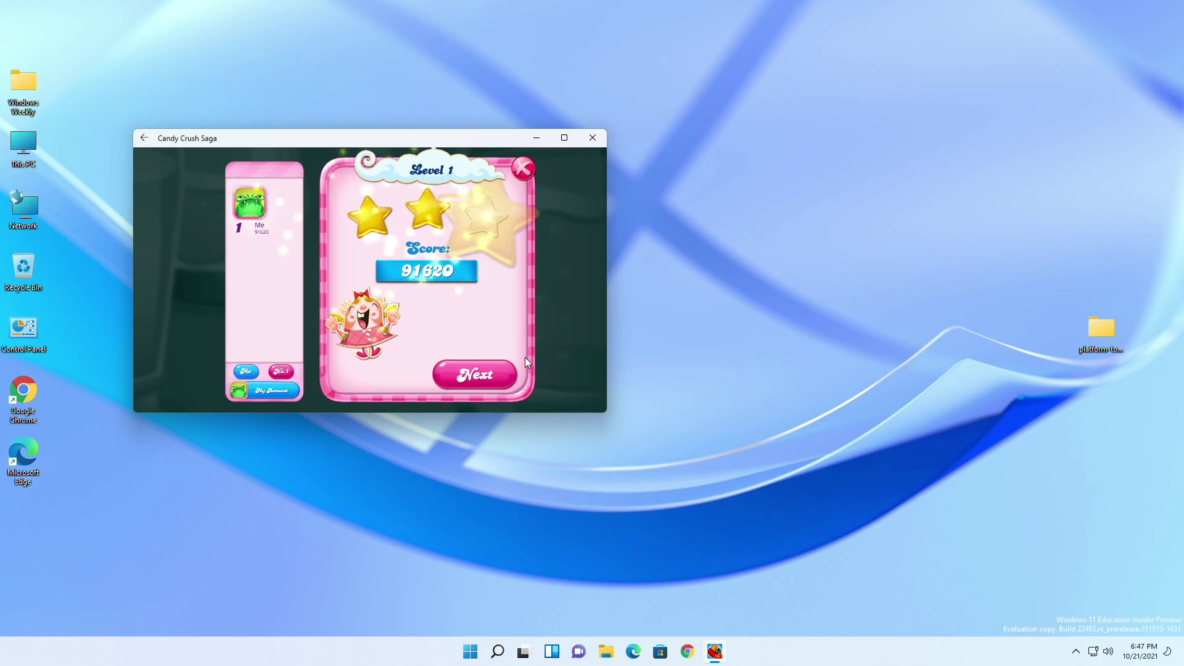
{"action": "left_click", "coordinate": [477, 370]}
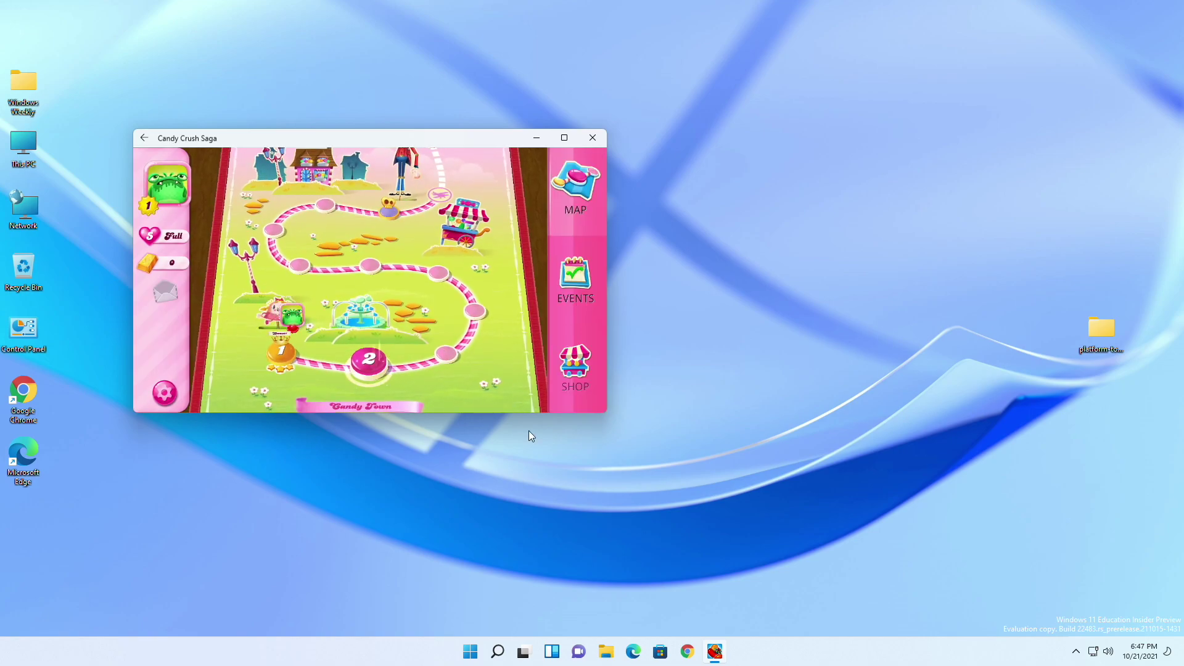
Step: Launch Amazon Appstore from the full apps list and place its window beside the Candy Crush Saga window
{"action": "left_click", "coordinate": [470, 652]}
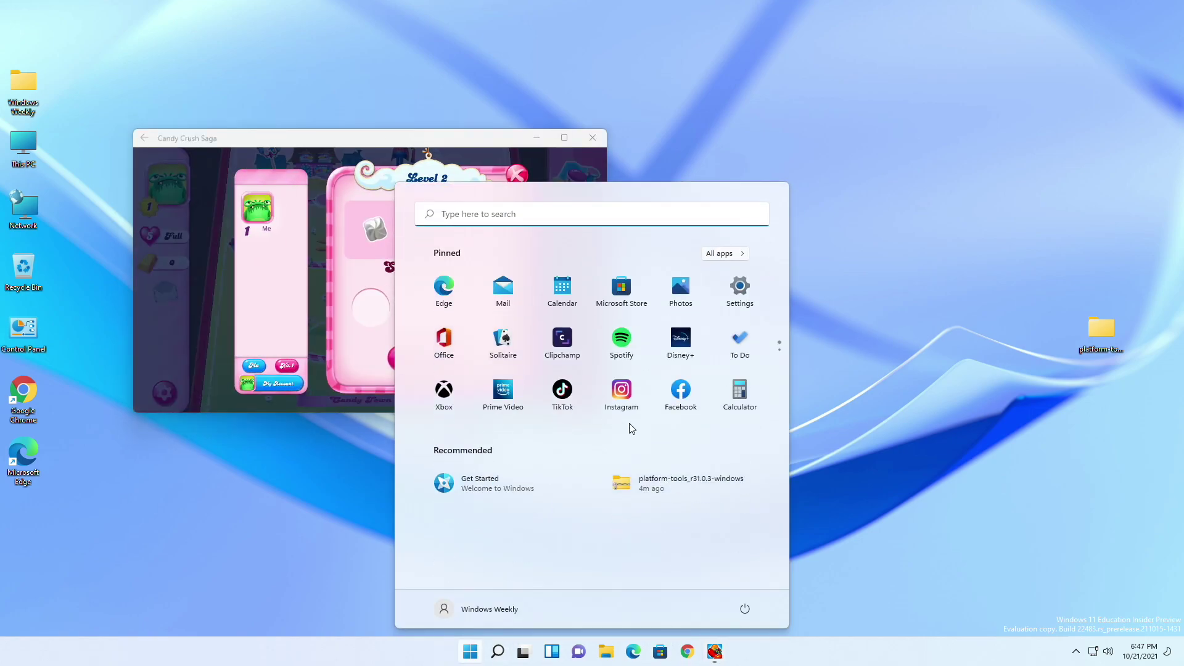
{"action": "left_click", "coordinate": [739, 254]}
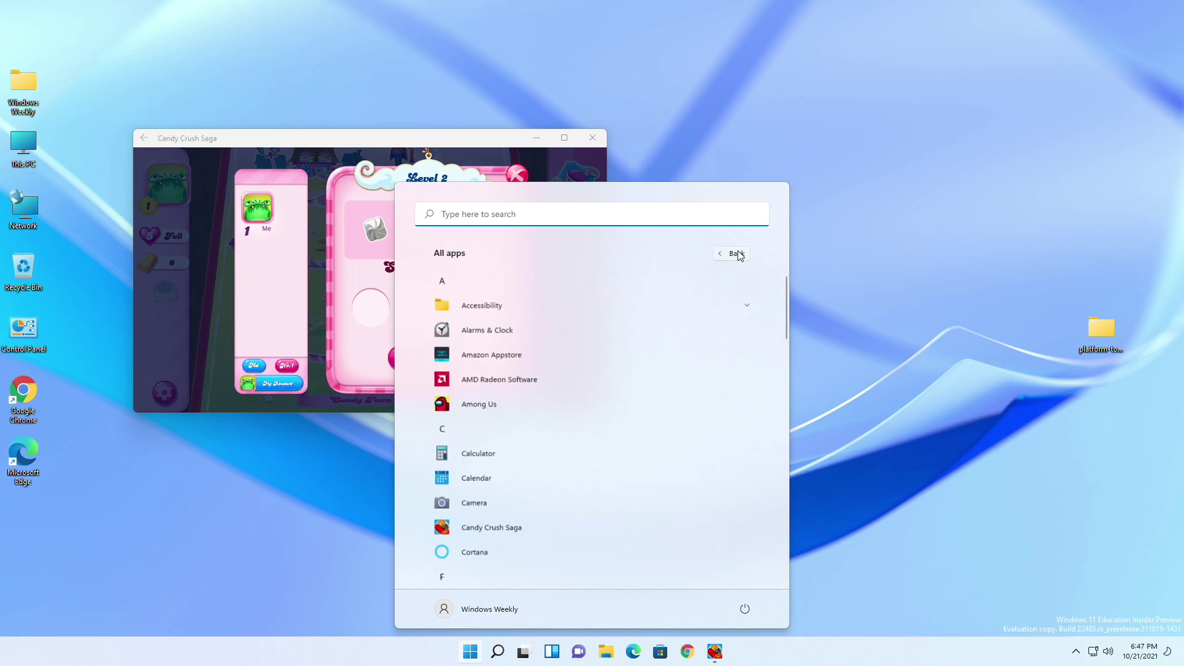
{"action": "left_click", "coordinate": [517, 356]}
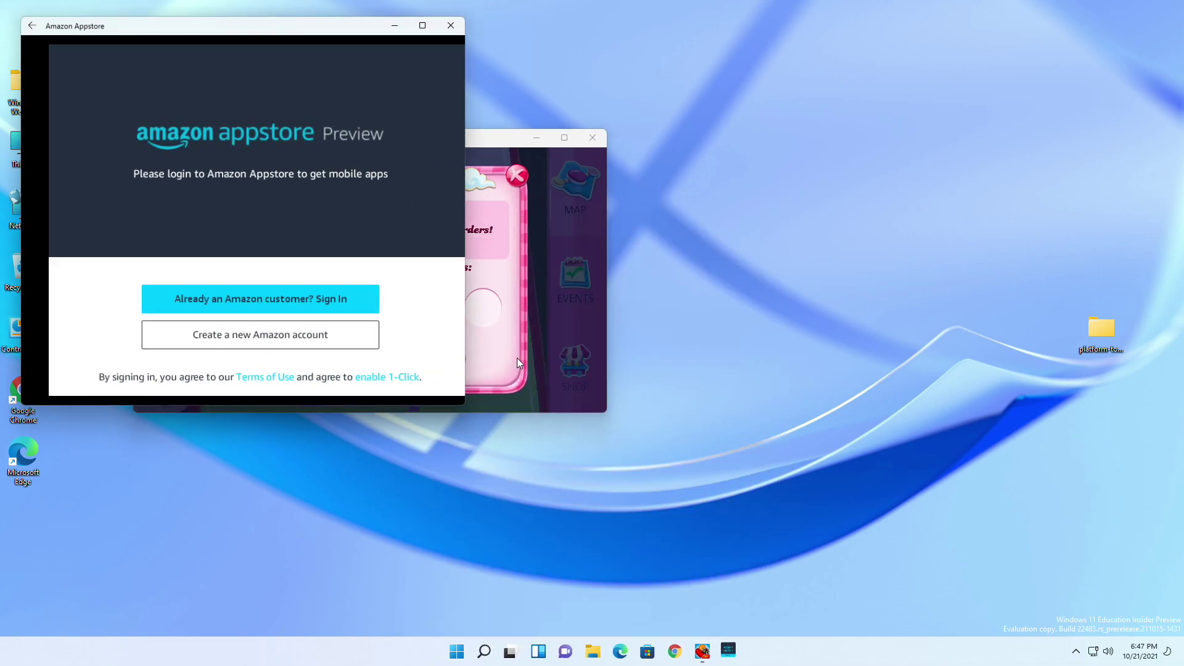
{"action": "left_click_drag", "start_coordinate": [350, 37], "coordinate": [998, 86]}
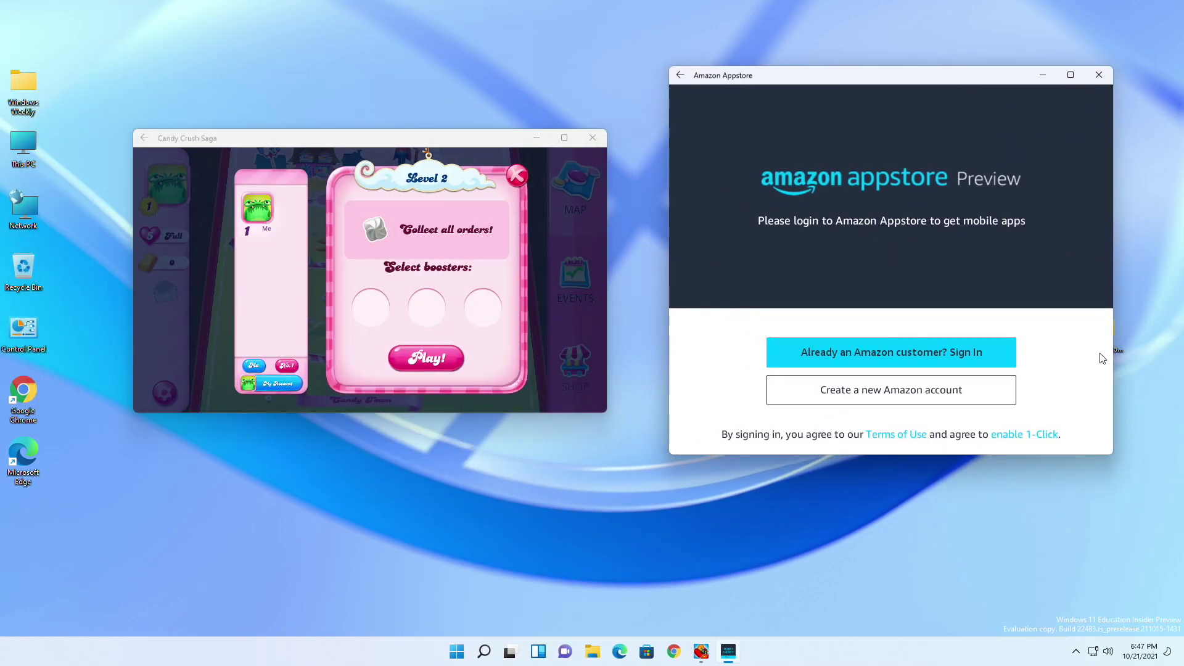
Step: Start level 2 in Candy Crush Saga, match three pumpkins beside the frosting, dismiss the hints and keep matching candies
{"action": "left_click", "coordinate": [511, 178]}
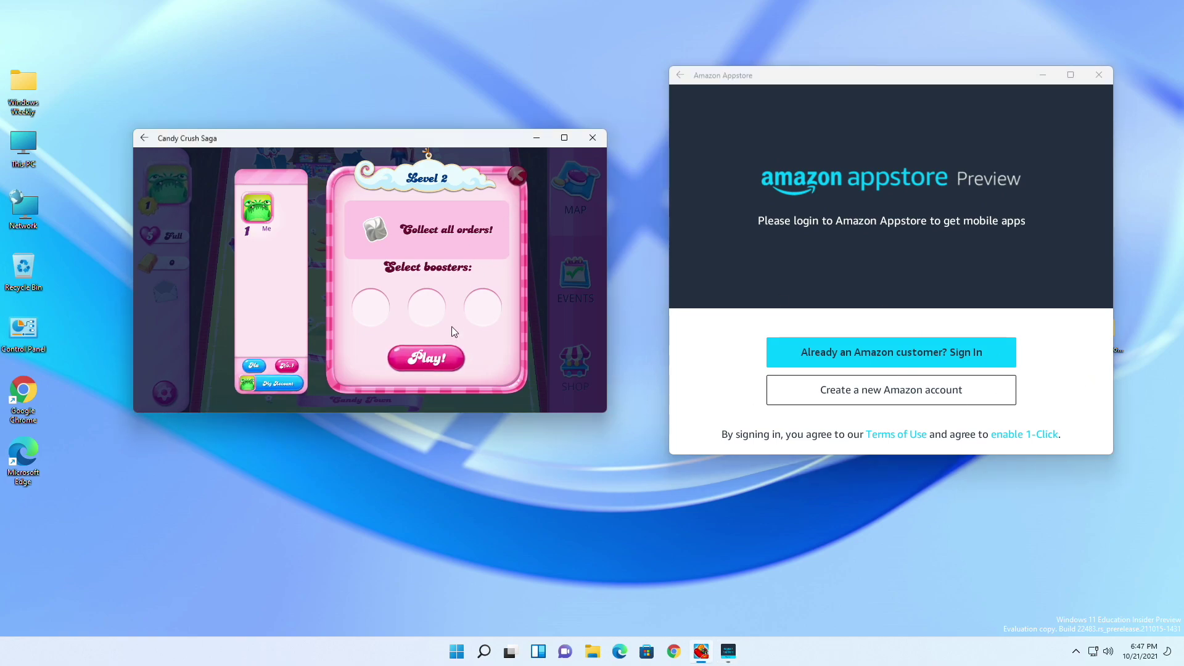
{"action": "left_click", "coordinate": [445, 354]}
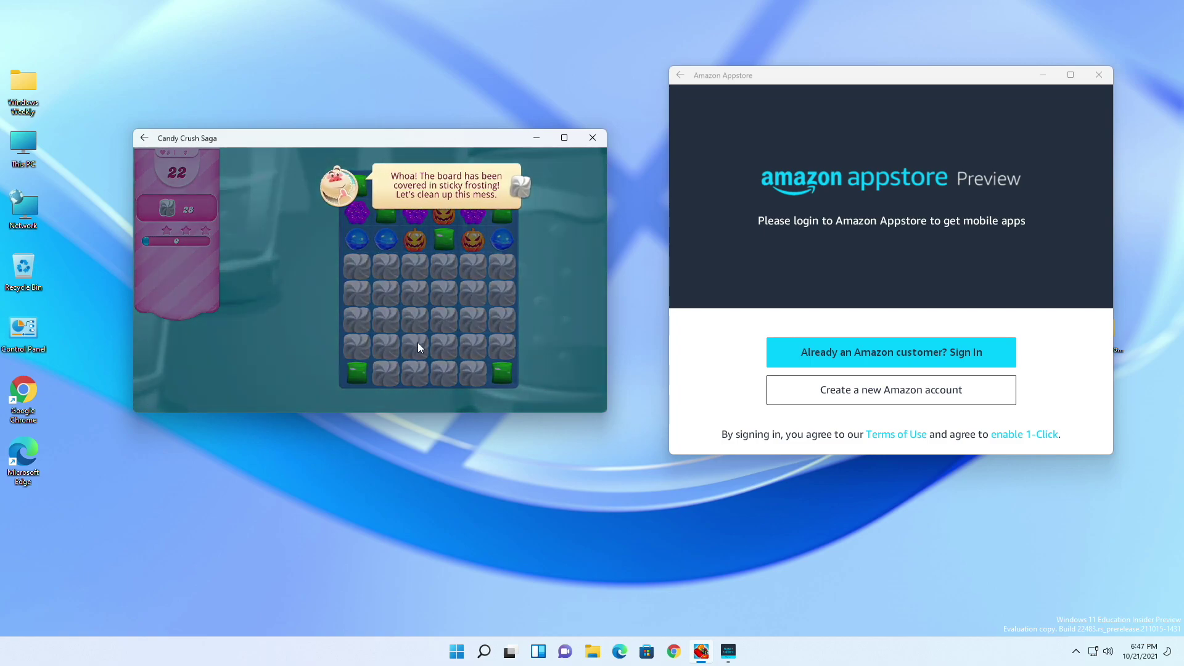
{"action": "left_click", "coordinate": [545, 206]}
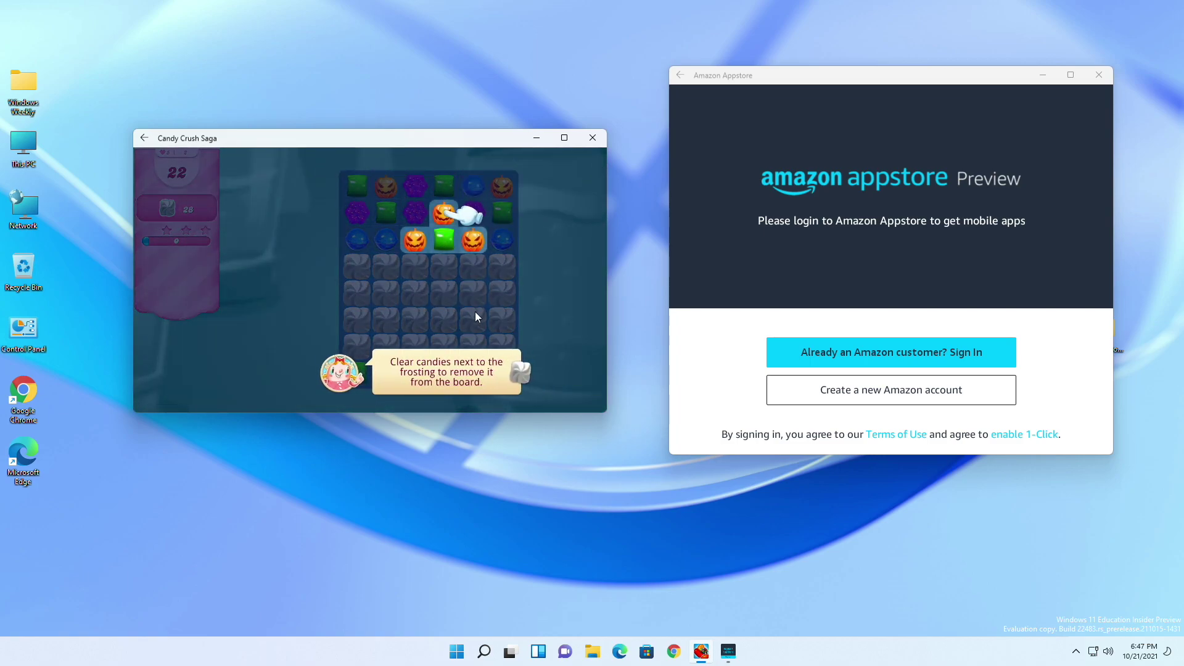
{"action": "left_click_drag", "start_coordinate": [438, 216], "coordinate": [440, 242]}
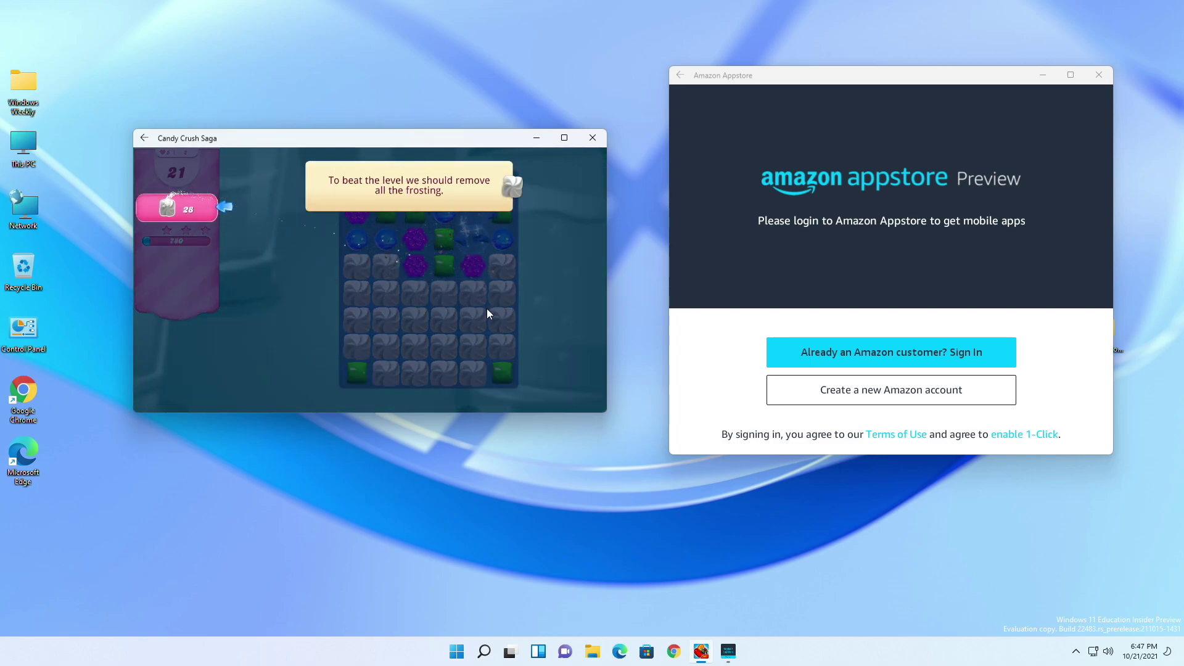
{"action": "left_click", "coordinate": [541, 219]}
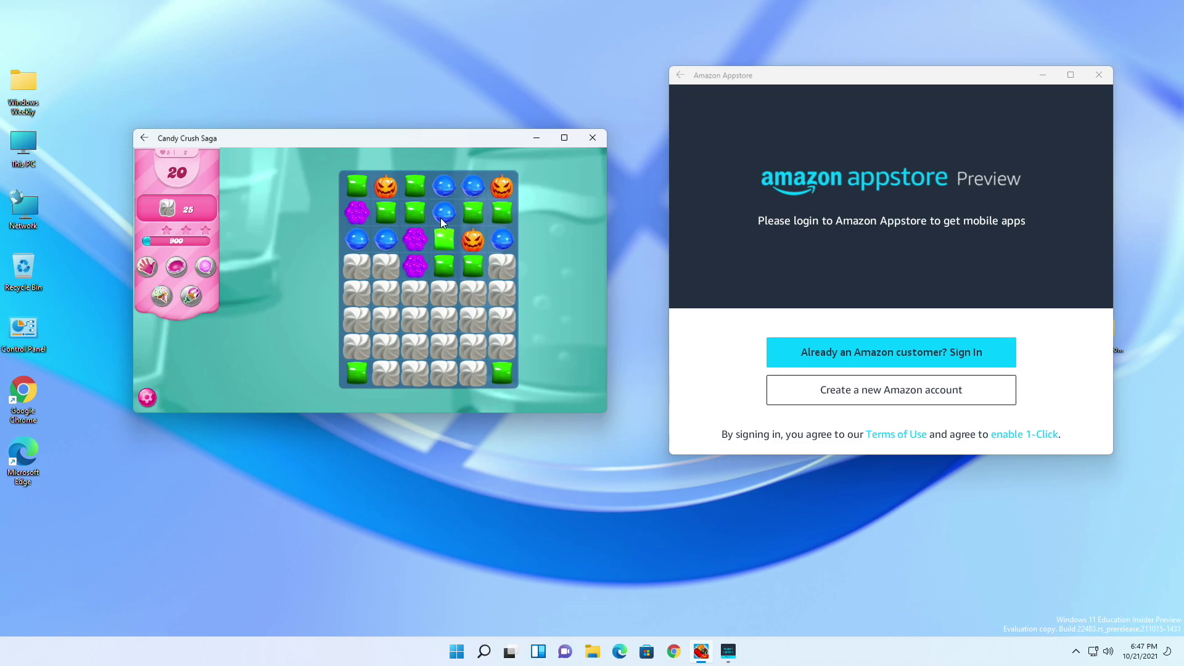
{"action": "mouse_move", "coordinate": [442, 223]}
{"action": "left_mouse_down"}
{"action": "mouse_move", "coordinate": [447, 238]}
{"action": "mouse_move", "coordinate": [446, 217]}
{"action": "left_mouse_up"}
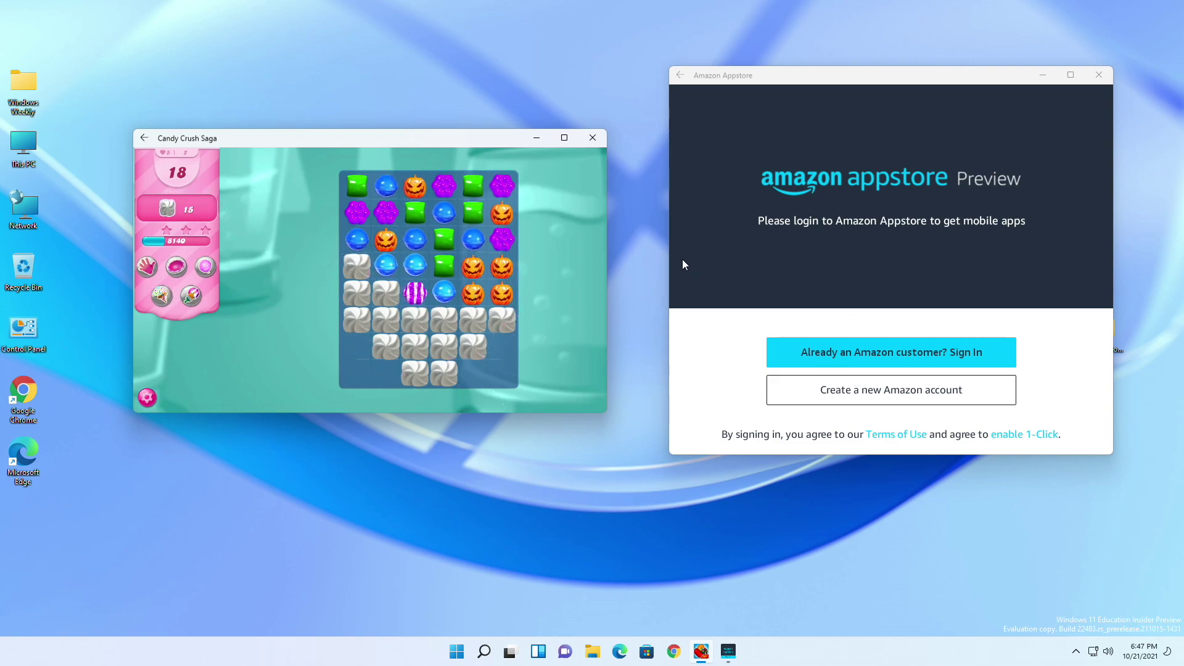
Step: Open the system's About page in Windows Settings and restore the Settings window to a smaller size
{"action": "left_click", "coordinate": [456, 654]}
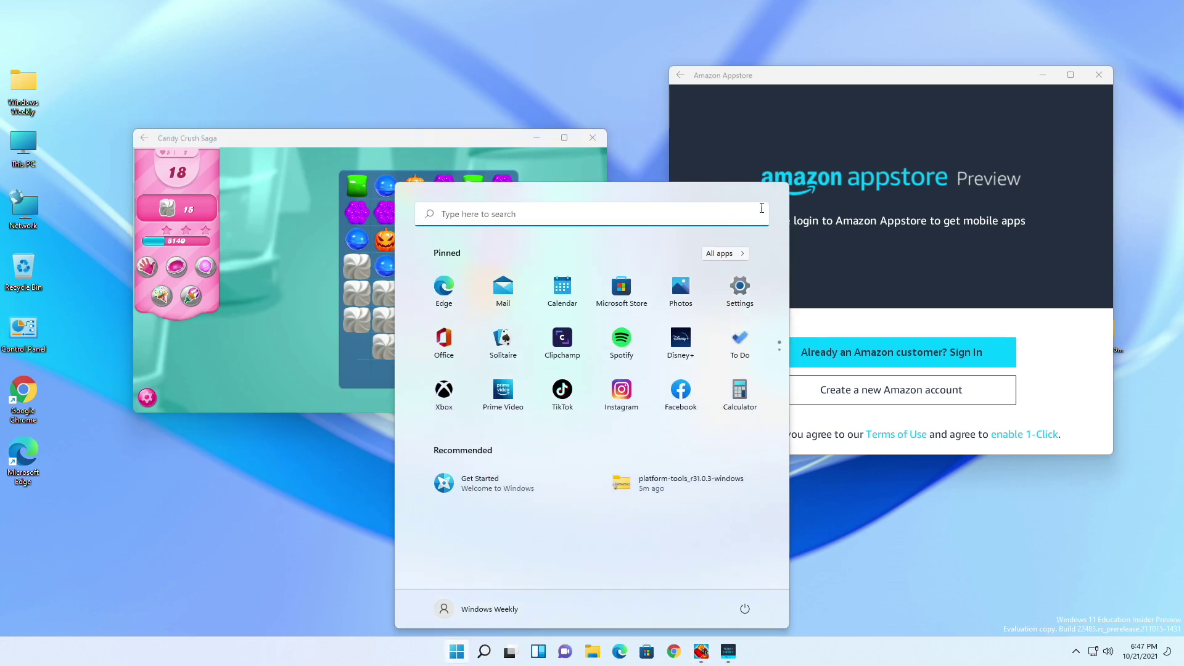
{"action": "left_click", "coordinate": [734, 305]}
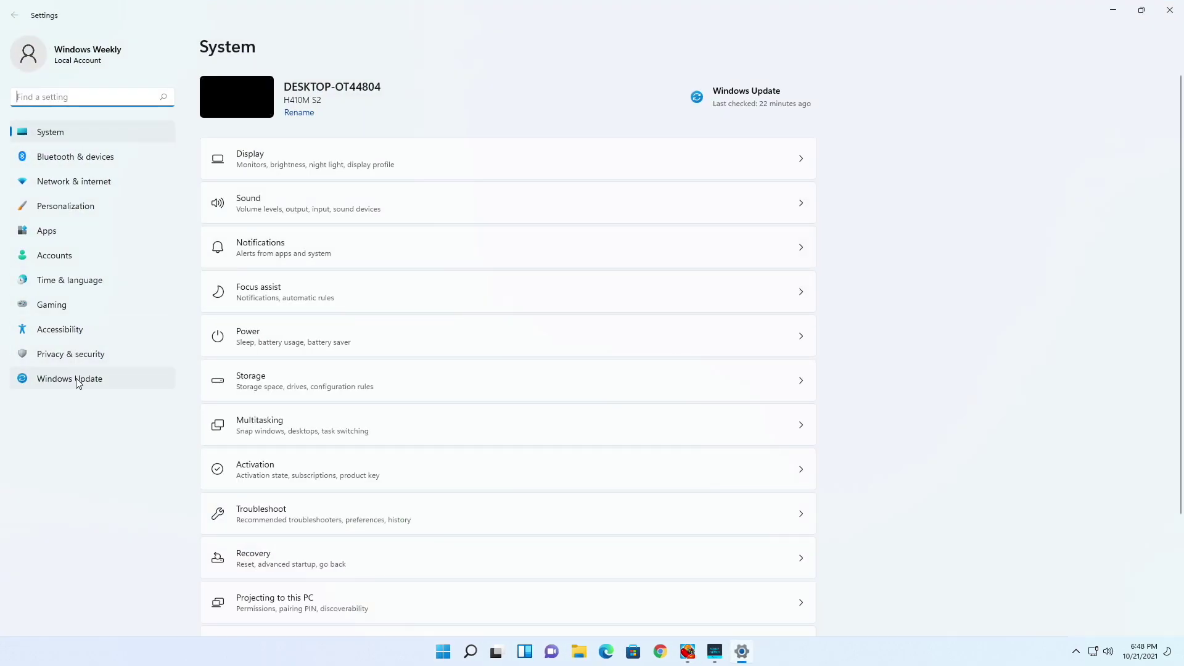
{"action": "scroll", "coordinate": [442, 542], "scroll_direction": "down", "scroll_amount": 5}
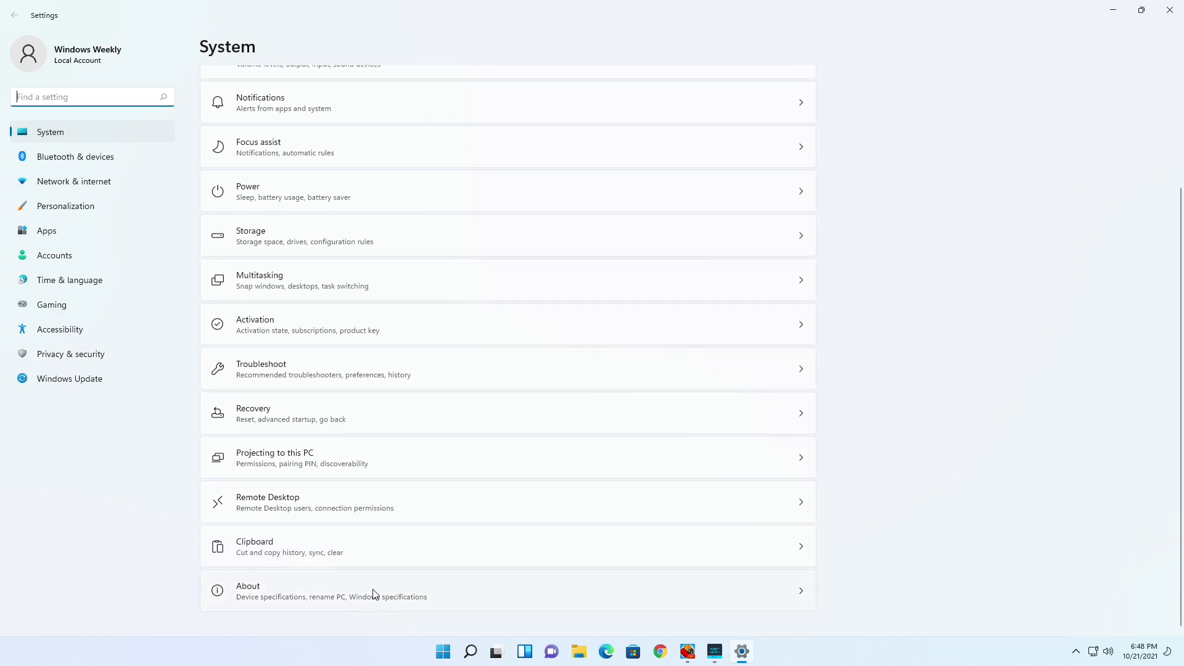
{"action": "left_click", "coordinate": [373, 593]}
{"action": "left_click", "coordinate": [1141, 11]}
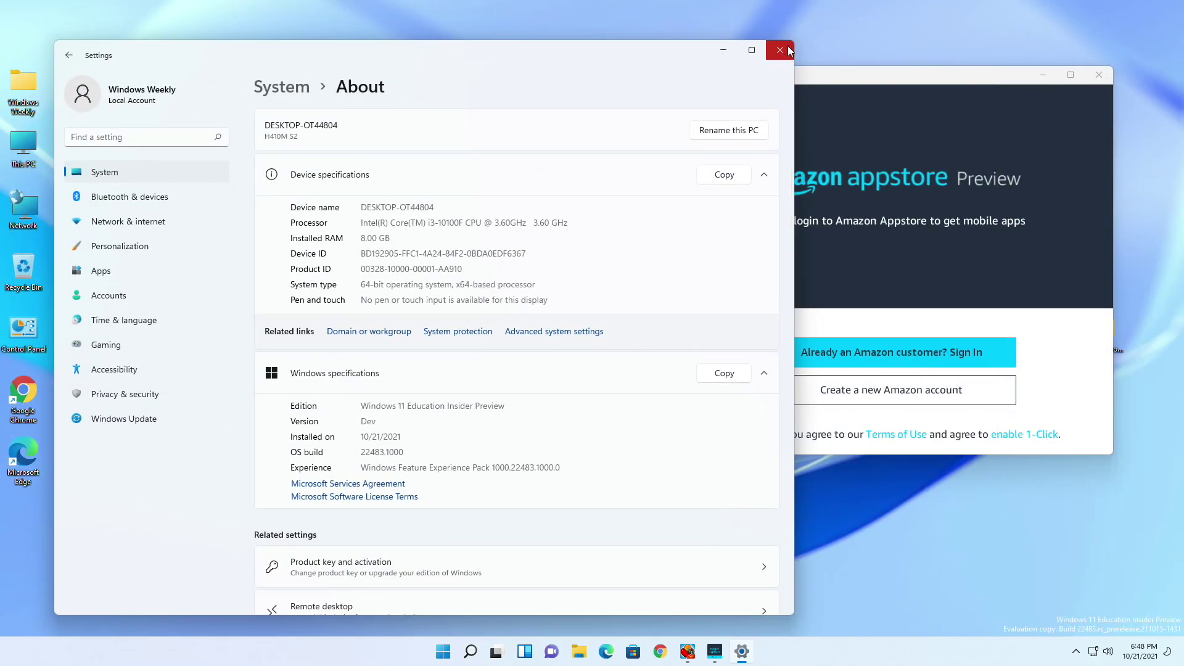
Step: Snap the windows into three equal columns, ordered Amazon Appstore, Candy Crush Saga and Settings
{"action": "left_click_drag", "start_coordinate": [865, 71], "coordinate": [936, 14]}
{"action": "left_click", "coordinate": [652, 64]}
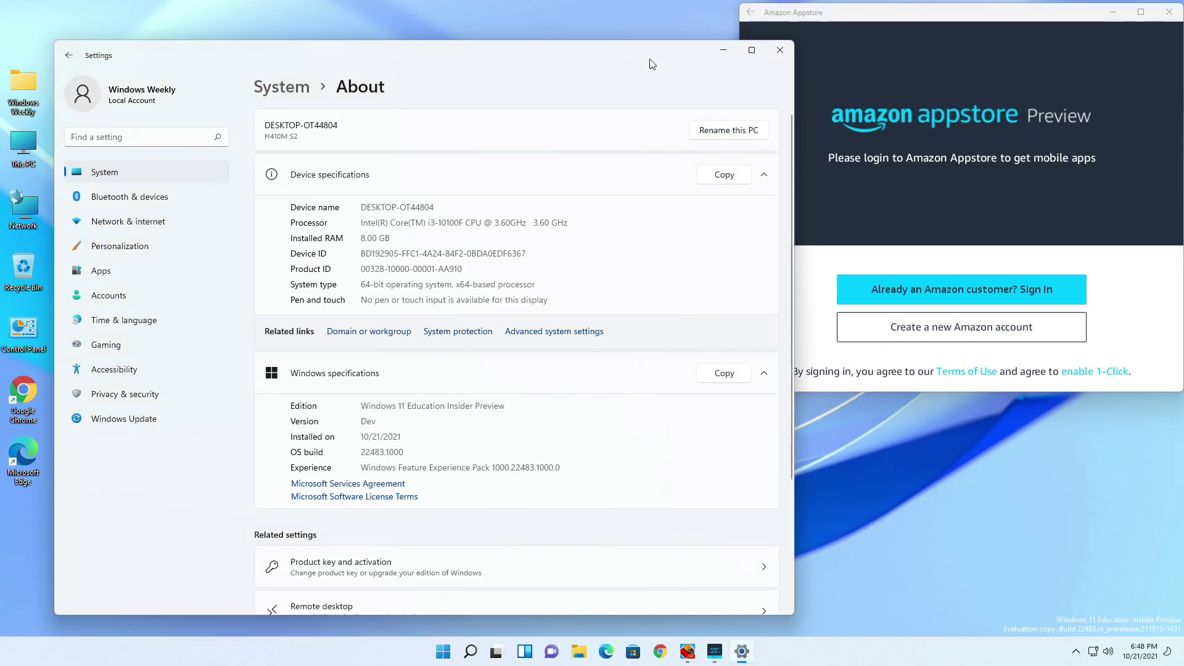
{"action": "mouse_move", "coordinate": [750, 51]}
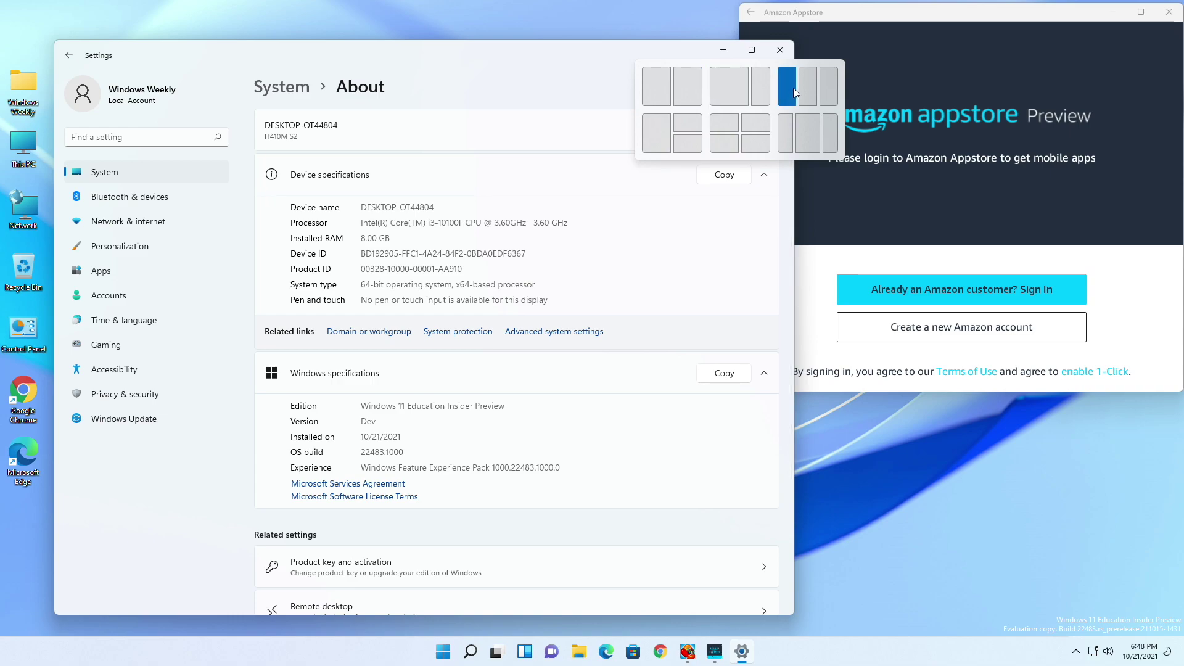
{"action": "left_click", "coordinate": [826, 87]}
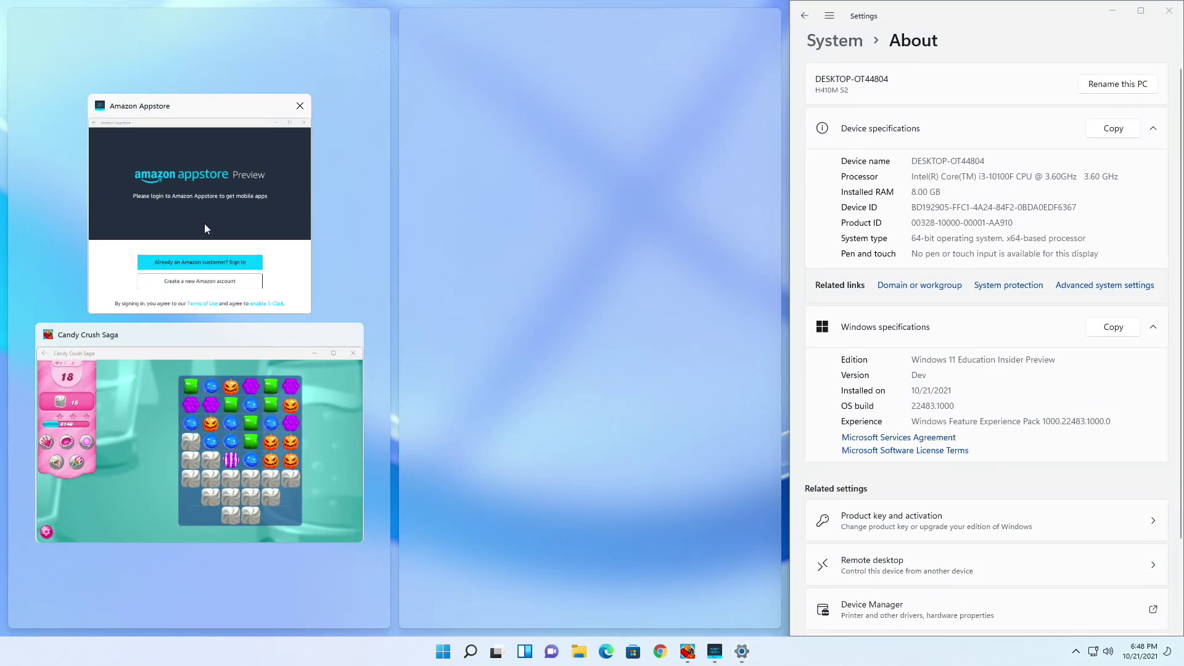
{"action": "left_click", "coordinate": [228, 246]}
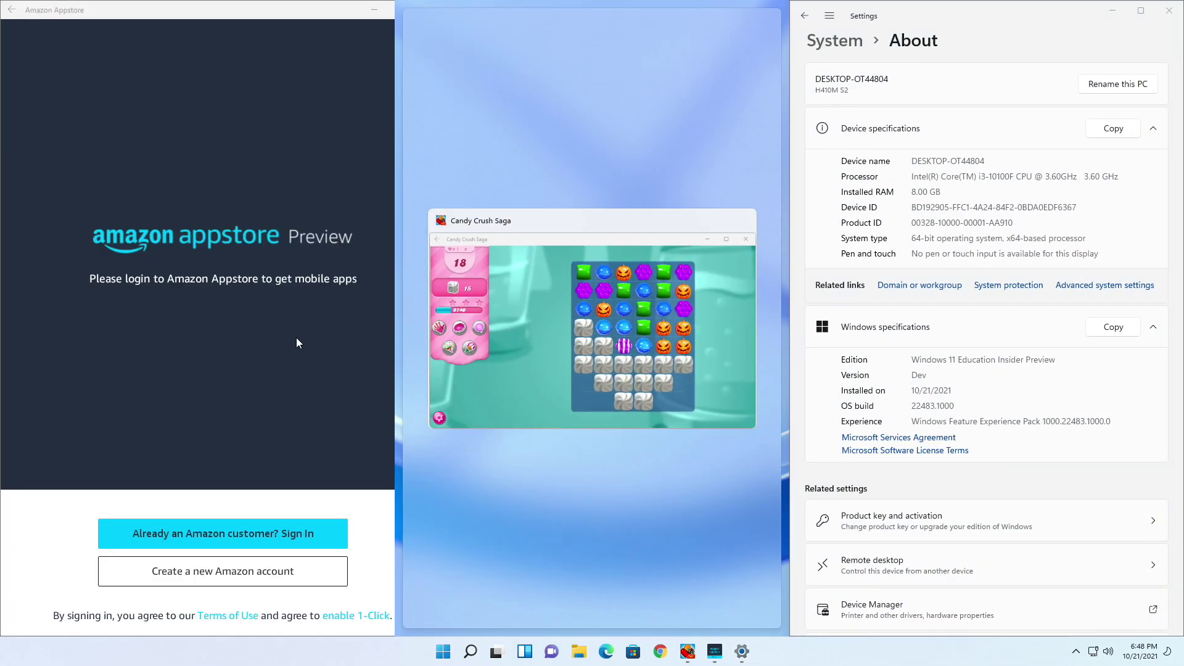
{"action": "left_click", "coordinate": [554, 357]}
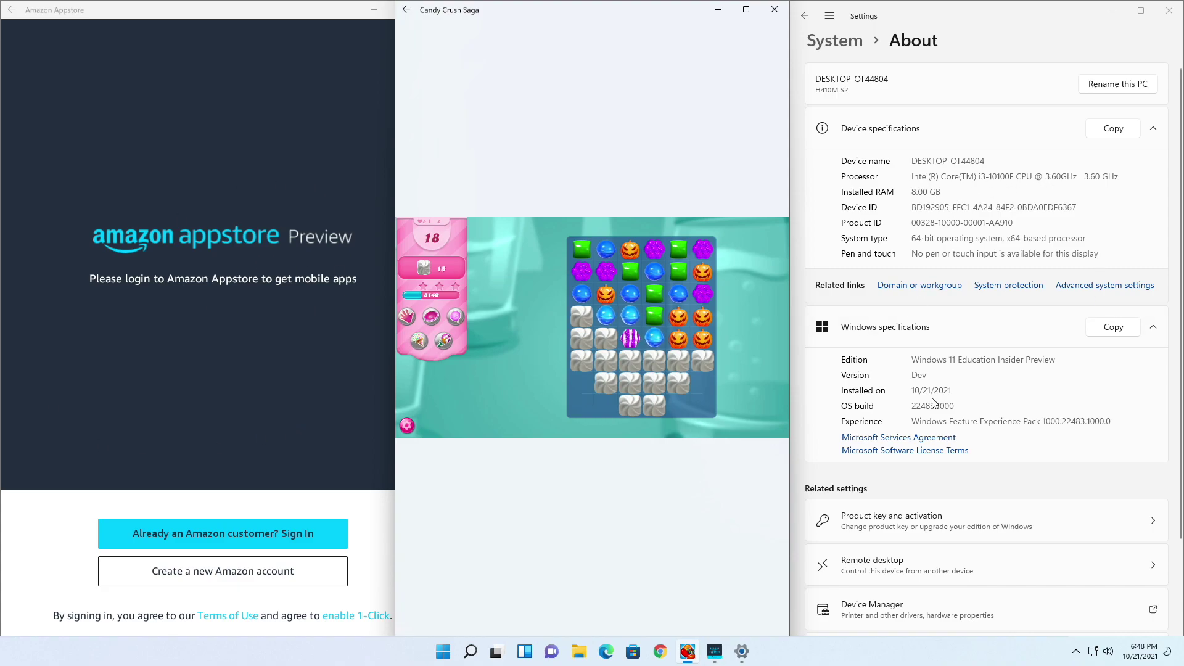
Step: Run winver to view the Windows version details, then bring Candy Crush Saga back into focus
{"action": "key", "text": "super"}
{"action": "type", "text": "winver"}
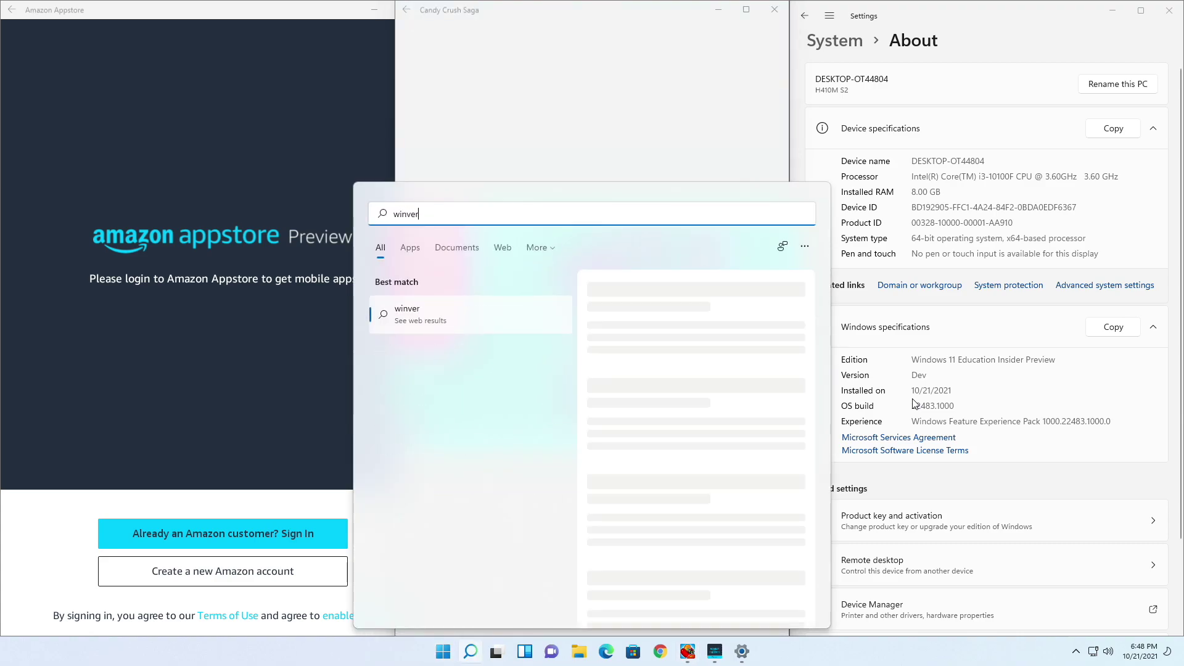
{"action": "key", "text": "Return"}
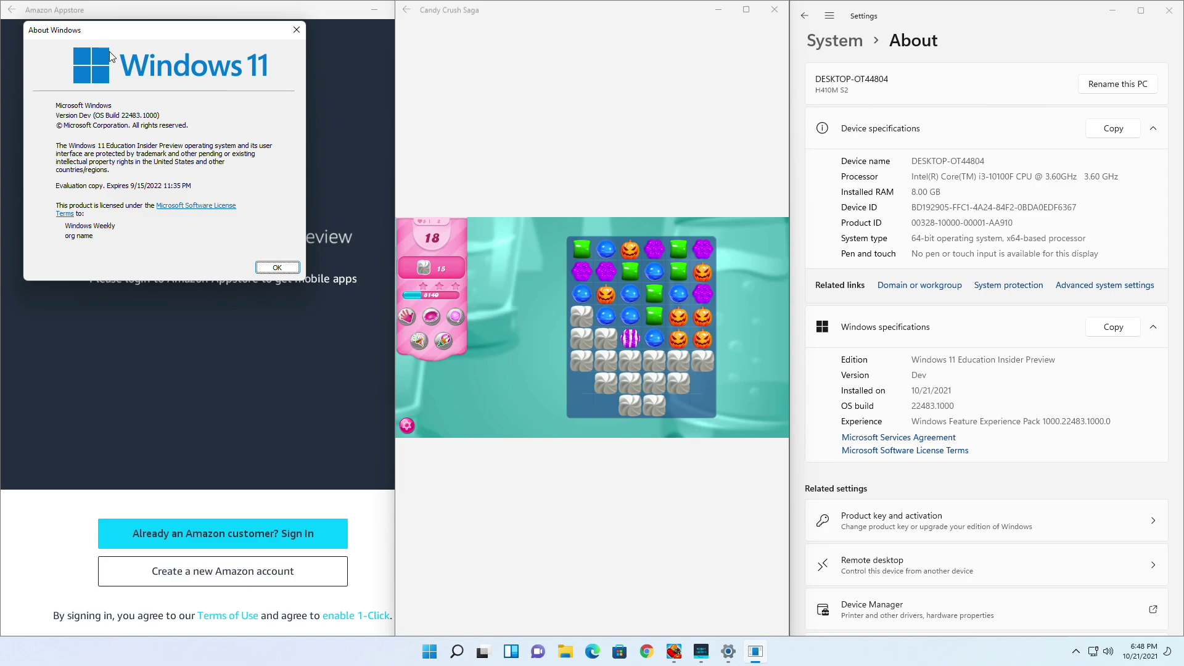
{"action": "left_click", "coordinate": [467, 5]}
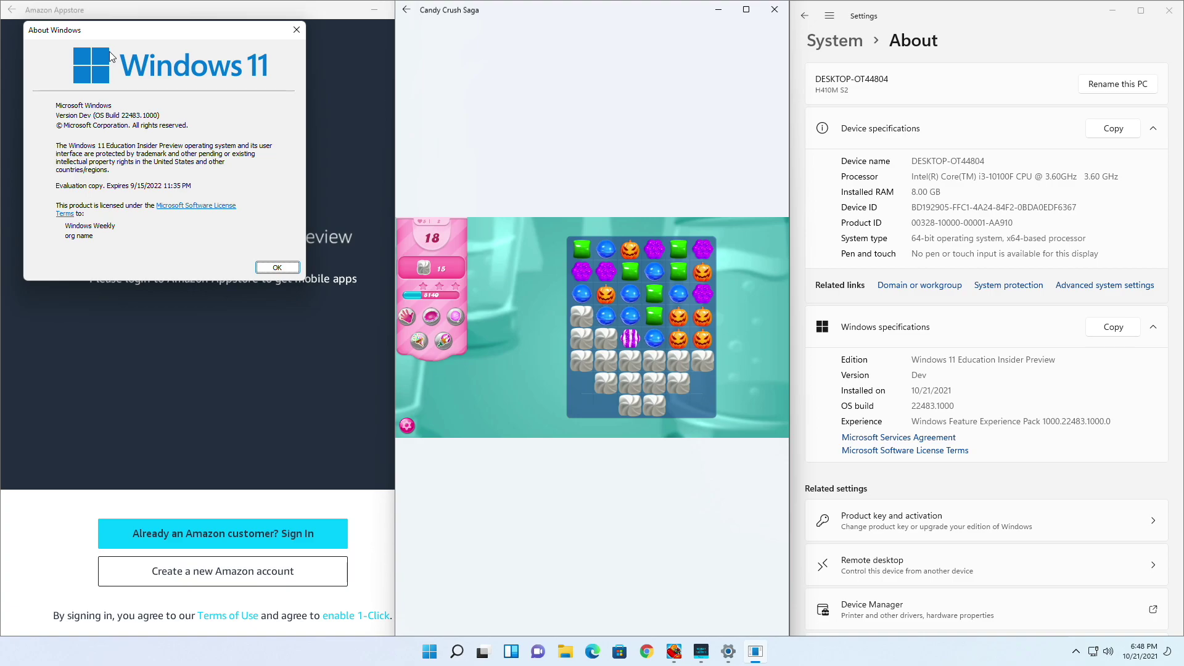